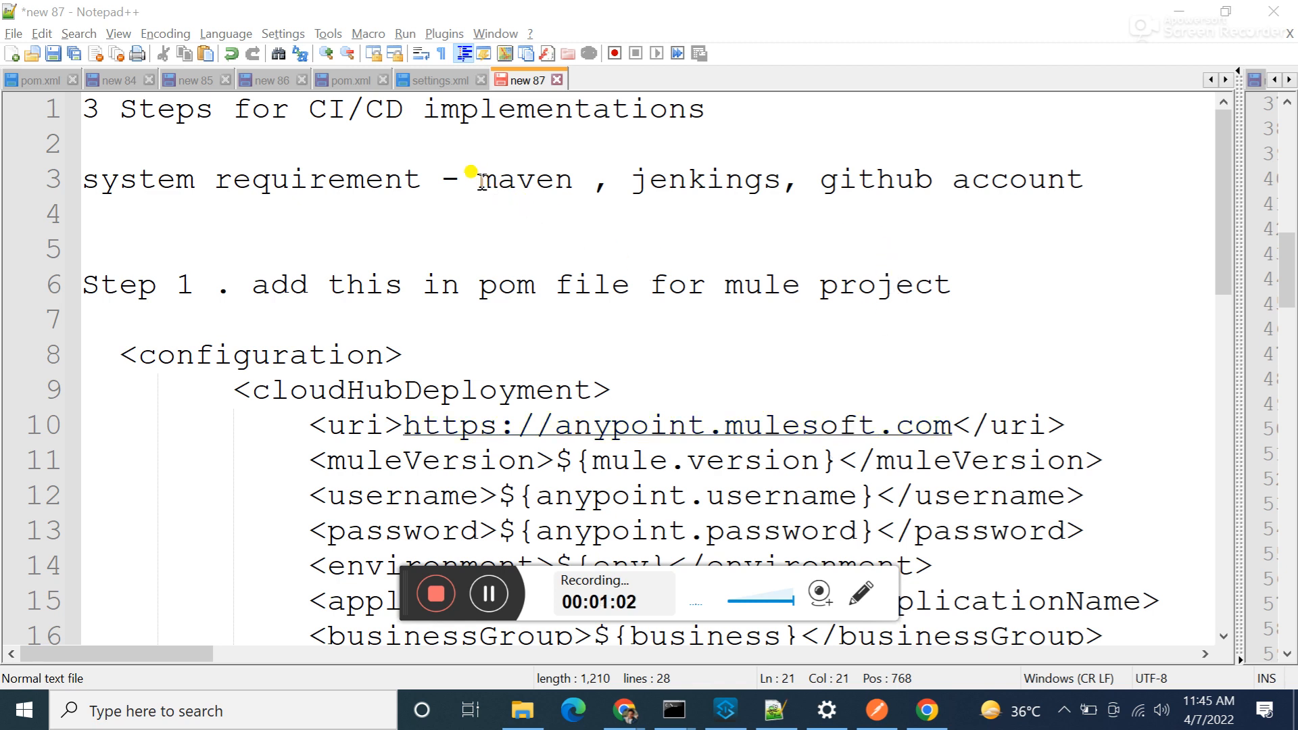
# - Correct "jenkings" to "jenking" in the system requirement line of the notes
pyautogui.moveTo(477, 180); pyautogui.dragTo(575, 183)
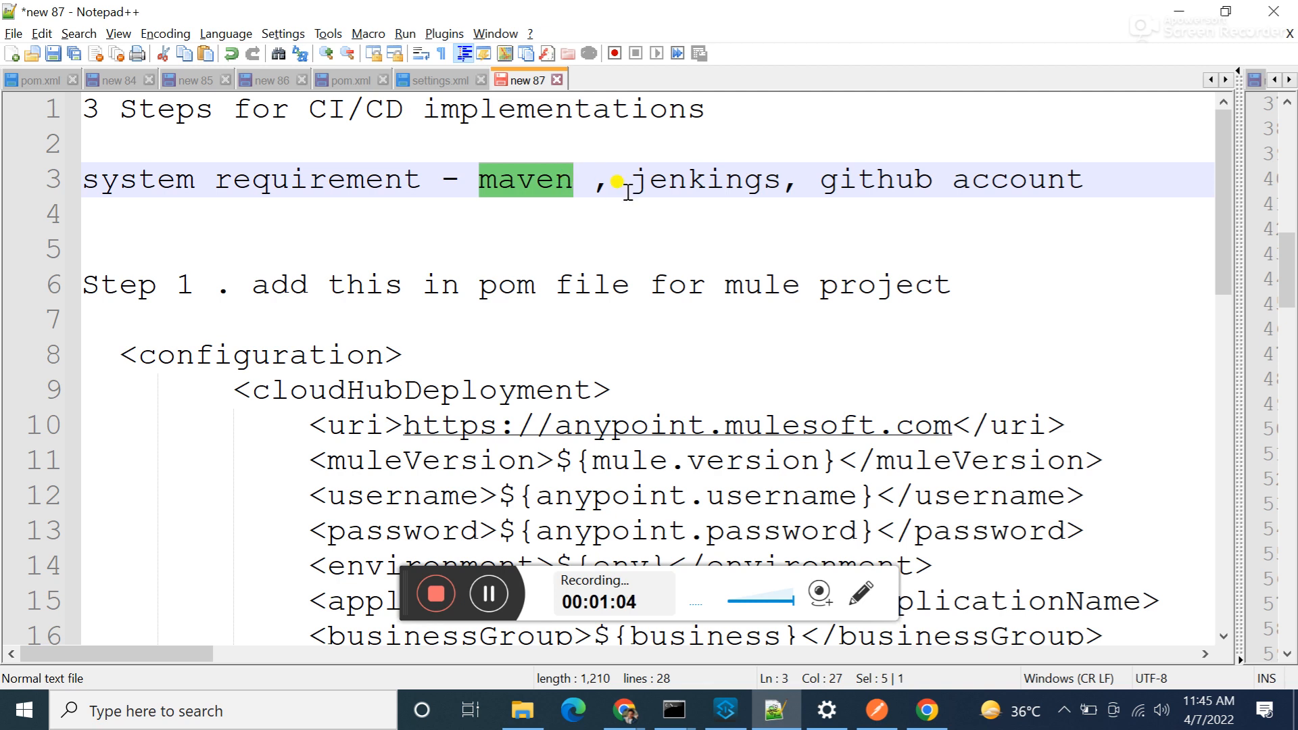
pyautogui.click(779, 184)
pyautogui.press('BackSpace')
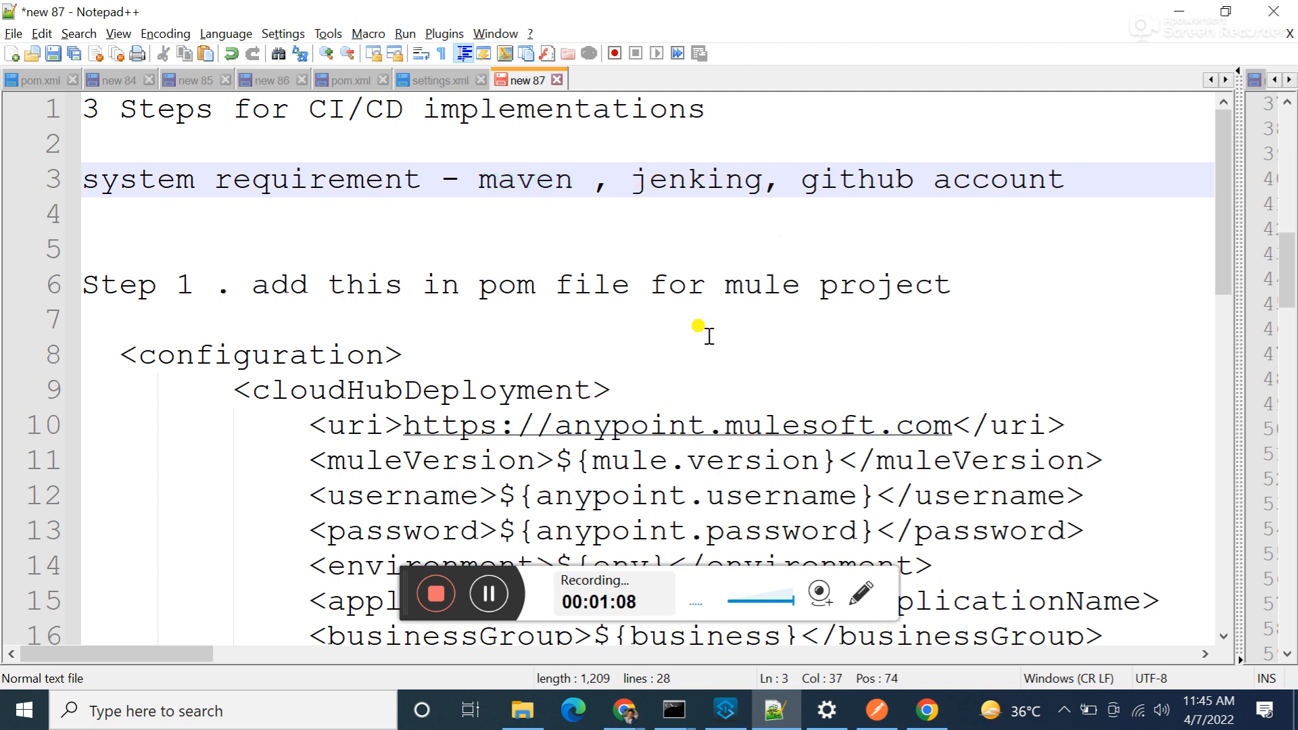
# - Review Step 1 of the notes, highlighting its instruction and the configuration snippet for the Mule project's pom file
pyautogui.scroll(-1, 709, 336)
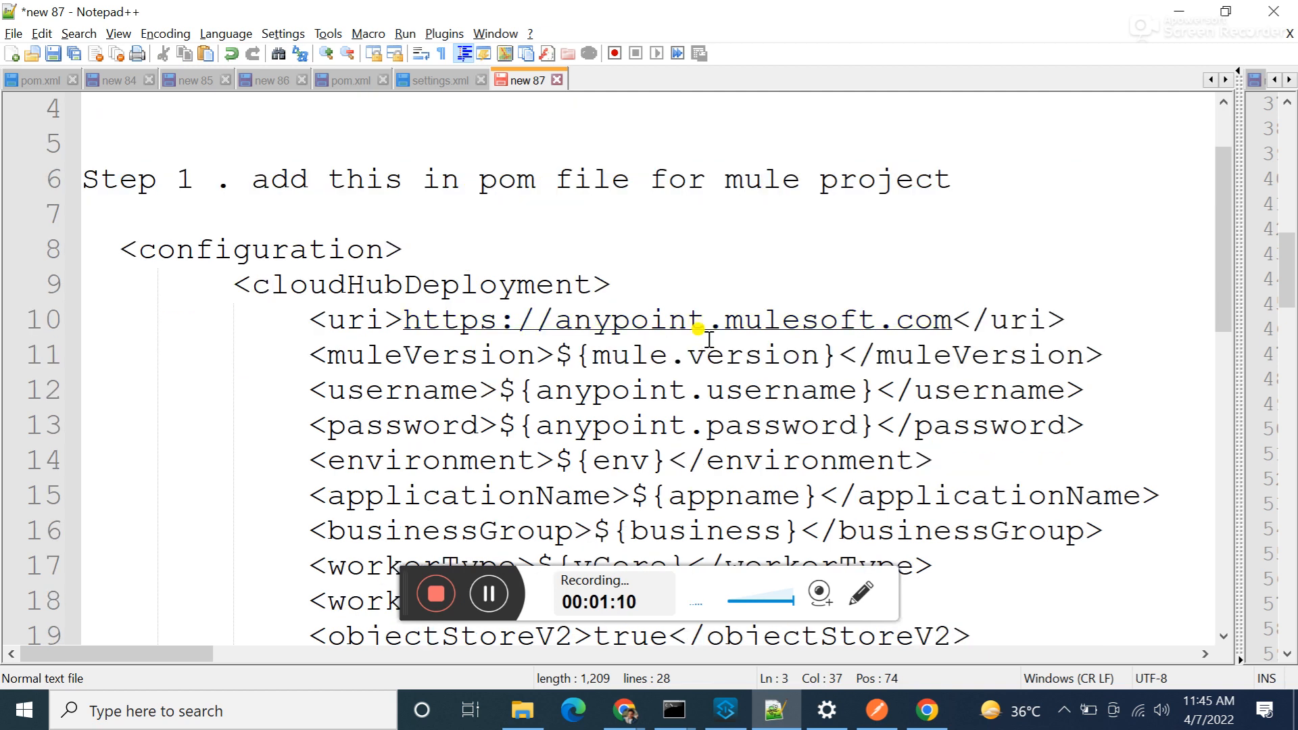
pyautogui.scroll(1, 650, 390)
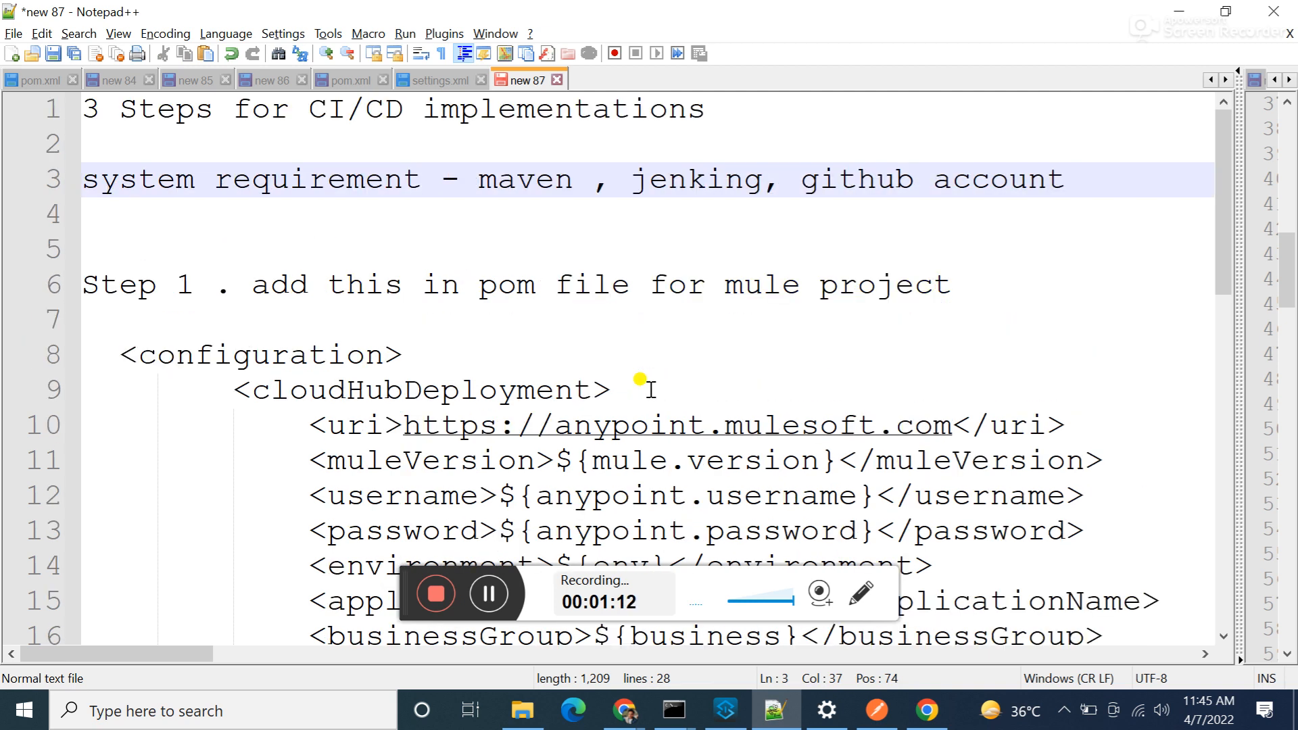
pyautogui.click(245, 286)
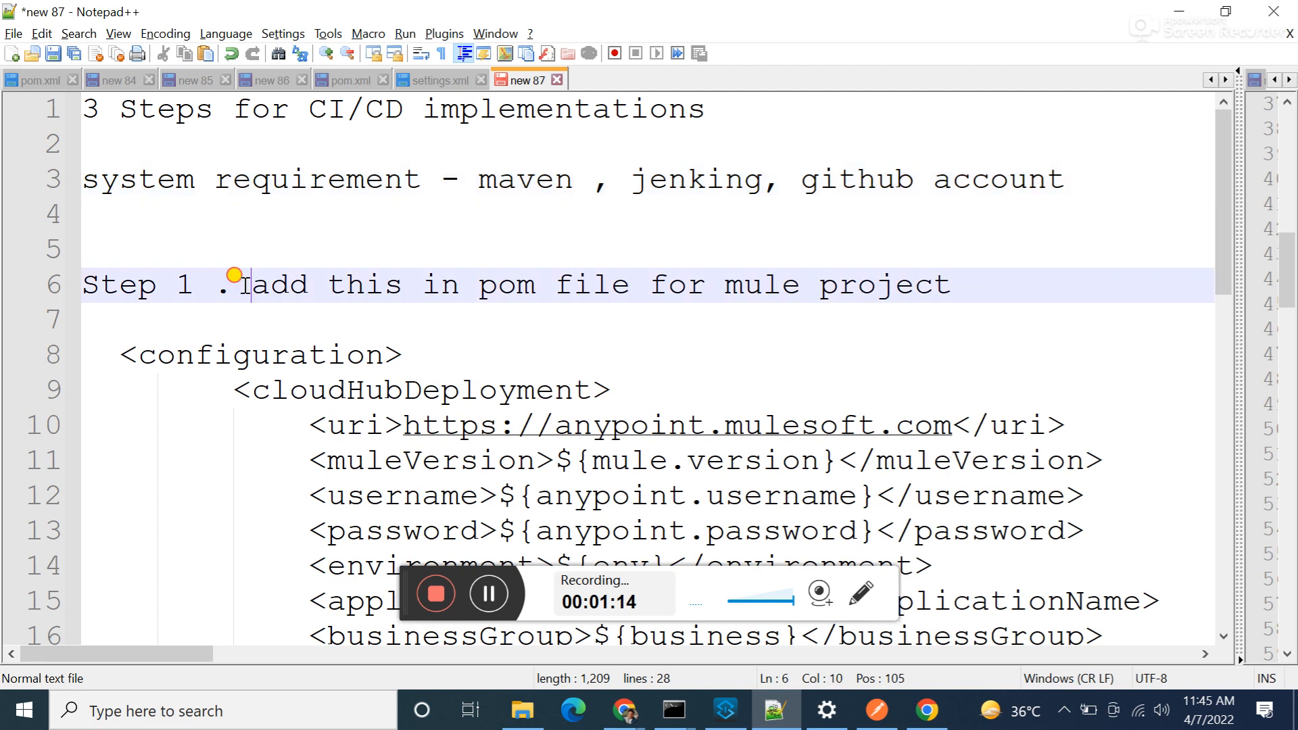
pyautogui.moveTo(245, 286); pyautogui.dragTo(915, 311)
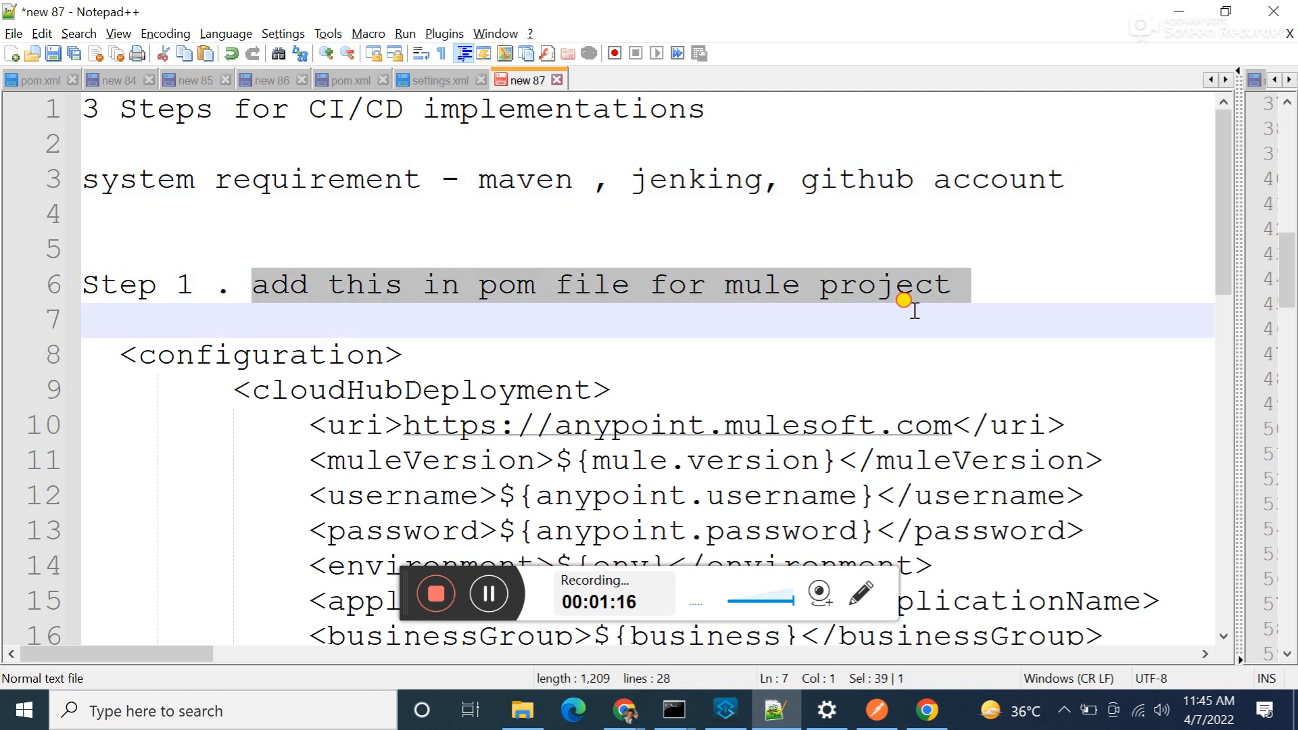
pyautogui.click(108, 347)
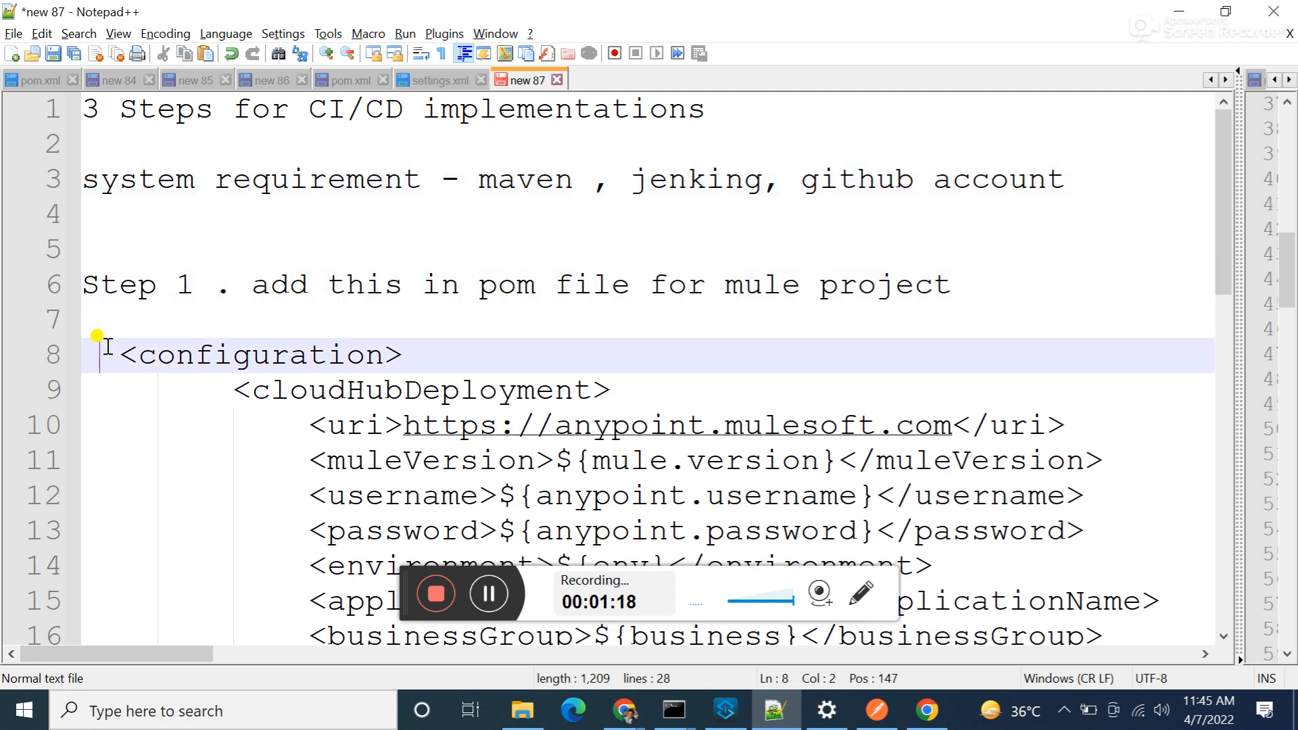
pyautogui.scroll(-1, 104, 345)
pyautogui.moveTo(115, 246); pyautogui.dragTo(241, 472)
pyautogui.scroll(-1, 242, 473)
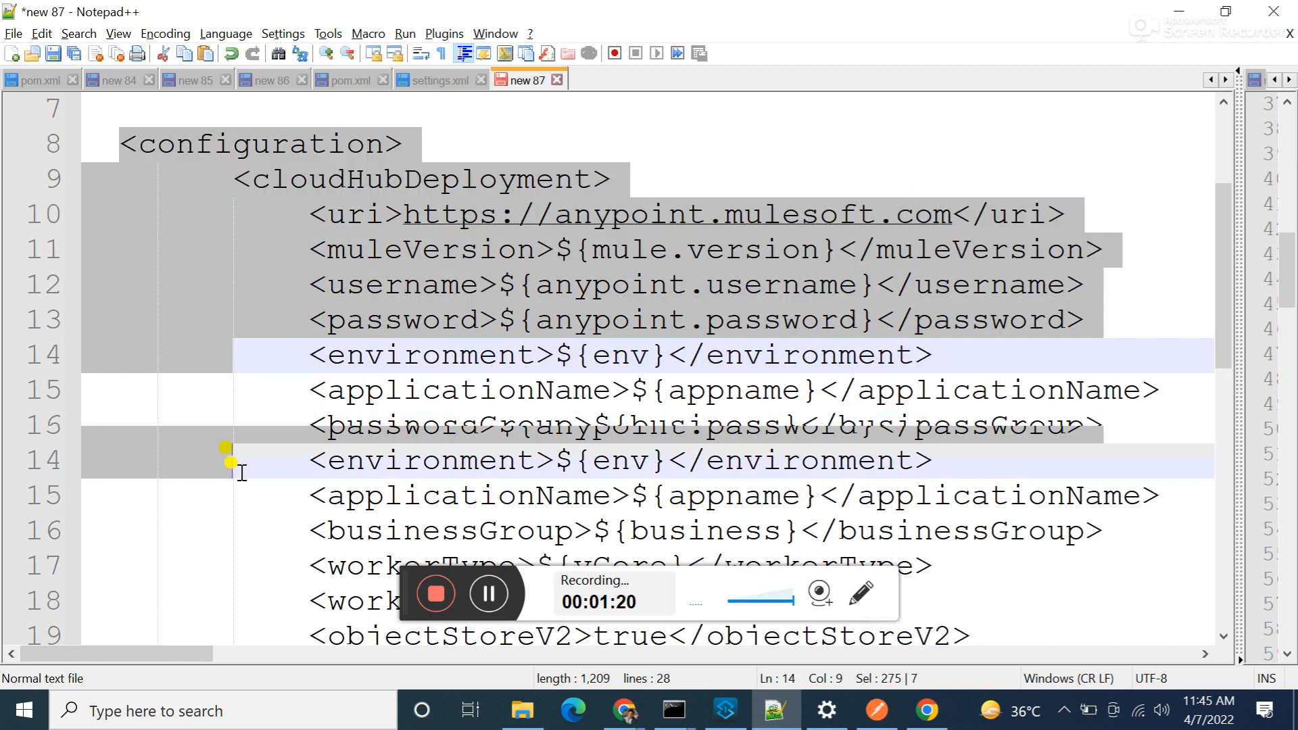
pyautogui.click(486, 500)
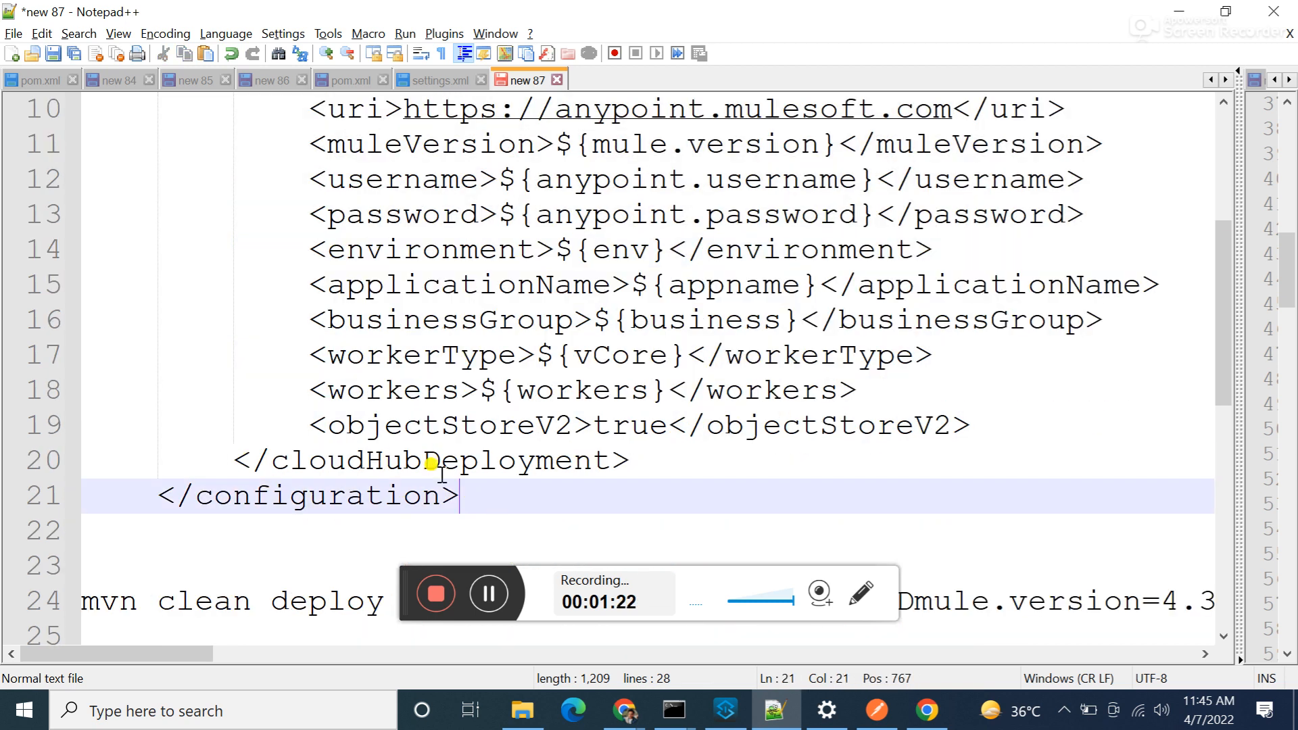
# - Switch to Anypoint Studio, collapse the mule-munit-examples and munit-demo2-errorhandler projects, and expand s-edvnz-bank-api
pyautogui.click(724, 710)
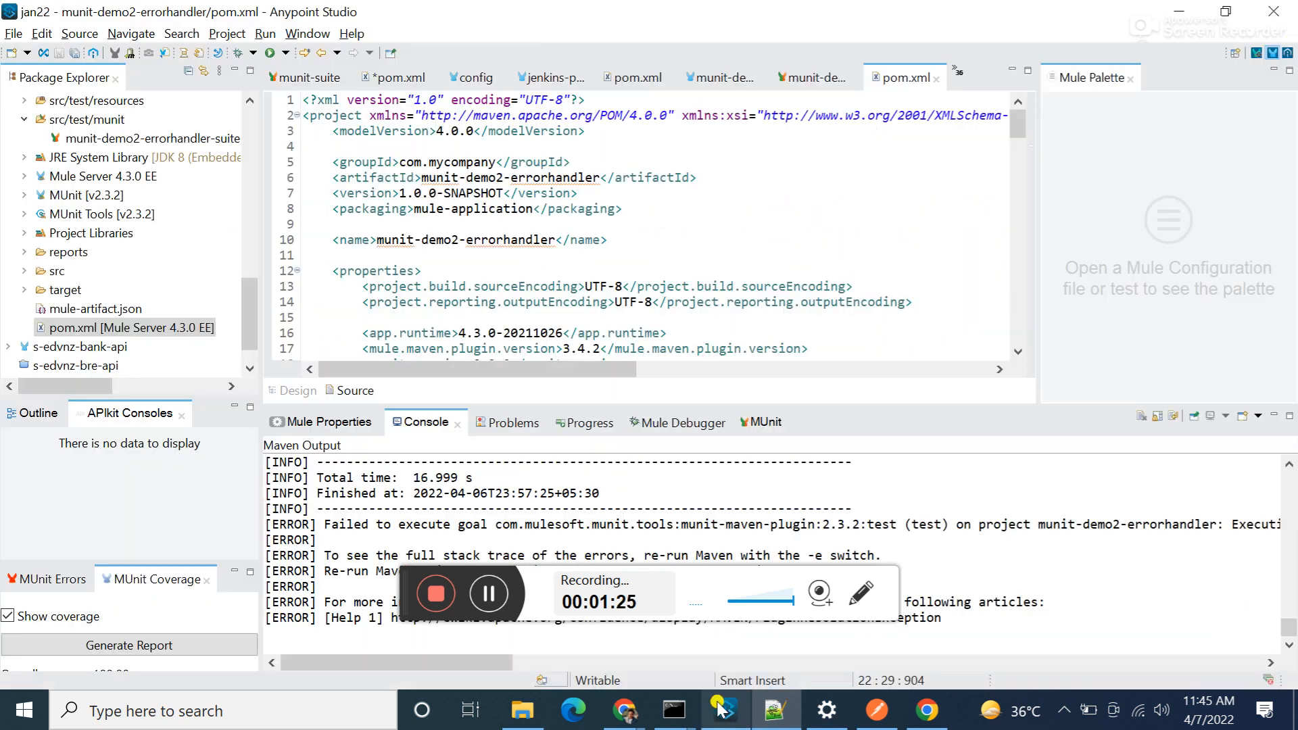
pyautogui.scroll(8, 36, 114)
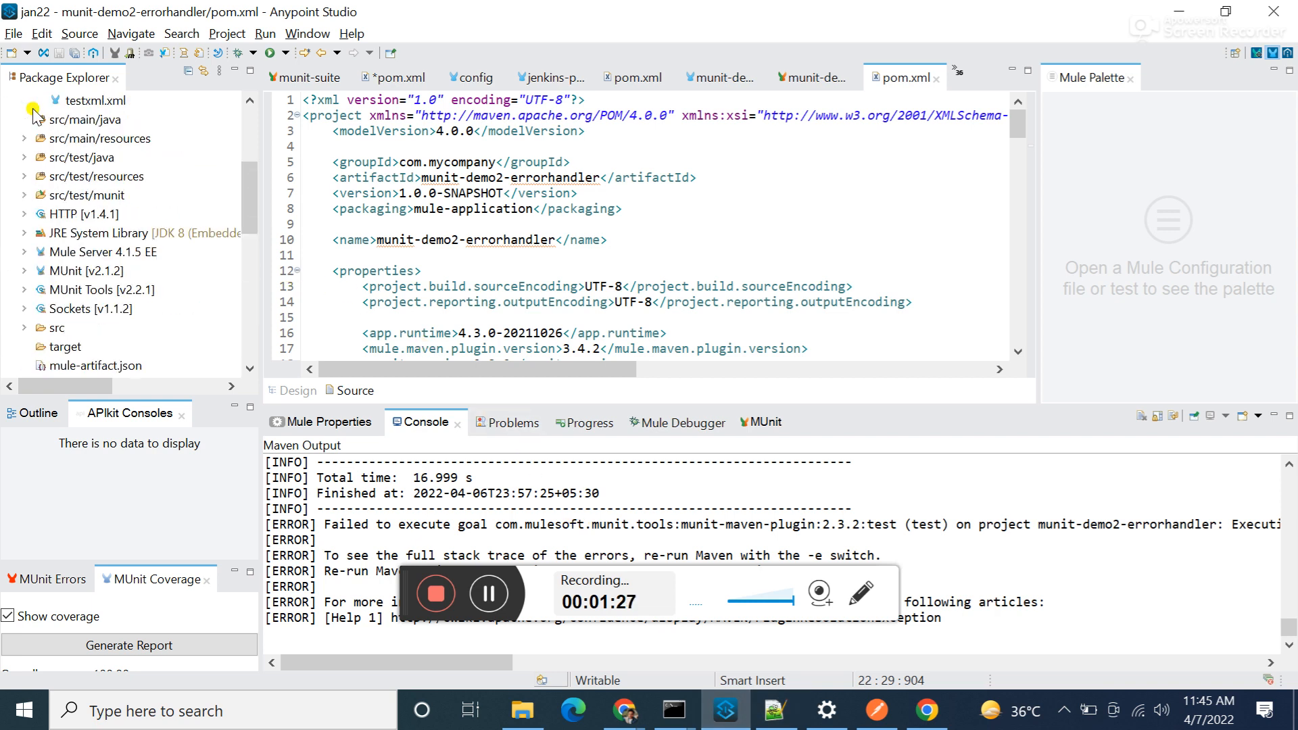
pyautogui.scroll(4, 35, 113)
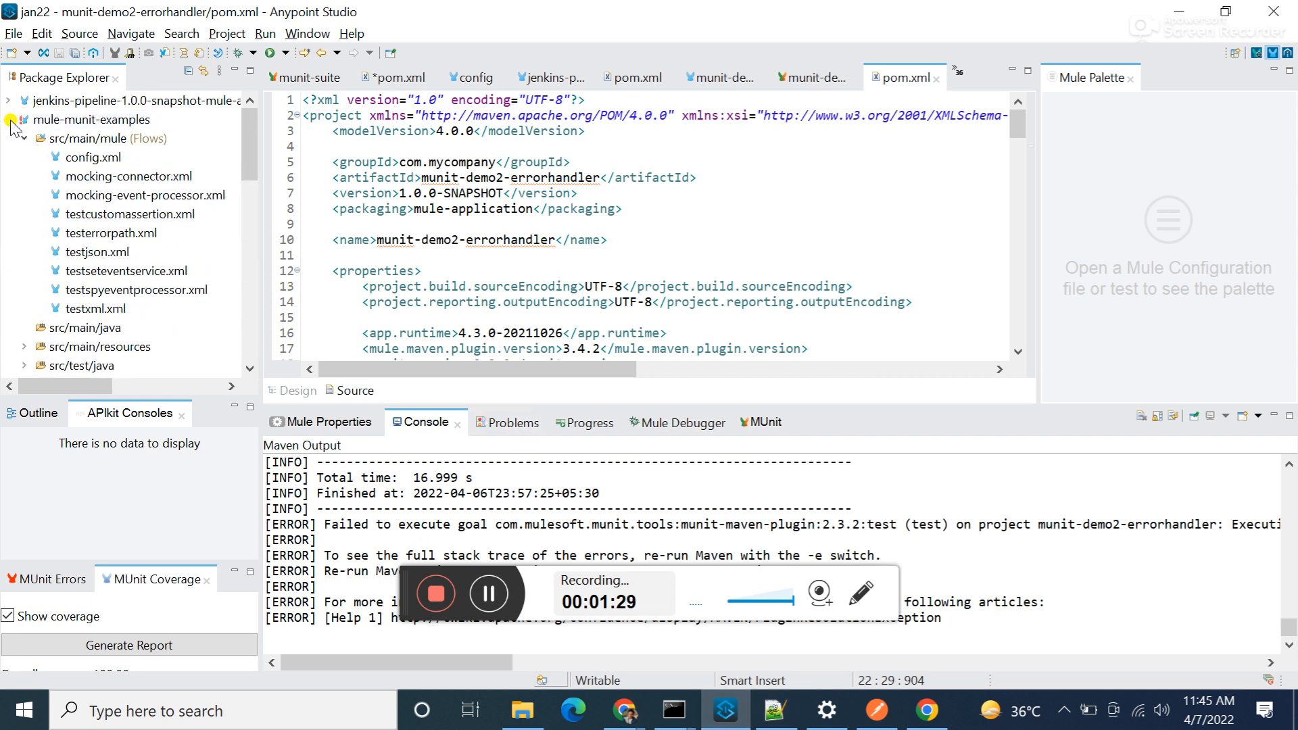
pyautogui.click(10, 120)
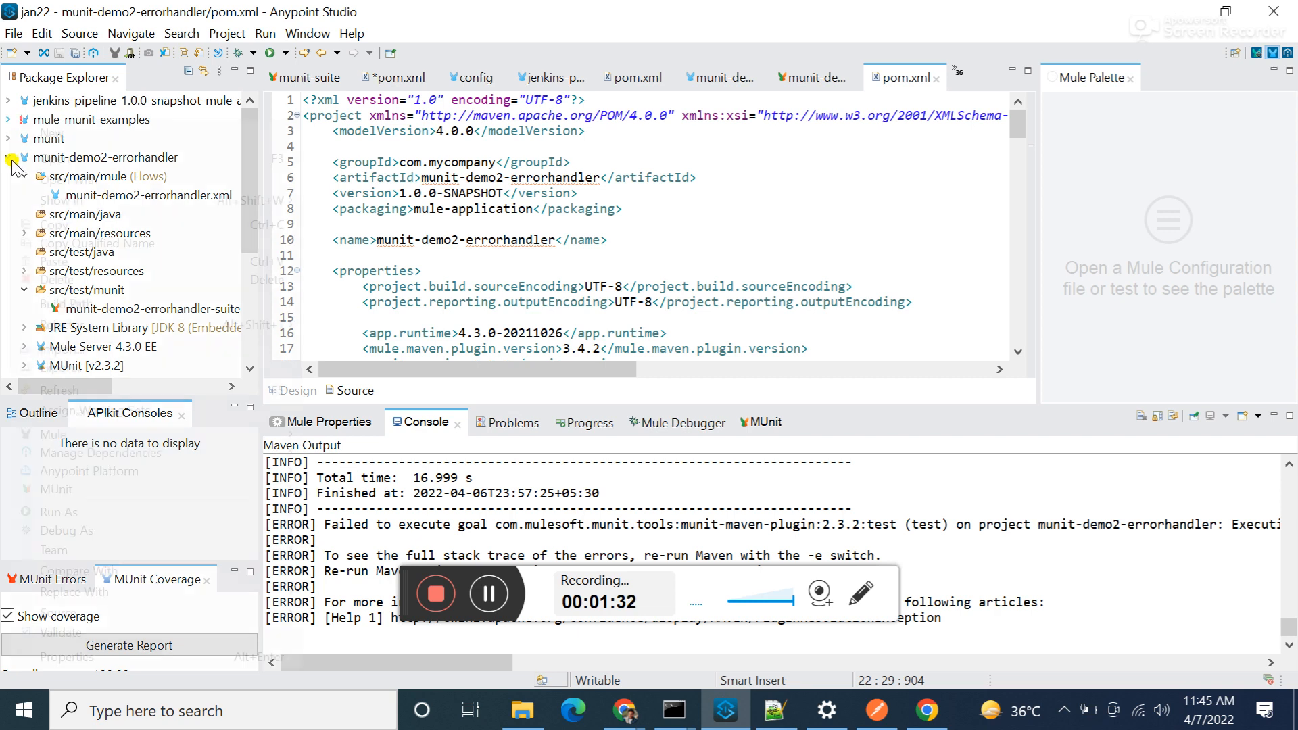
pyautogui.rightClick(6, 160)
pyautogui.press('Escape')
pyautogui.click(7, 158)
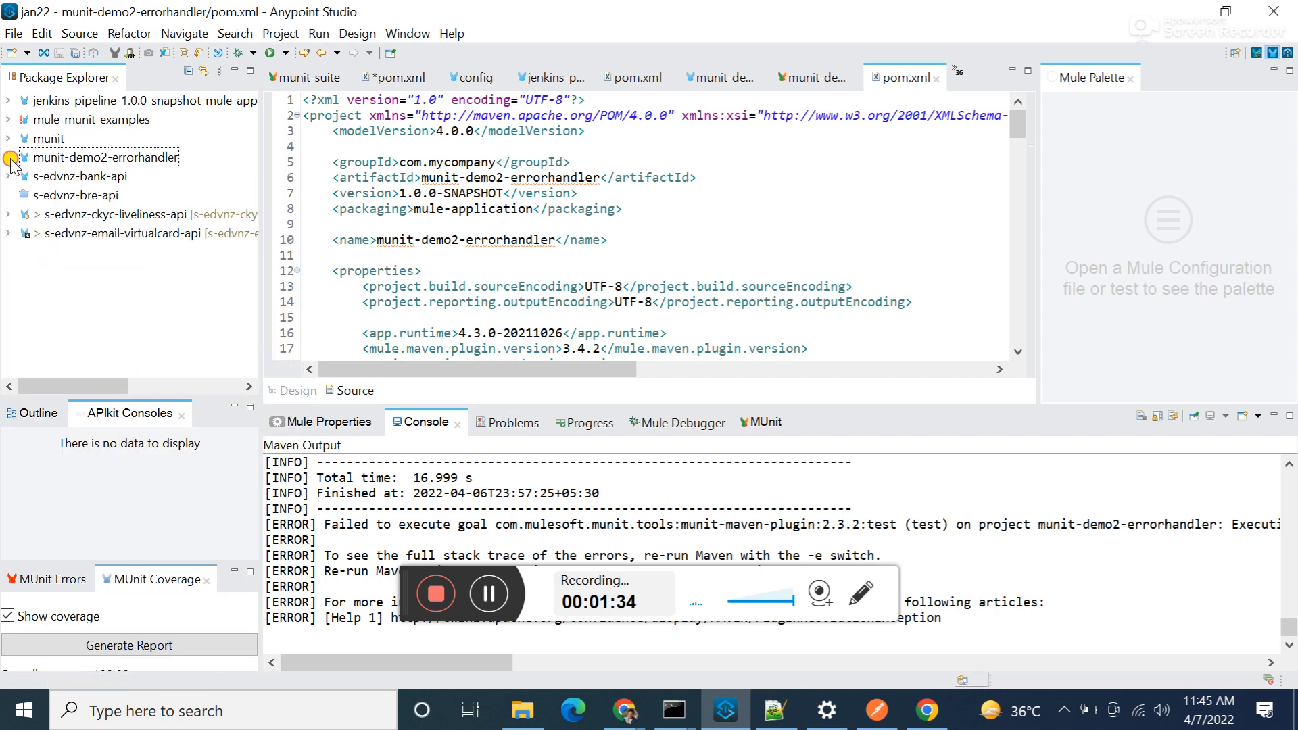
pyautogui.click(9, 179)
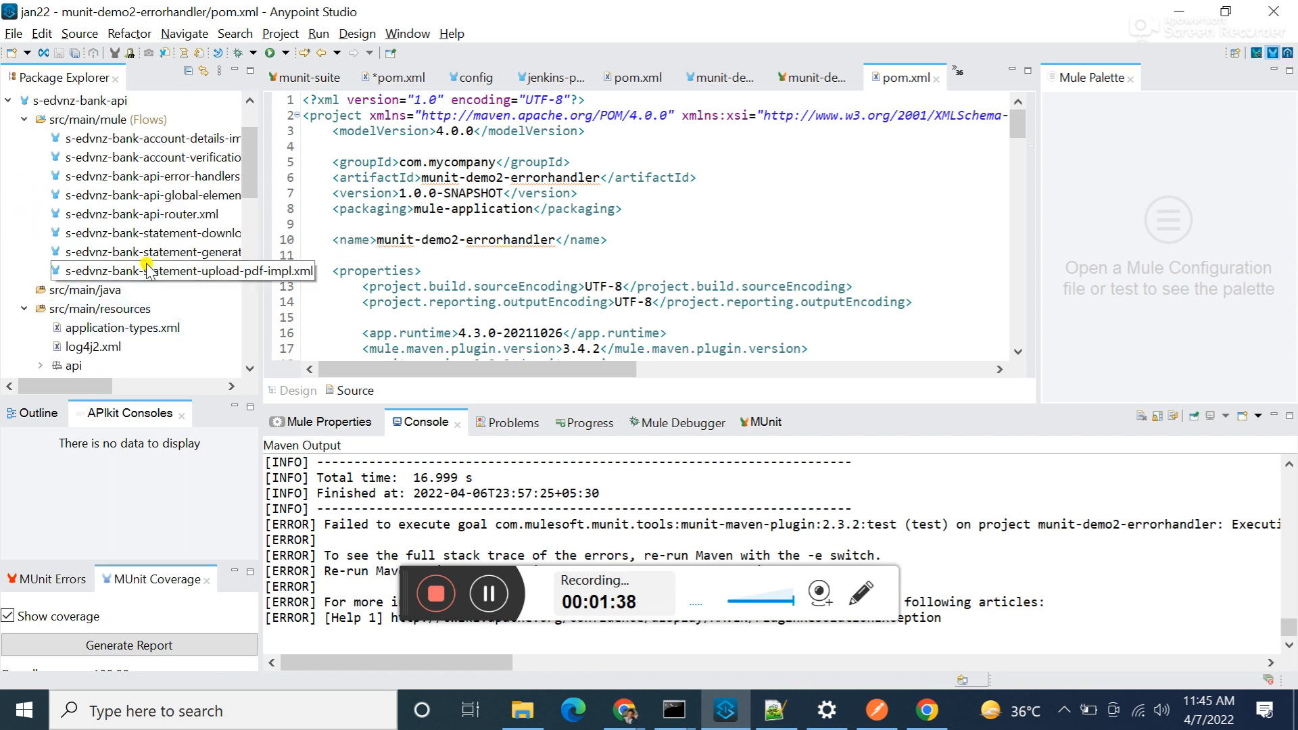
# - Open the pom.xml.bak file of the s-edvnz-bank-api project
pyautogui.scroll(-4, 107, 264)
pyautogui.scroll(-4, 102, 284)
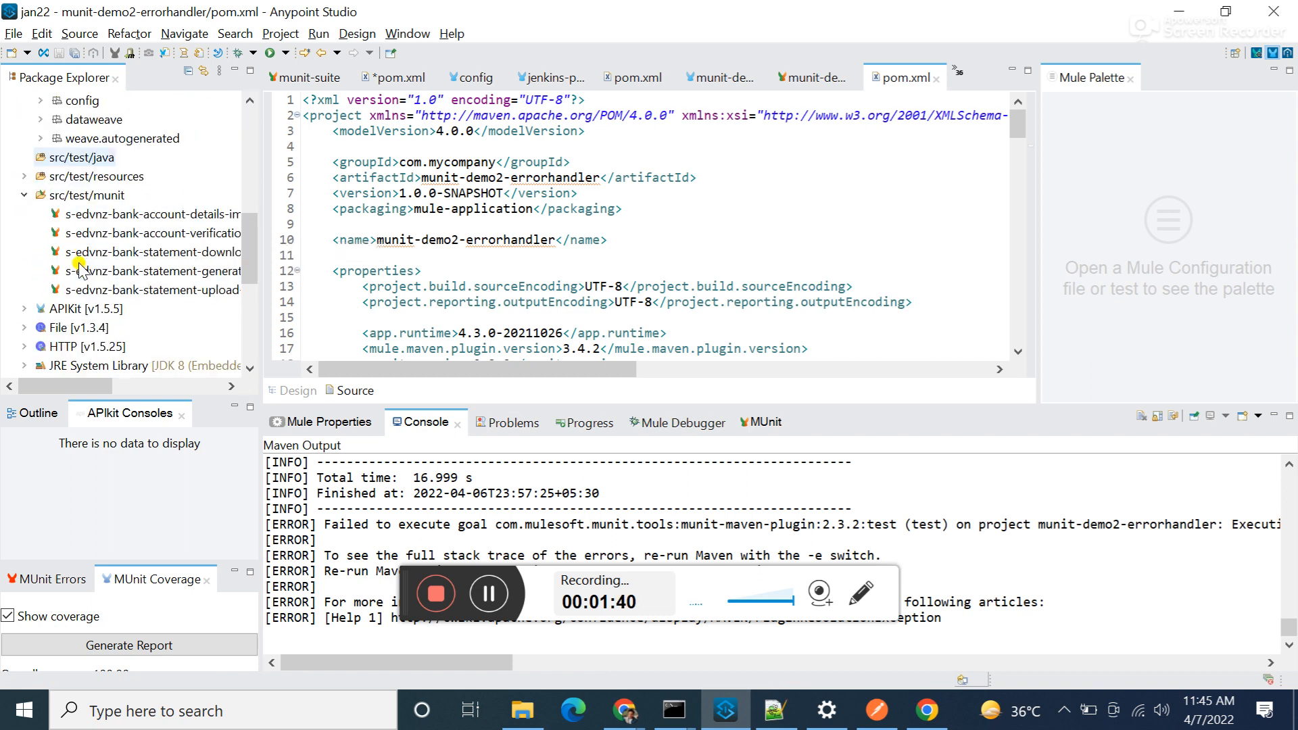
pyautogui.scroll(-2, 92, 364)
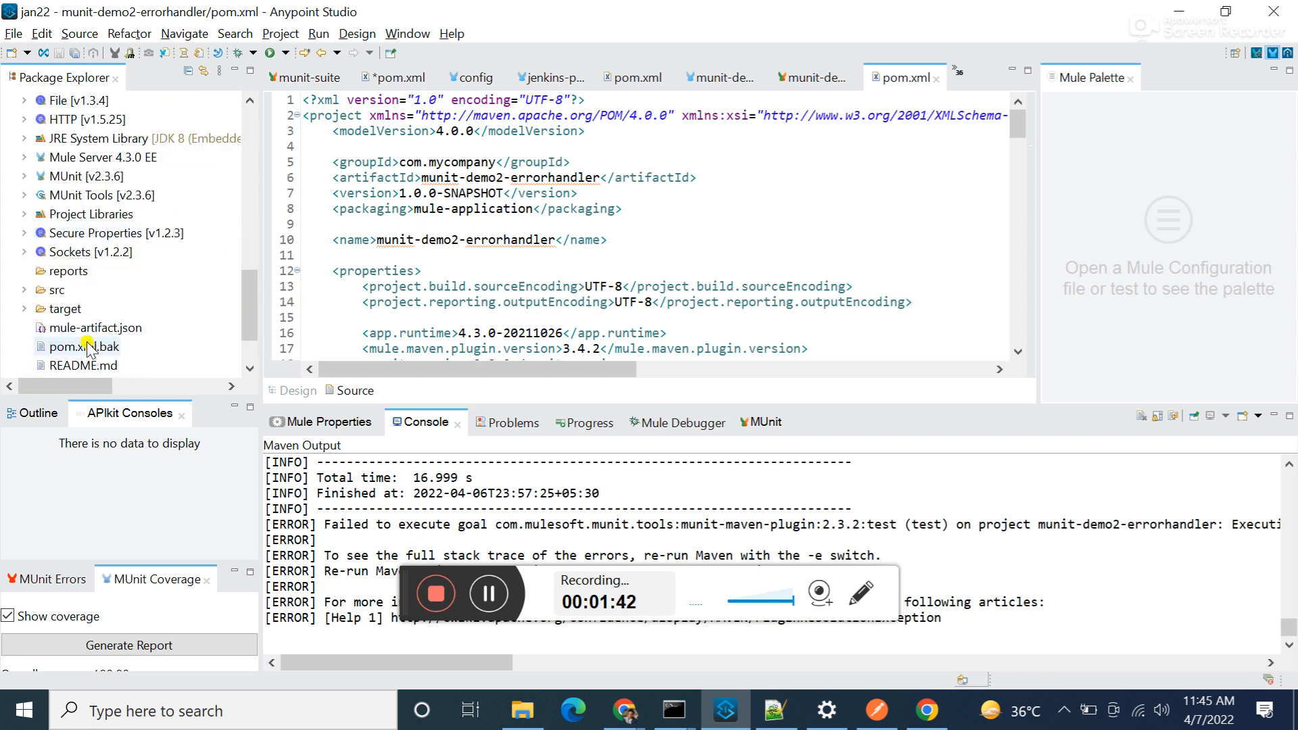
pyautogui.doubleClick(75, 350)
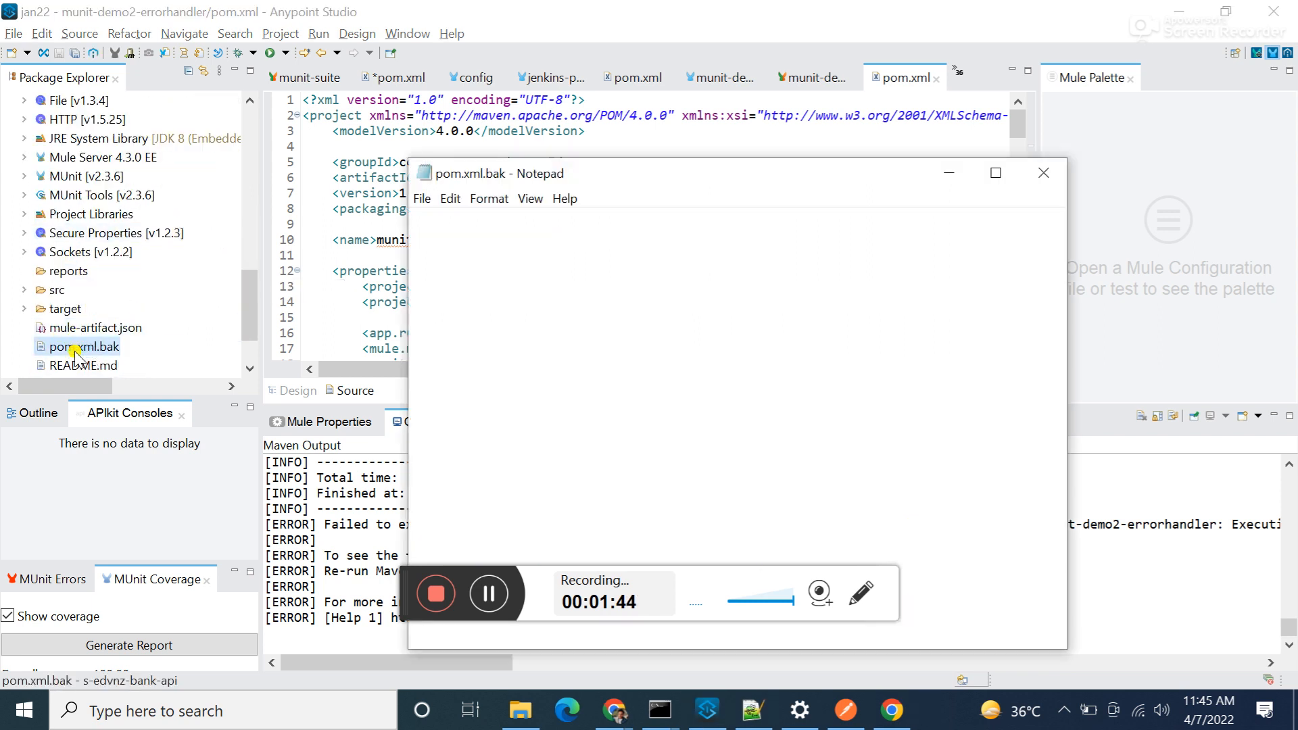
# - Examine the cloudHubDeployment configuration in pom.xml.bak by highlighting it through the classifier line, and minimize the file window
pyautogui.scroll(-10, 623, 363)
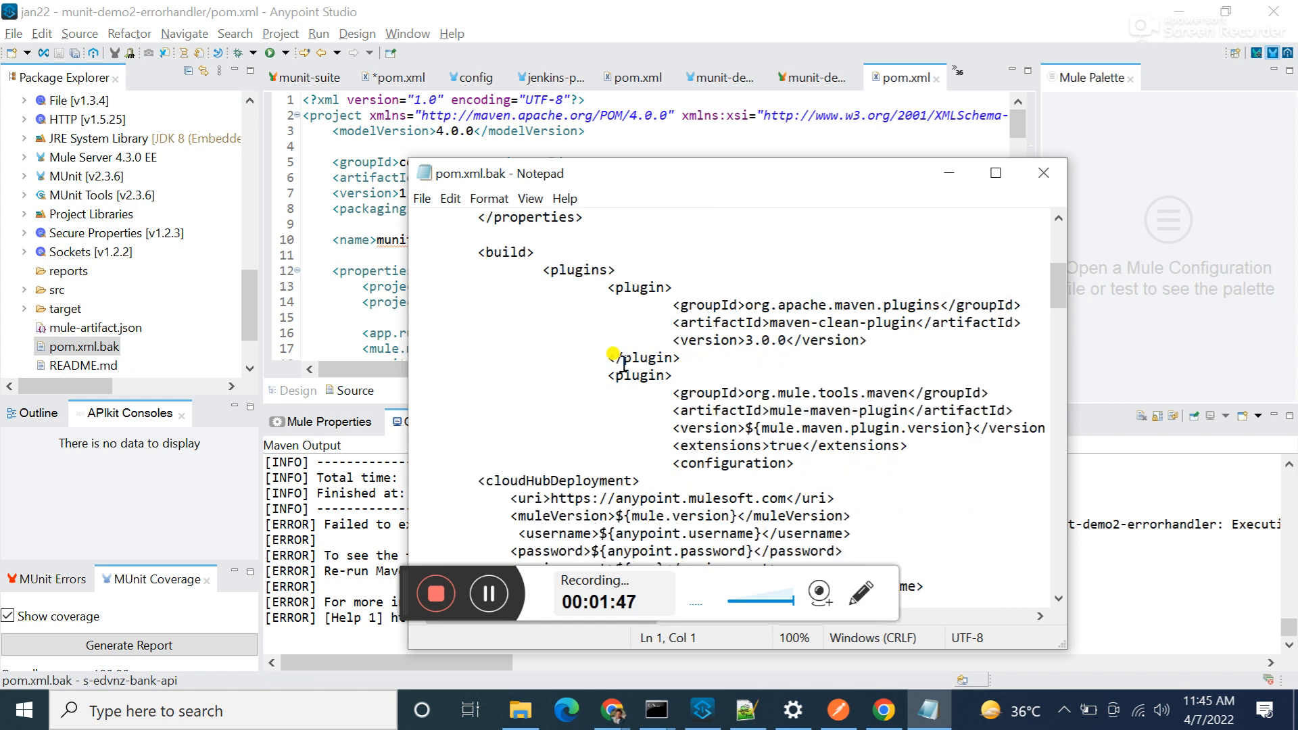
pyautogui.moveTo(478, 270); pyautogui.dragTo(823, 487)
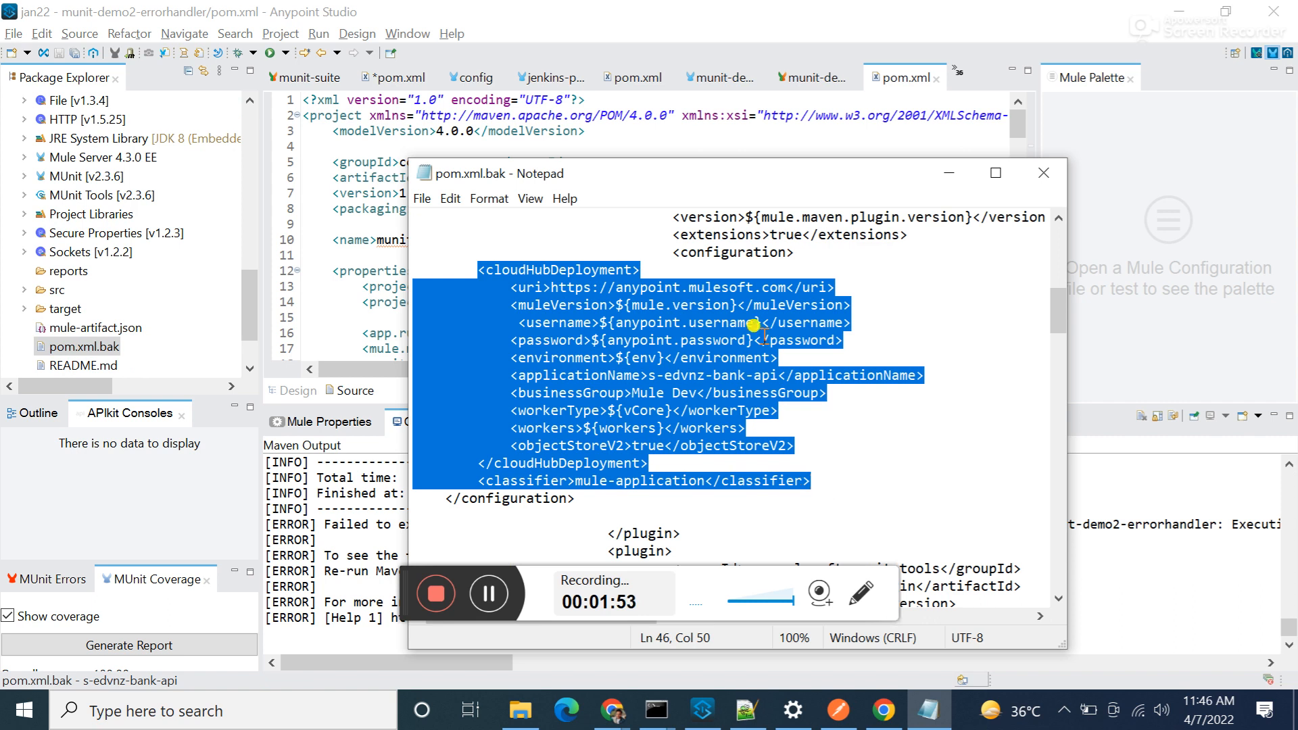
pyautogui.scroll(2, 719, 259)
pyautogui.scroll(2, 718, 258)
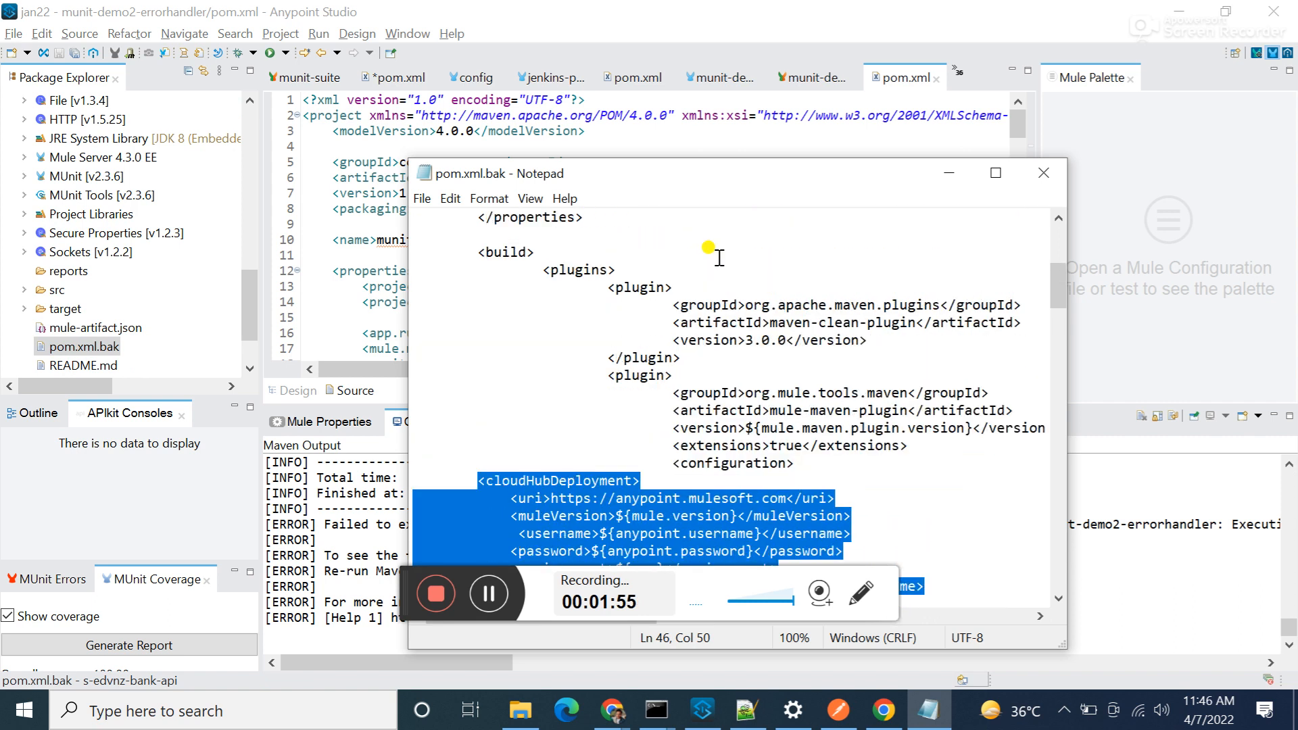
pyautogui.scroll(-2, 719, 258)
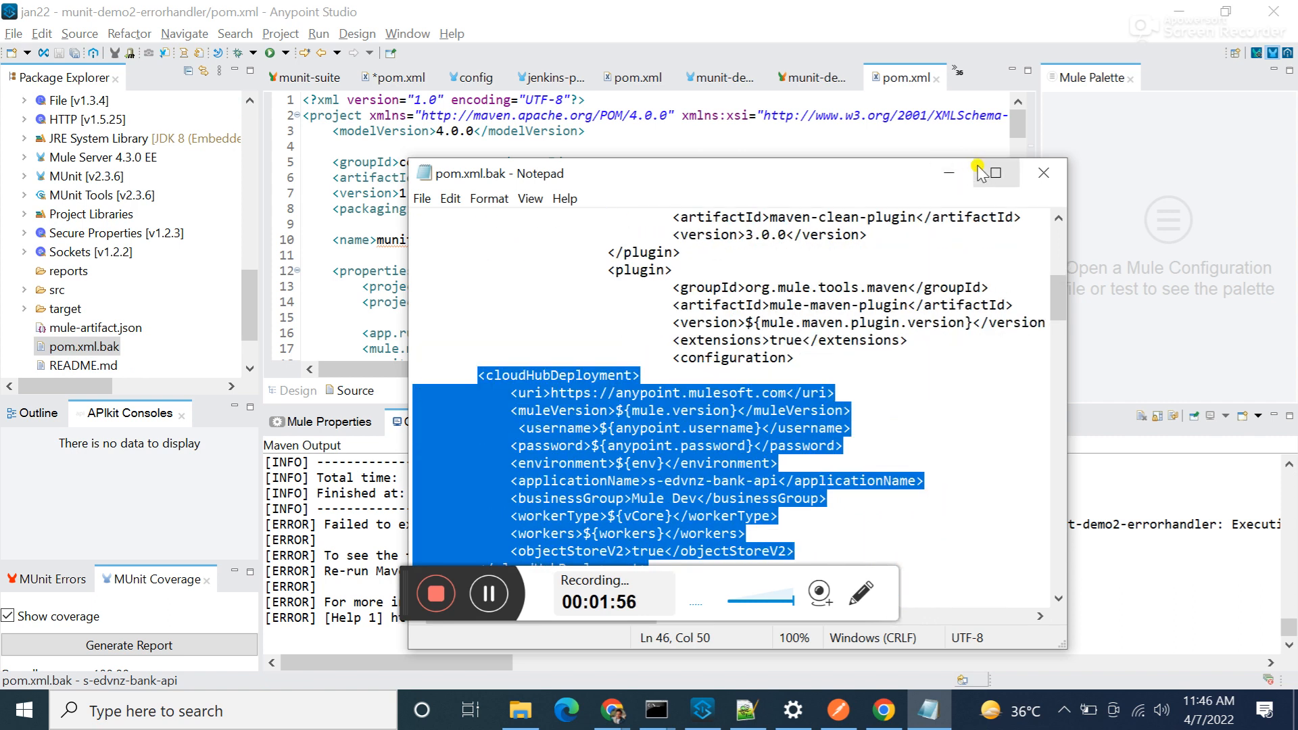
pyautogui.click(949, 174)
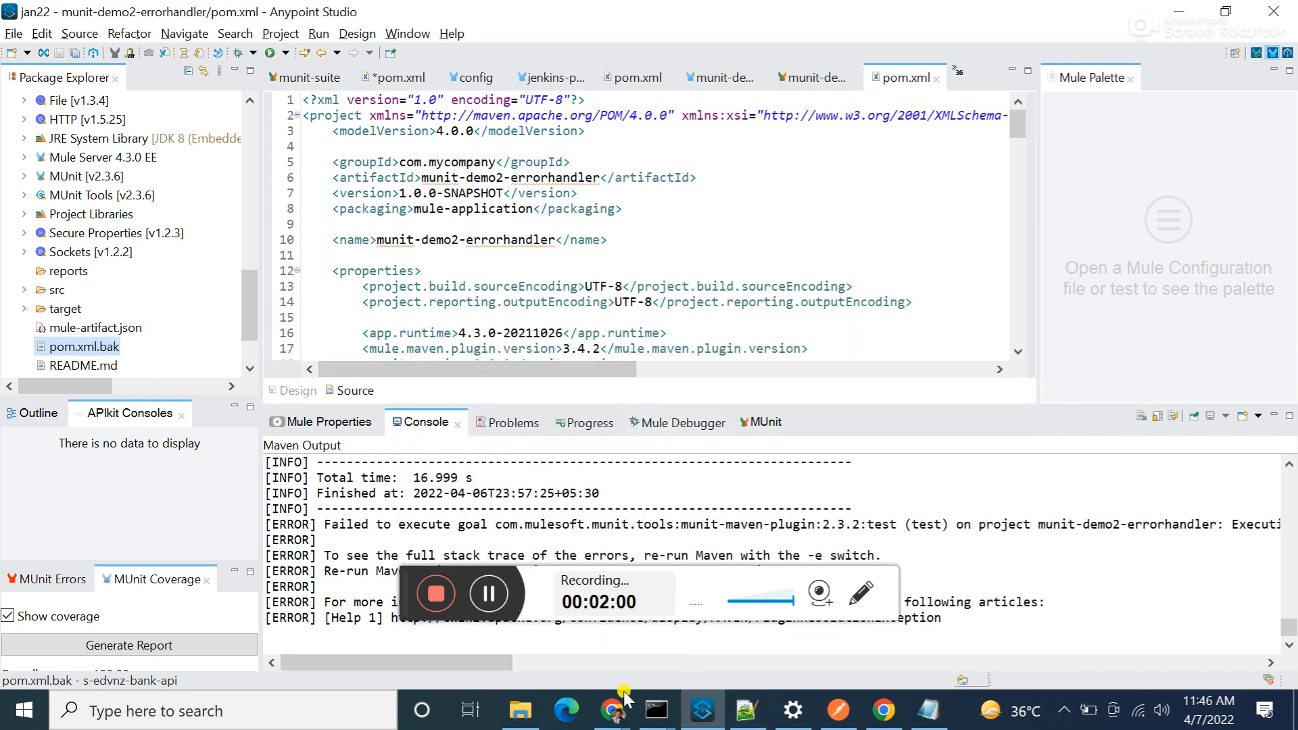
# - Switch back to the Notepad++ notes and highlight the "configure jenkins" instruction of Step 2
pyautogui.click(748, 710)
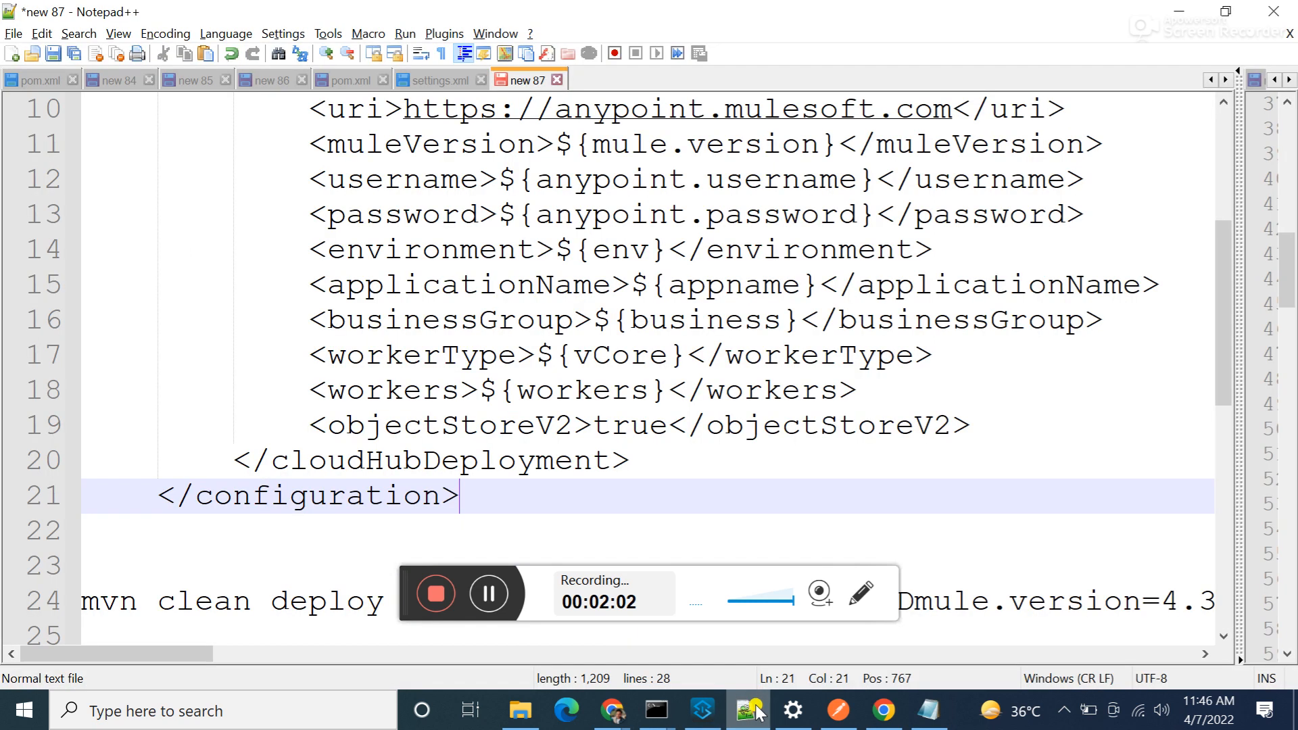
pyautogui.scroll(-6, 473, 441)
pyautogui.scroll(3, 477, 445)
pyautogui.scroll(1, 479, 446)
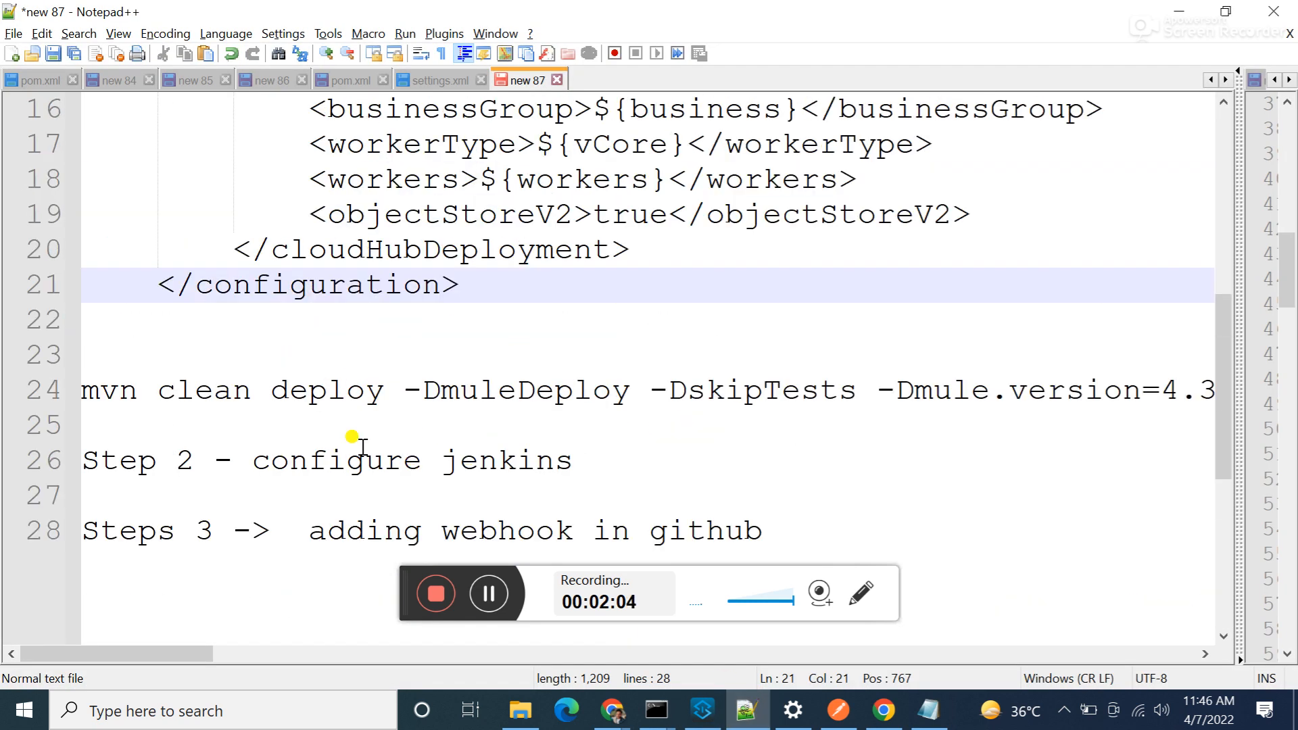
pyautogui.moveTo(253, 461); pyautogui.dragTo(599, 464)
# - Switch to the Chrome window with the CI/CD article and open the Jenkins dashboard
pyautogui.moveTo(611, 710)
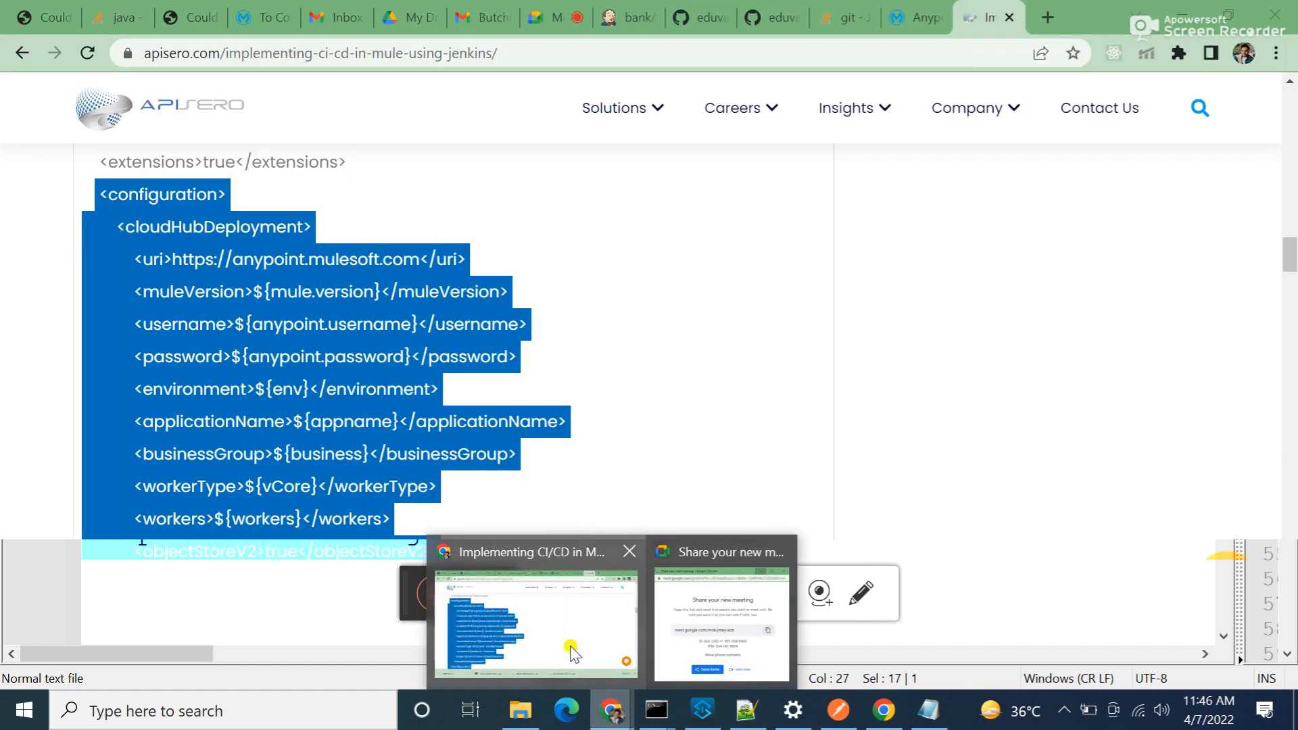
pyautogui.click(562, 575)
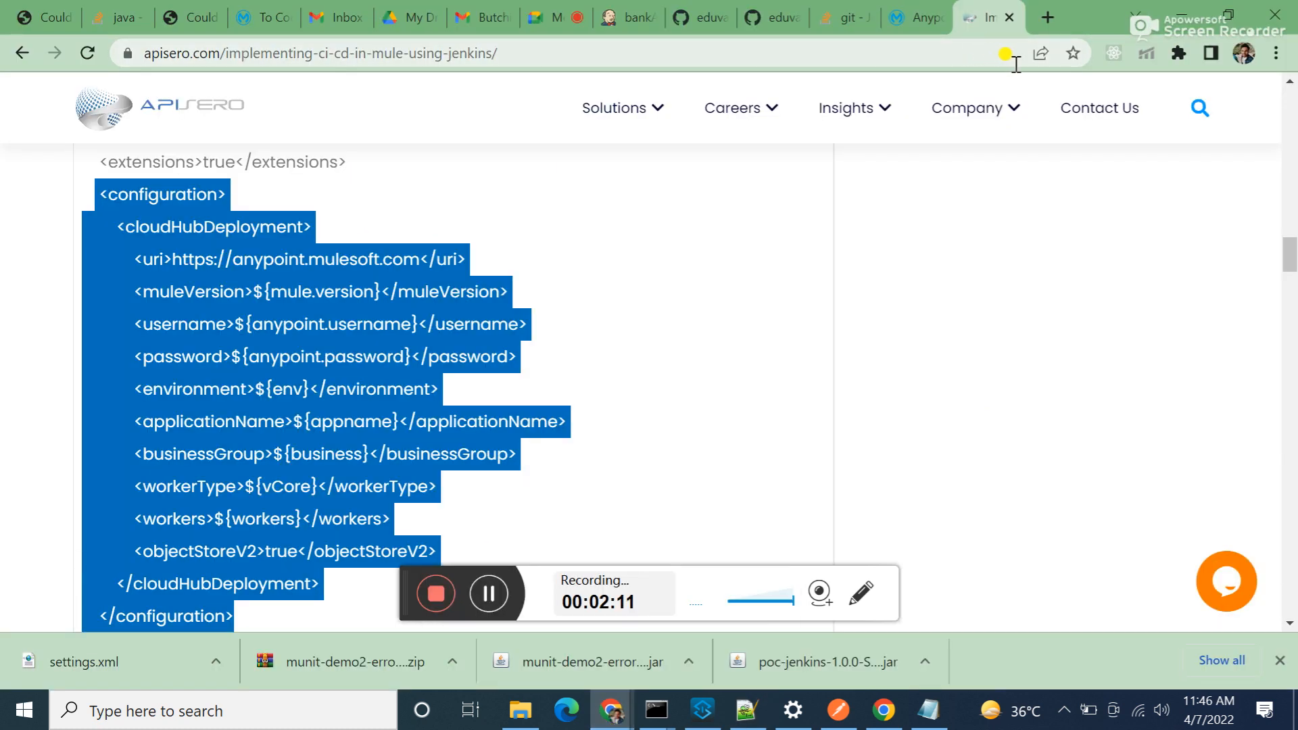
pyautogui.click(633, 12)
pyautogui.click(27, 96)
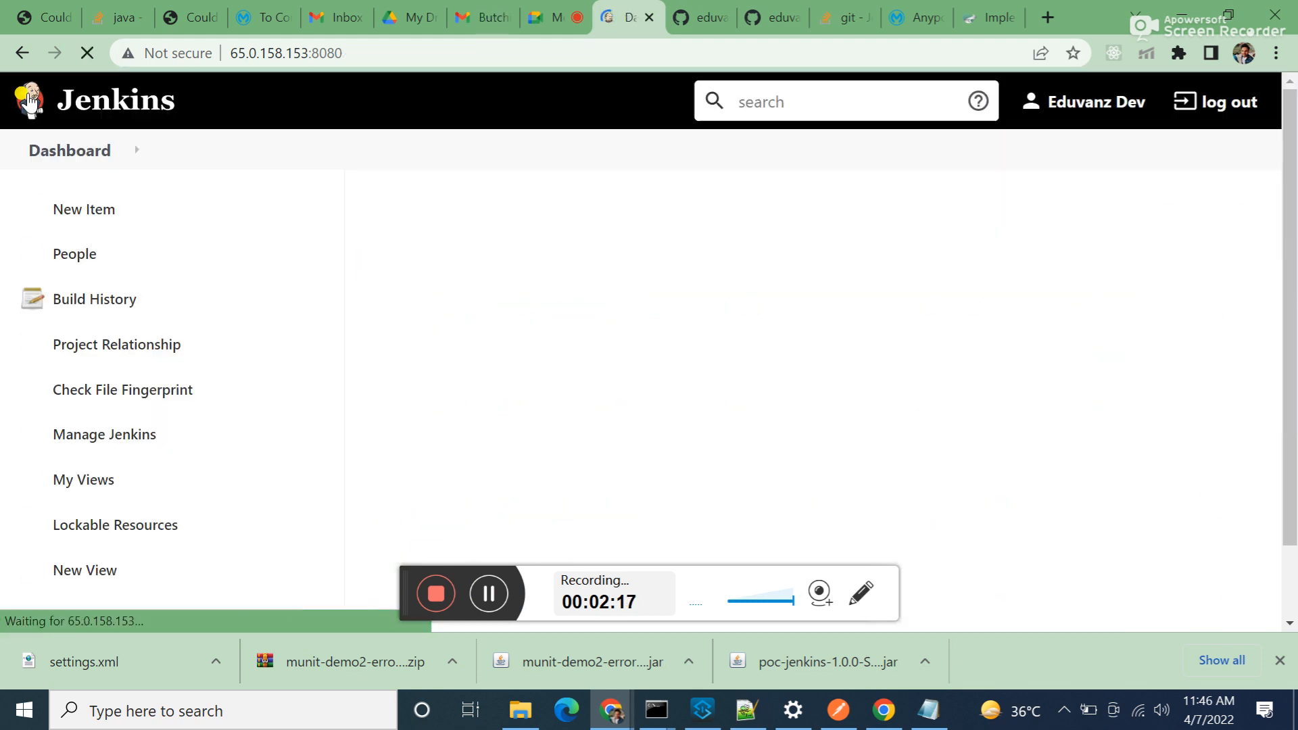
# - Create a new Jenkins item named "jenkins" as a Freestyle project
pyautogui.click(71, 216)
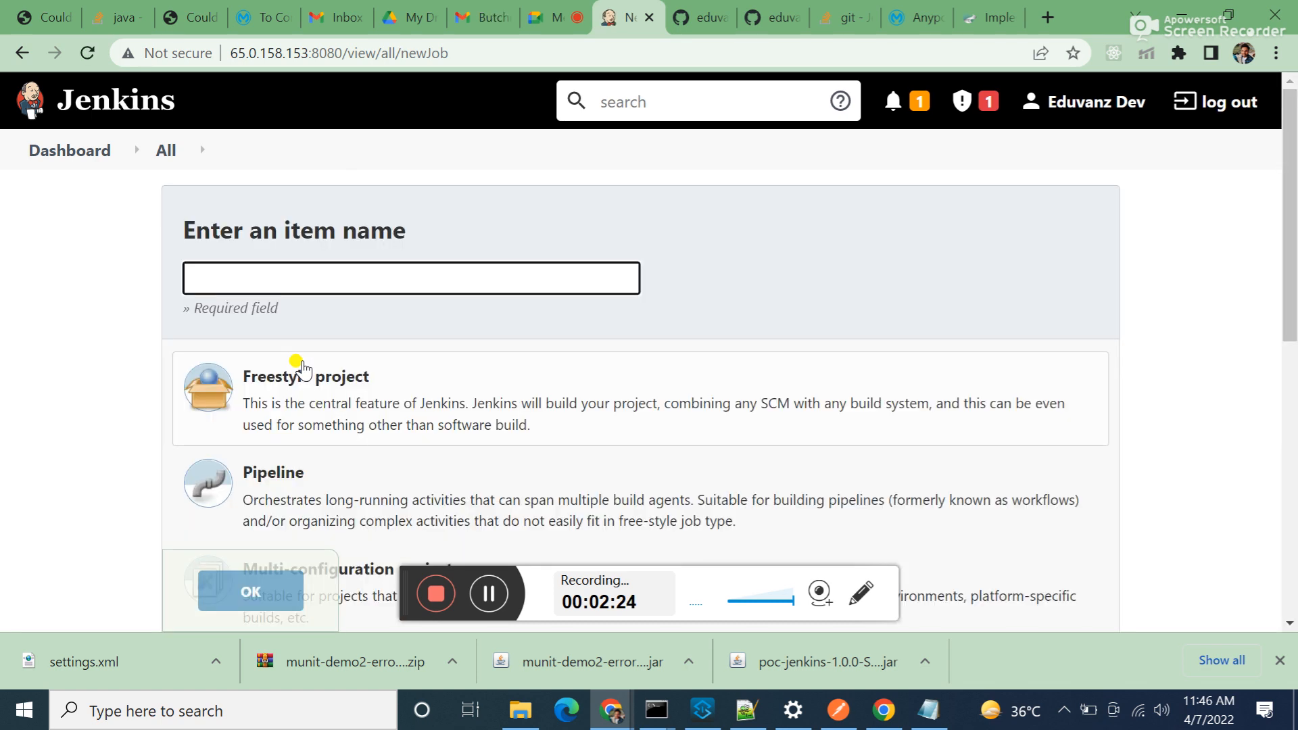
pyautogui.click(366, 287)
pyautogui.write('jenkins')
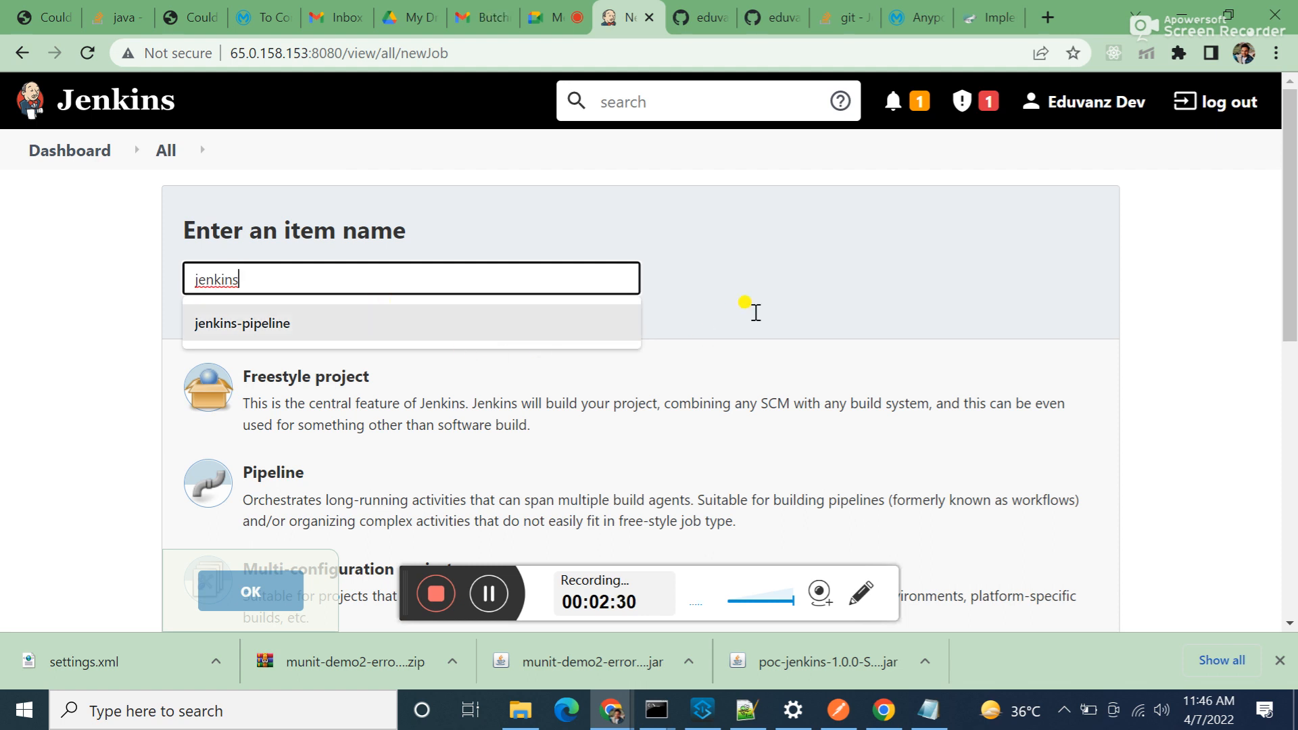
pyautogui.click(755, 313)
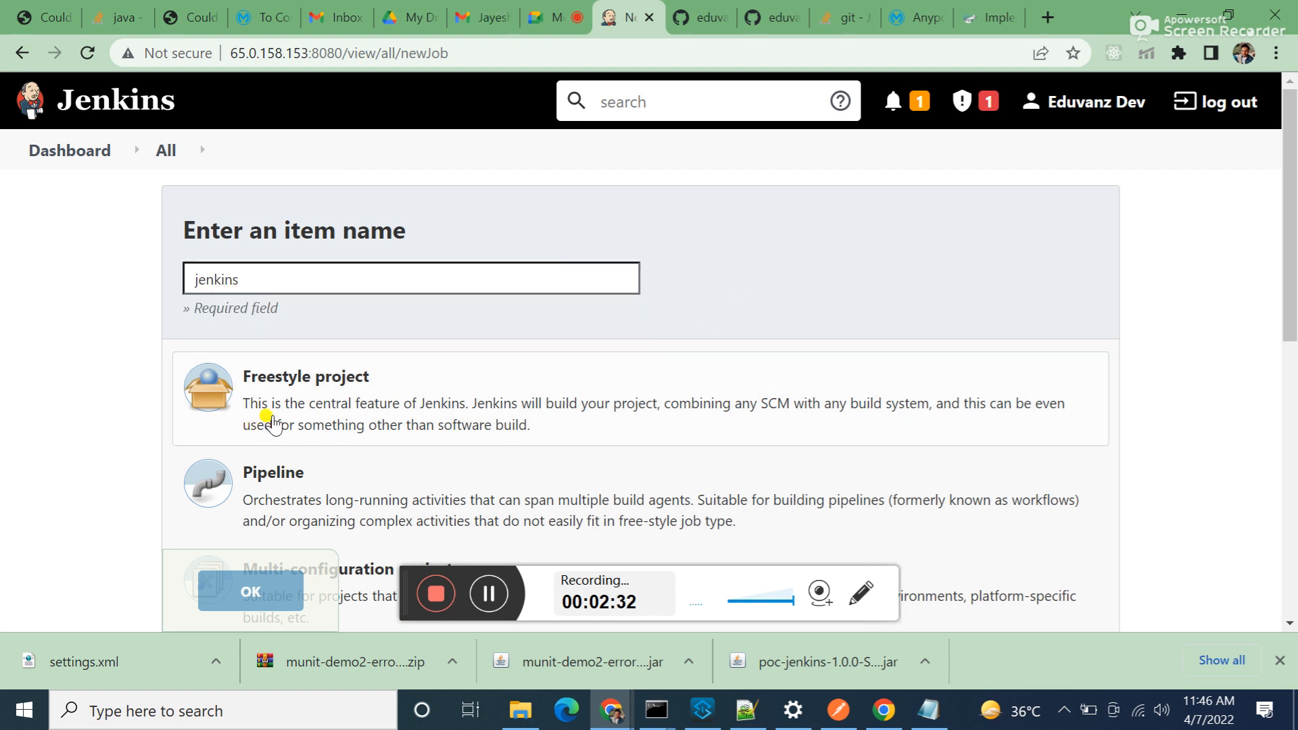
pyautogui.click(273, 423)
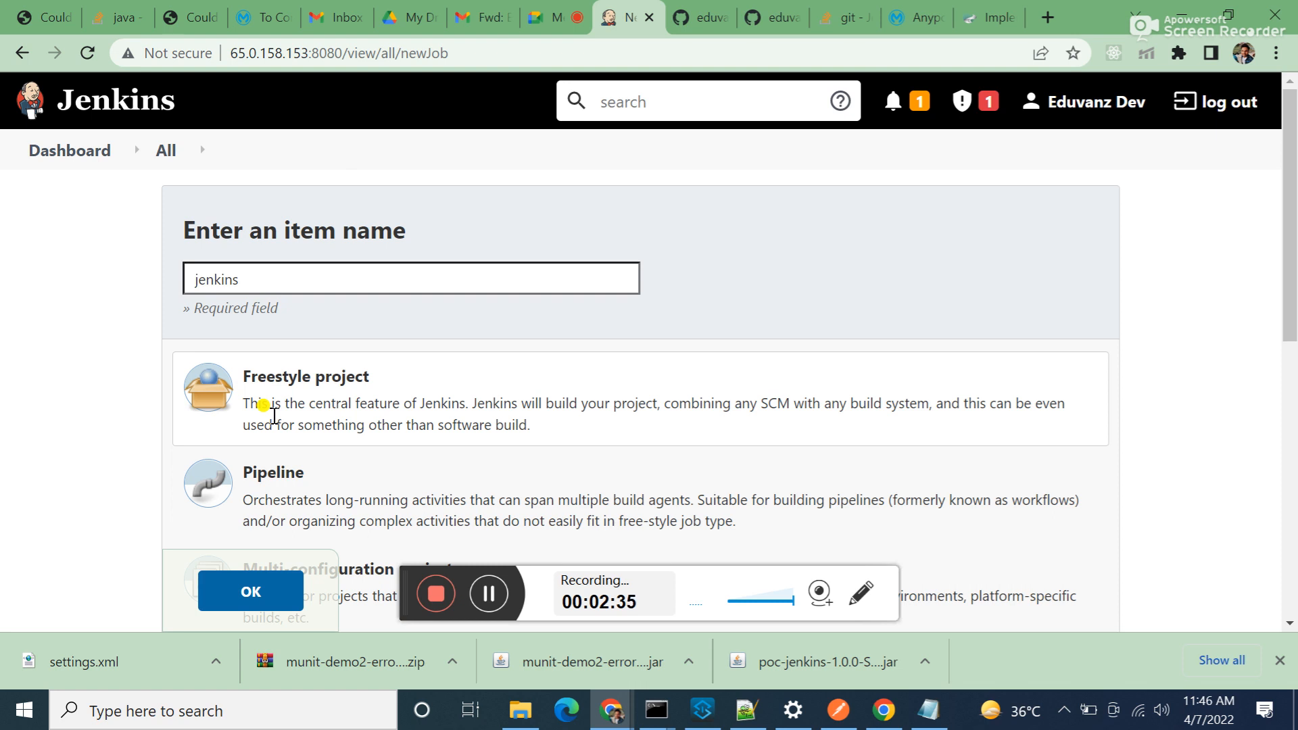
pyautogui.scroll(-1, 270, 413)
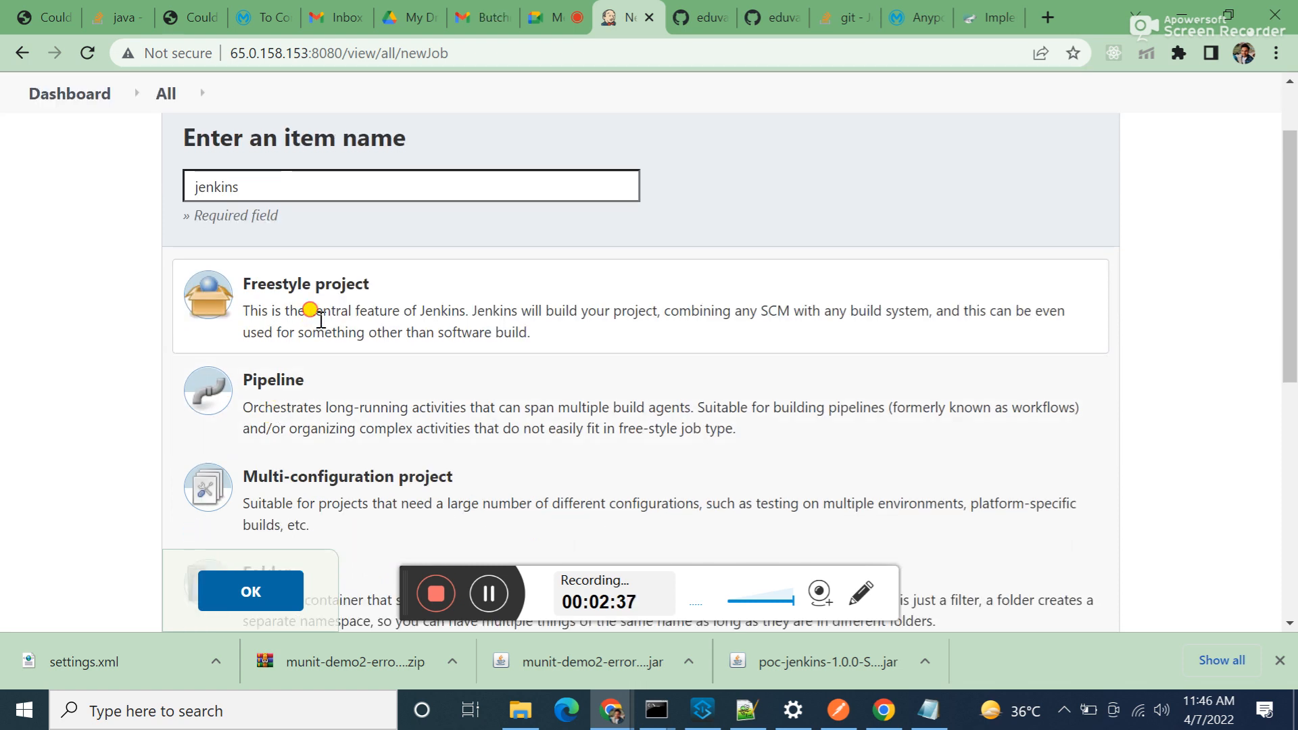
pyautogui.scroll(-5, 312, 315)
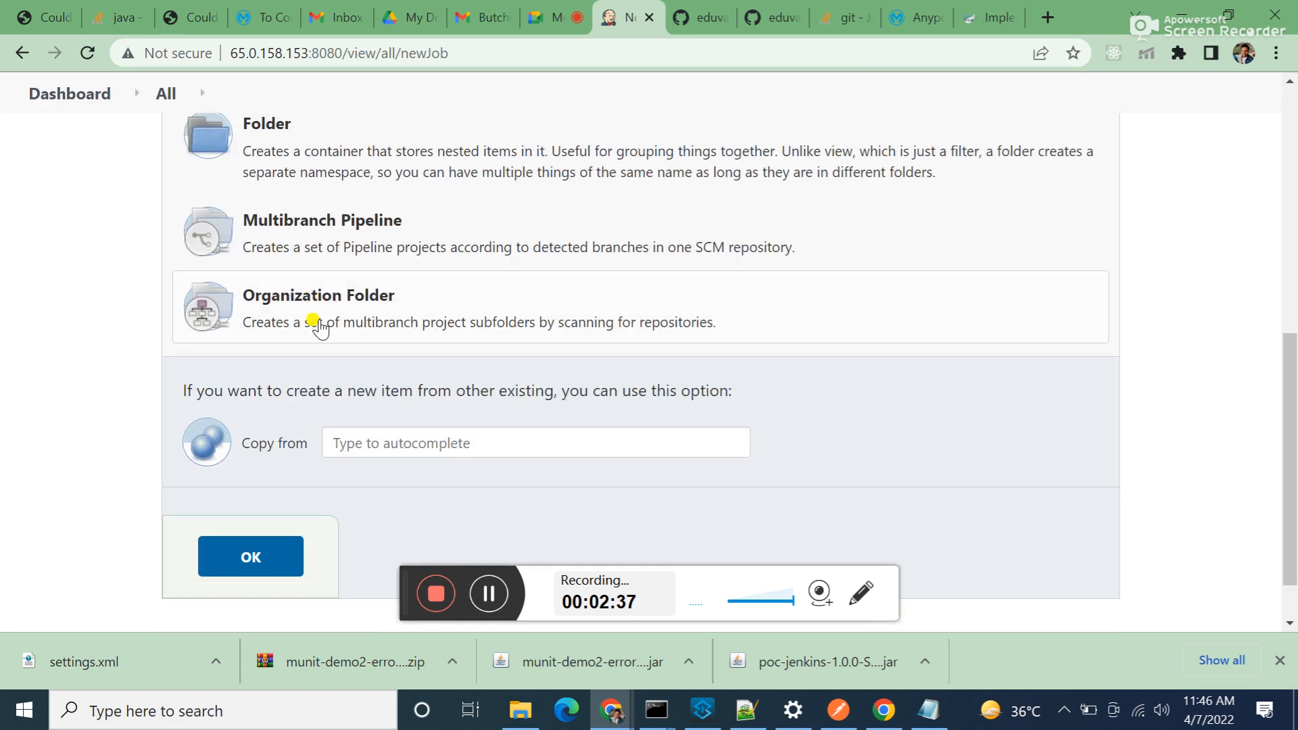
pyautogui.click(236, 558)
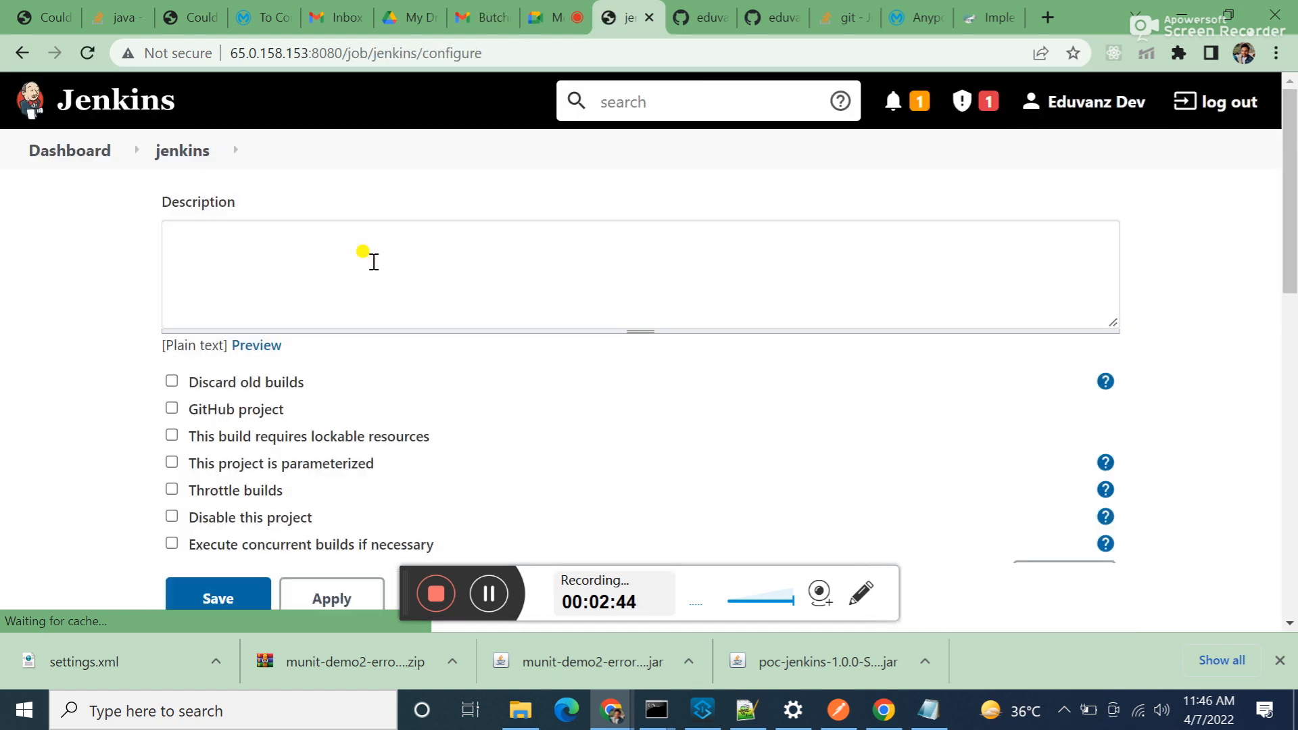
# - Enter "my first jenkin configuration" as the job's description
pyautogui.click(312, 295)
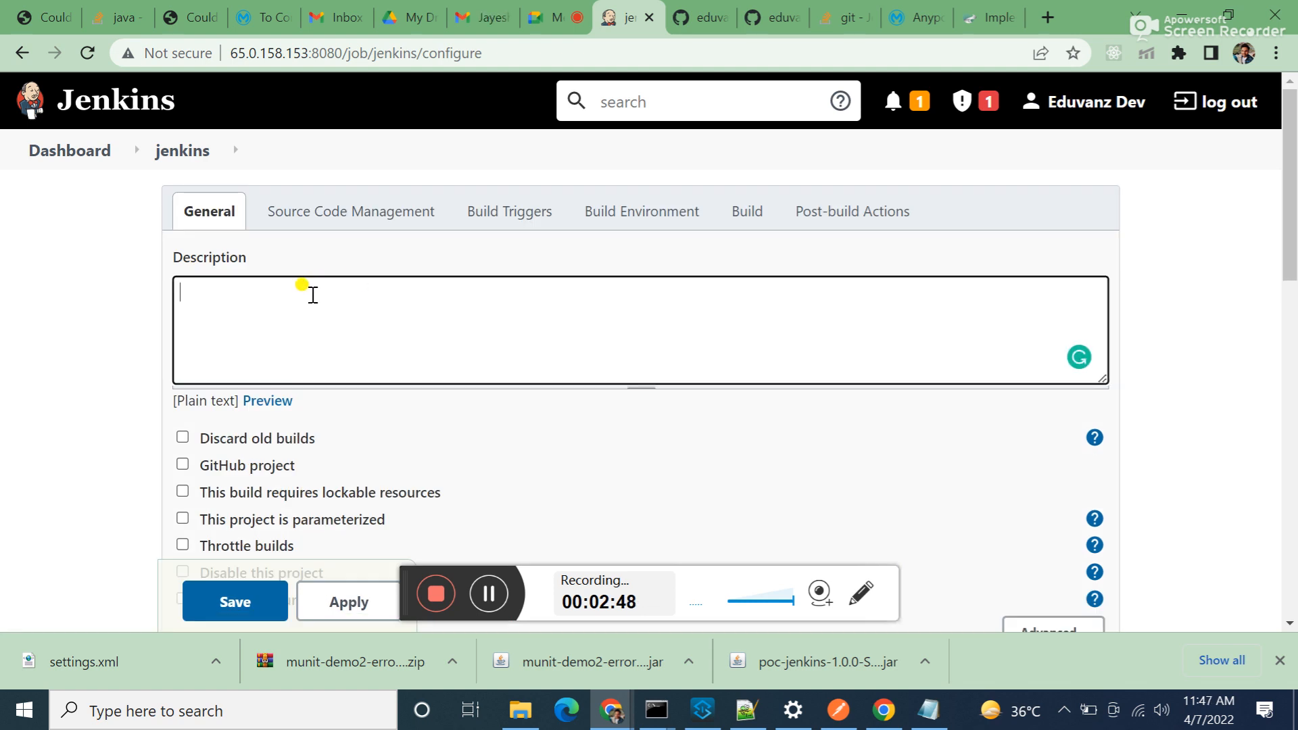
pyautogui.write('my firs')
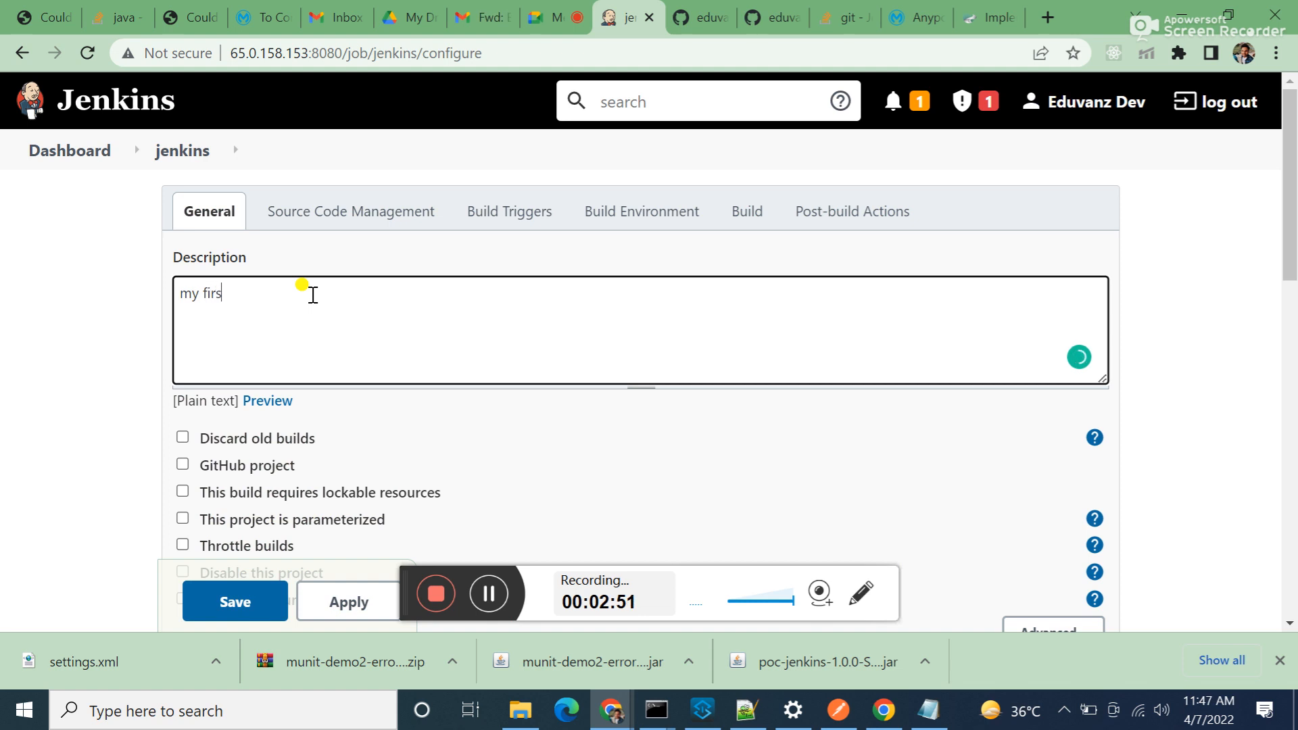
pyautogui.write('t jenkin config')
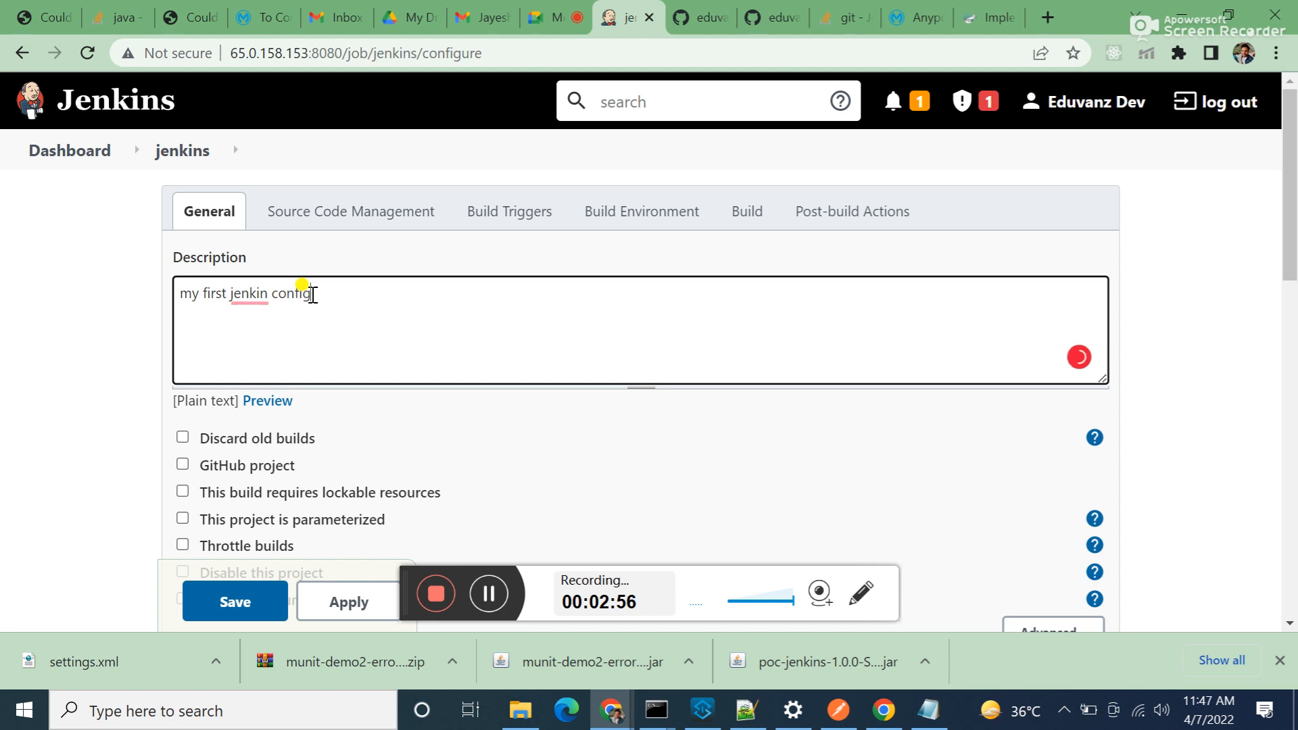
pyautogui.write('uration')
# - Set the job's source code management to Git
pyautogui.scroll(-3, 348, 493)
pyautogui.scroll(-3, 347, 493)
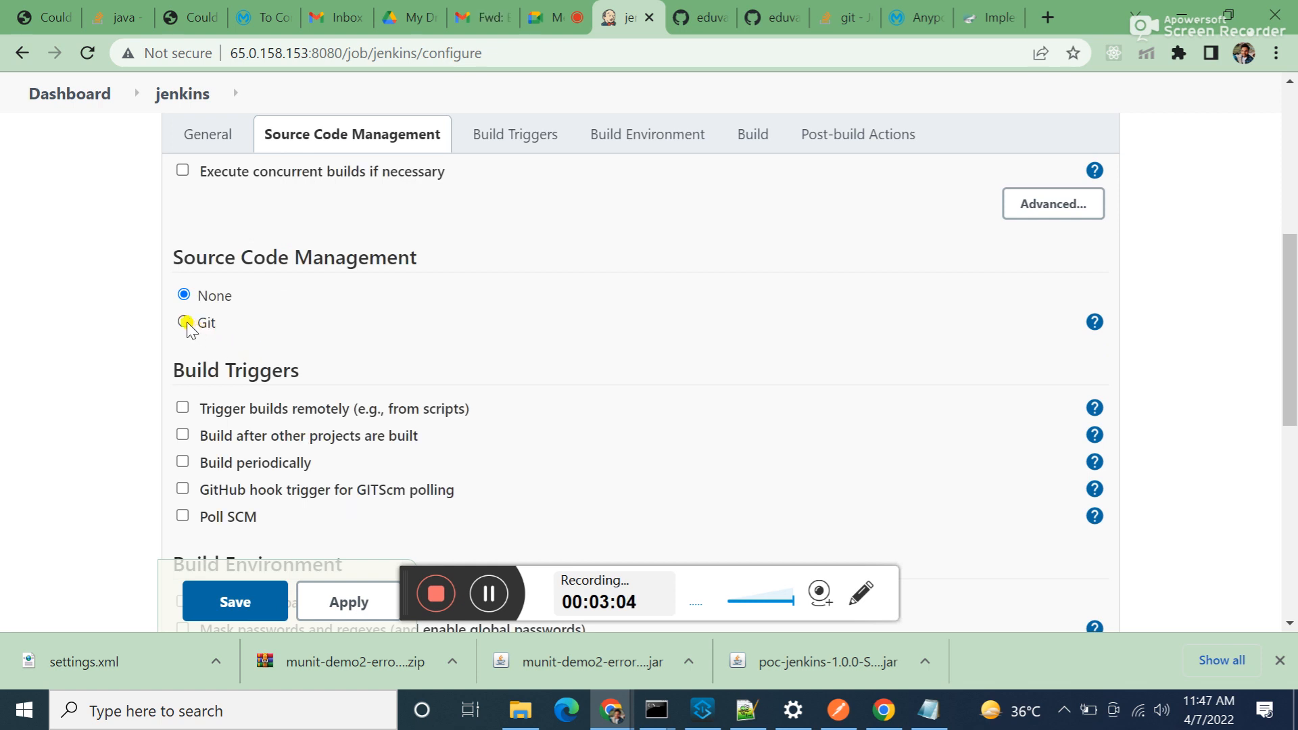
pyautogui.click(184, 323)
pyautogui.scroll(-2, 248, 358)
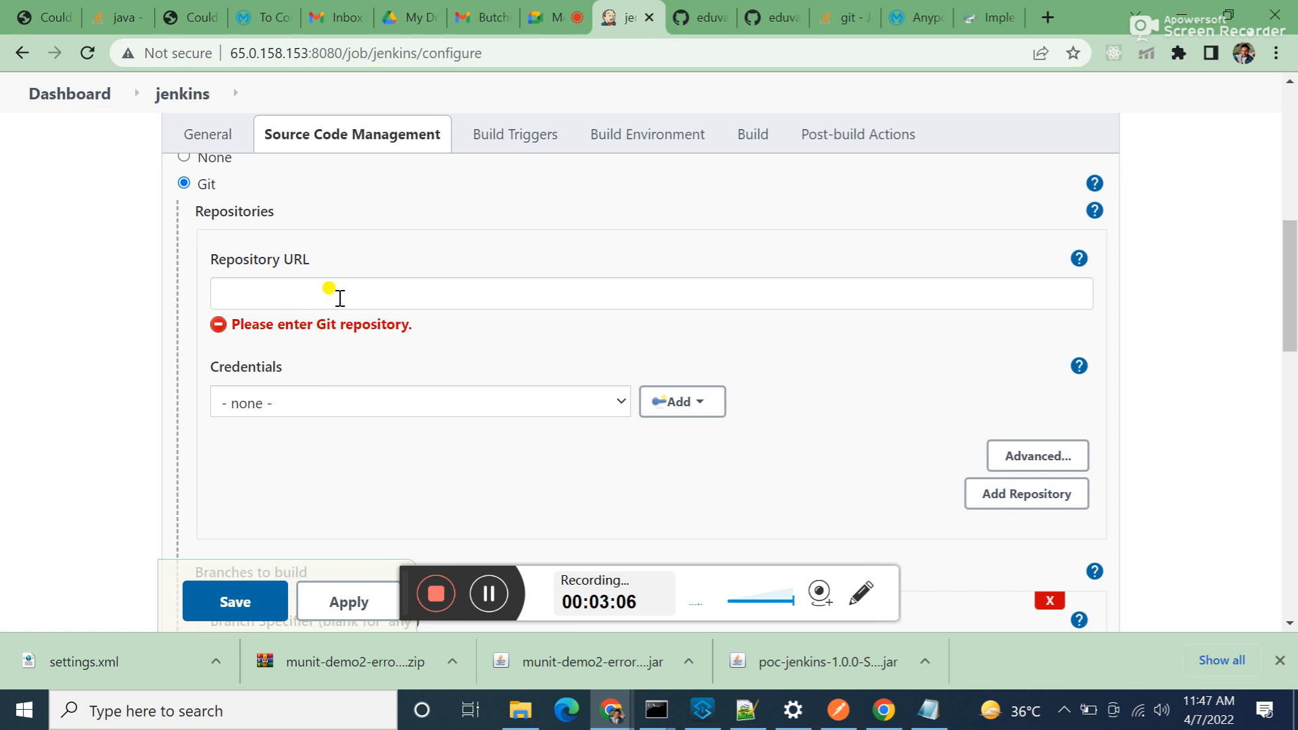
# - Copy the HTTPS clone URL of the eduvanz-mulesoft repository from GitHub and enter it as the job's Repository URL
pyautogui.click(339, 297)
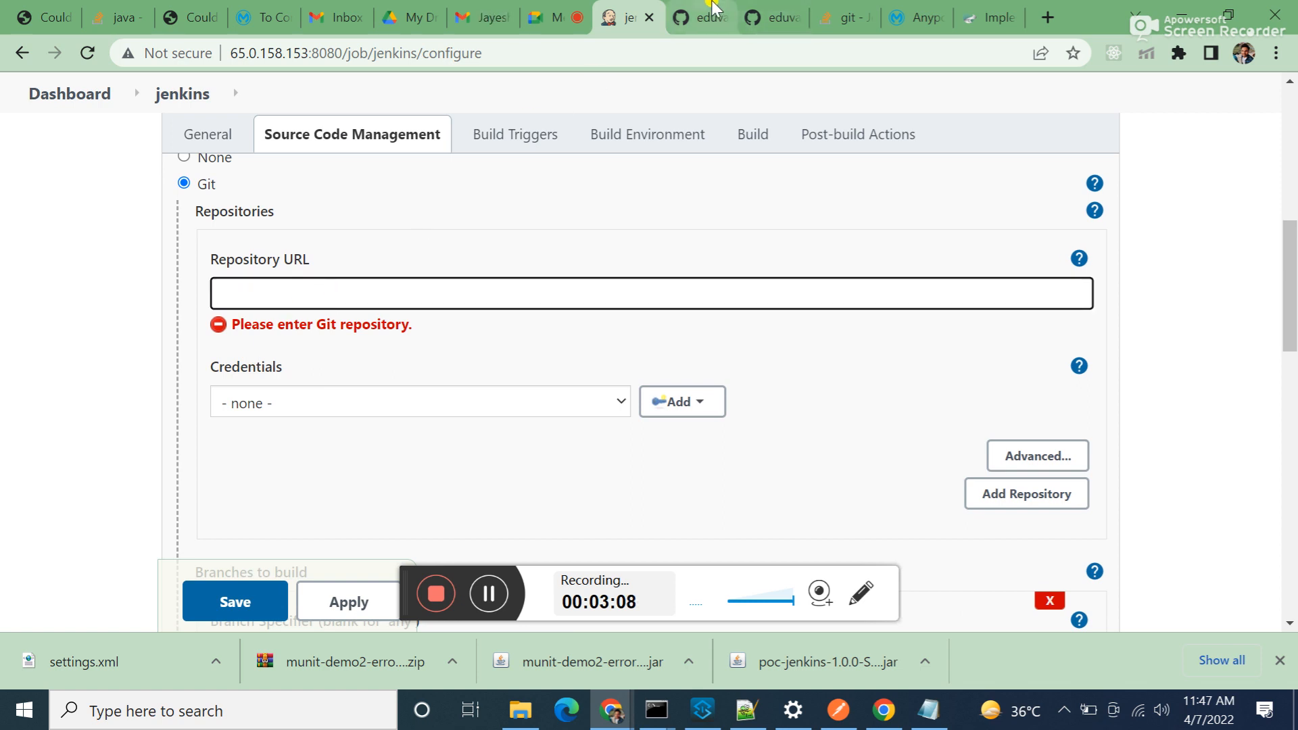
pyautogui.click(701, 15)
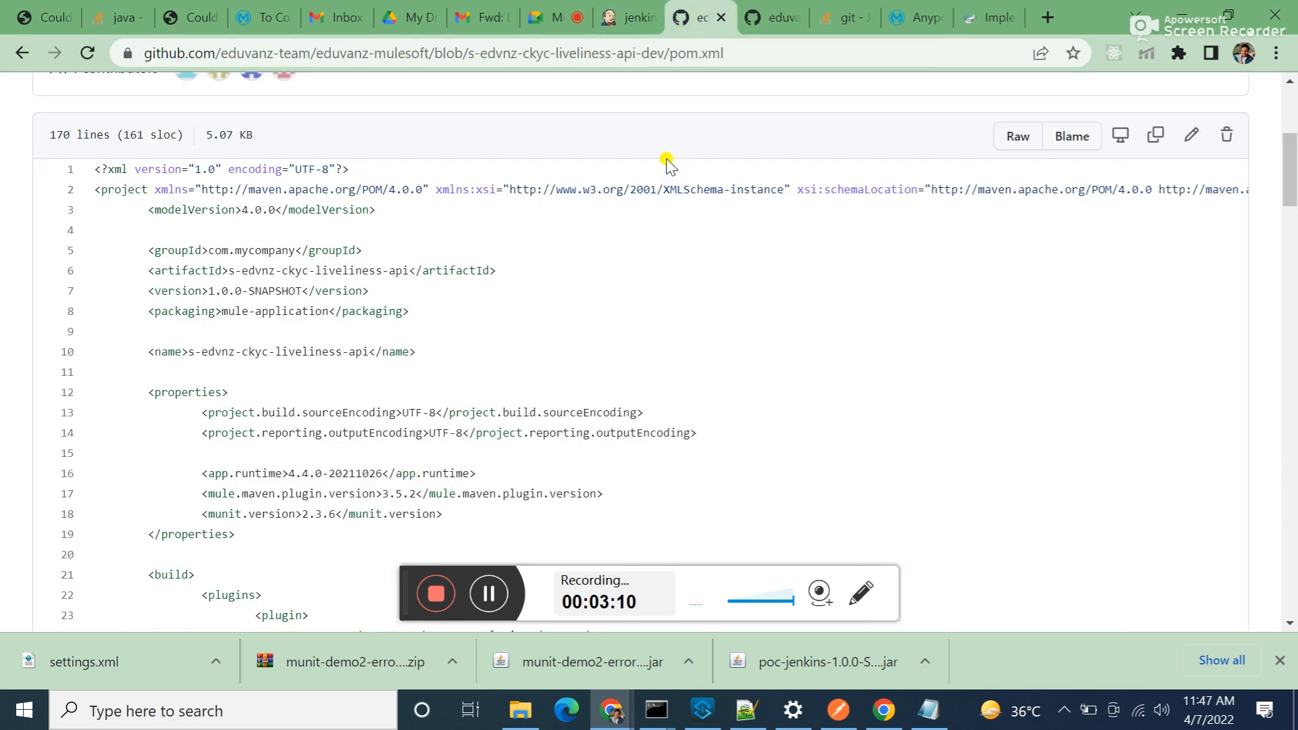
pyautogui.scroll(5, 659, 169)
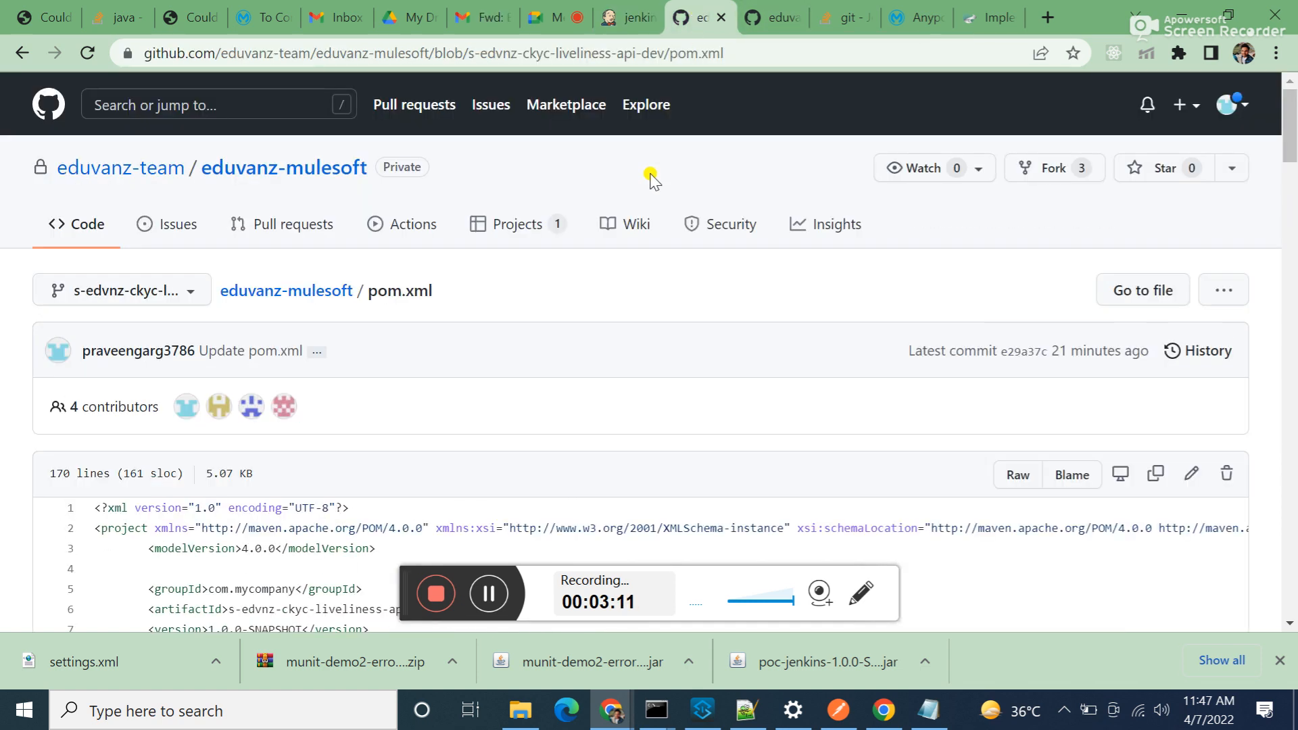
pyautogui.click(246, 293)
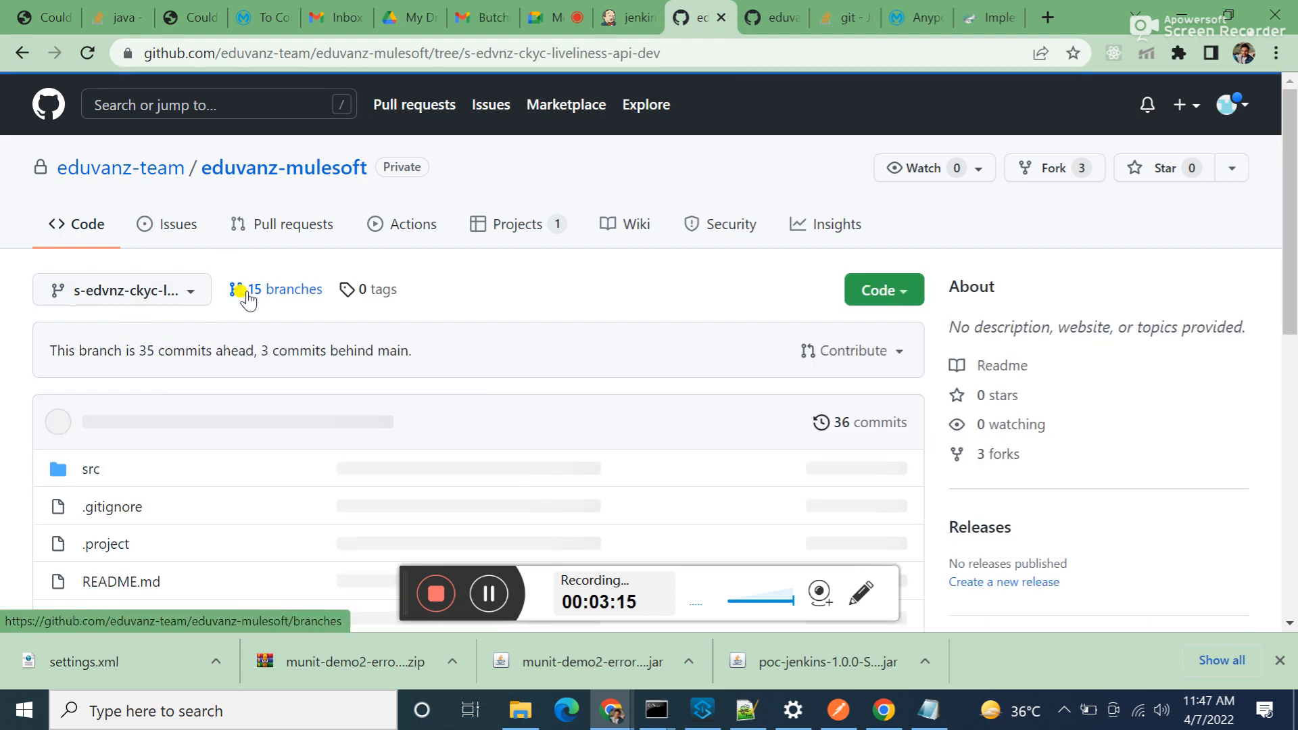
pyautogui.click(886, 372)
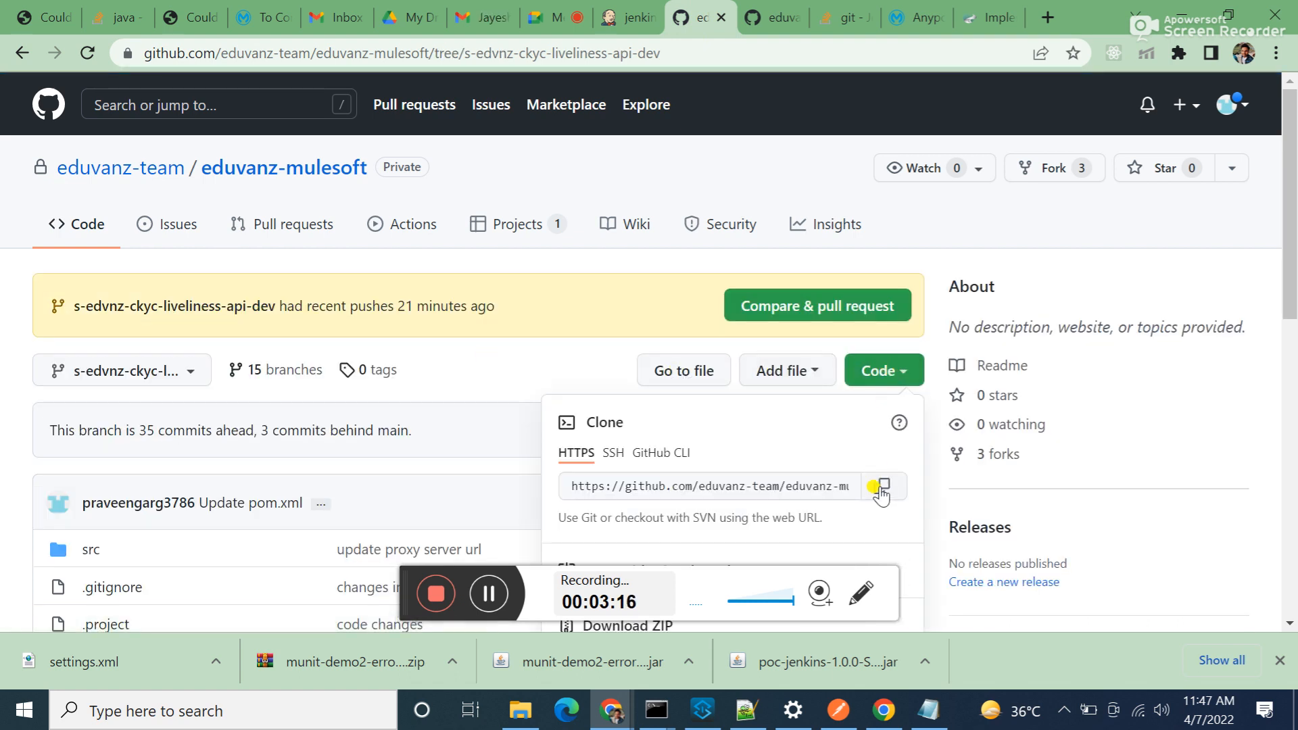
pyautogui.click(881, 487)
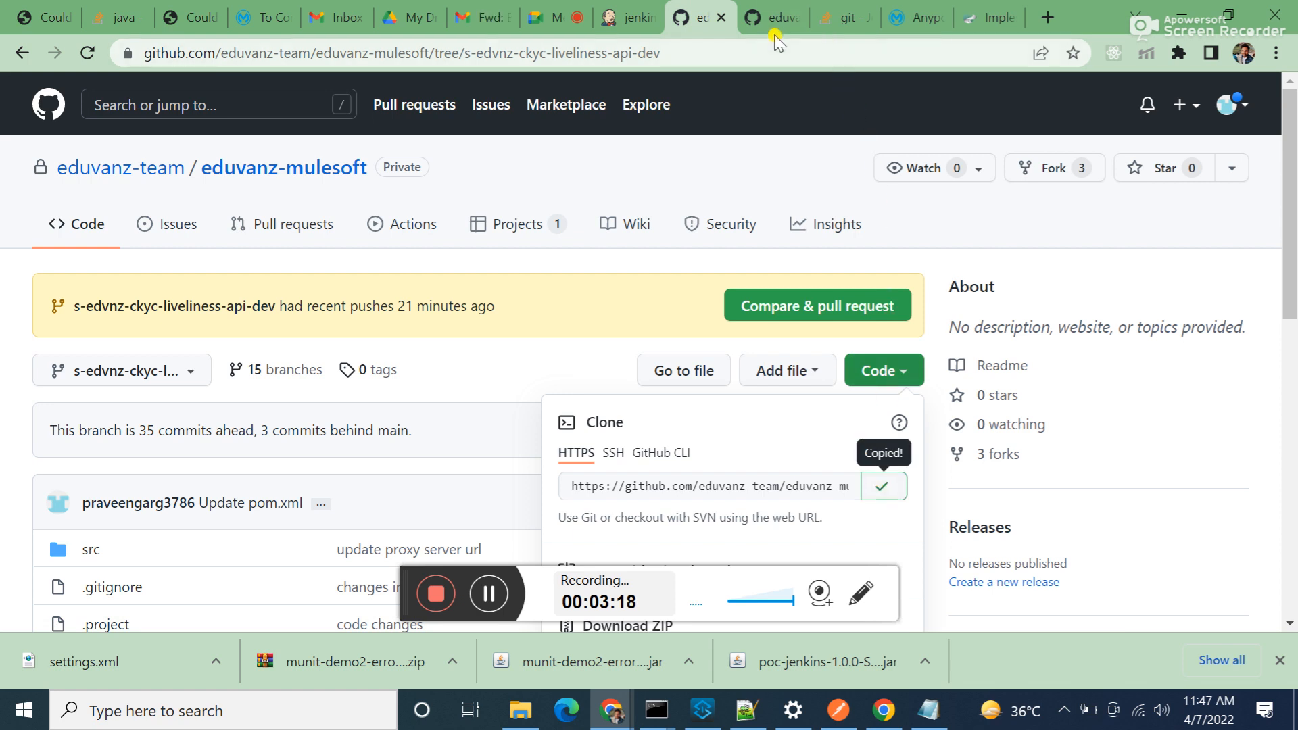
pyautogui.click(629, 17)
pyautogui.hotkey('ctrl', 'v')
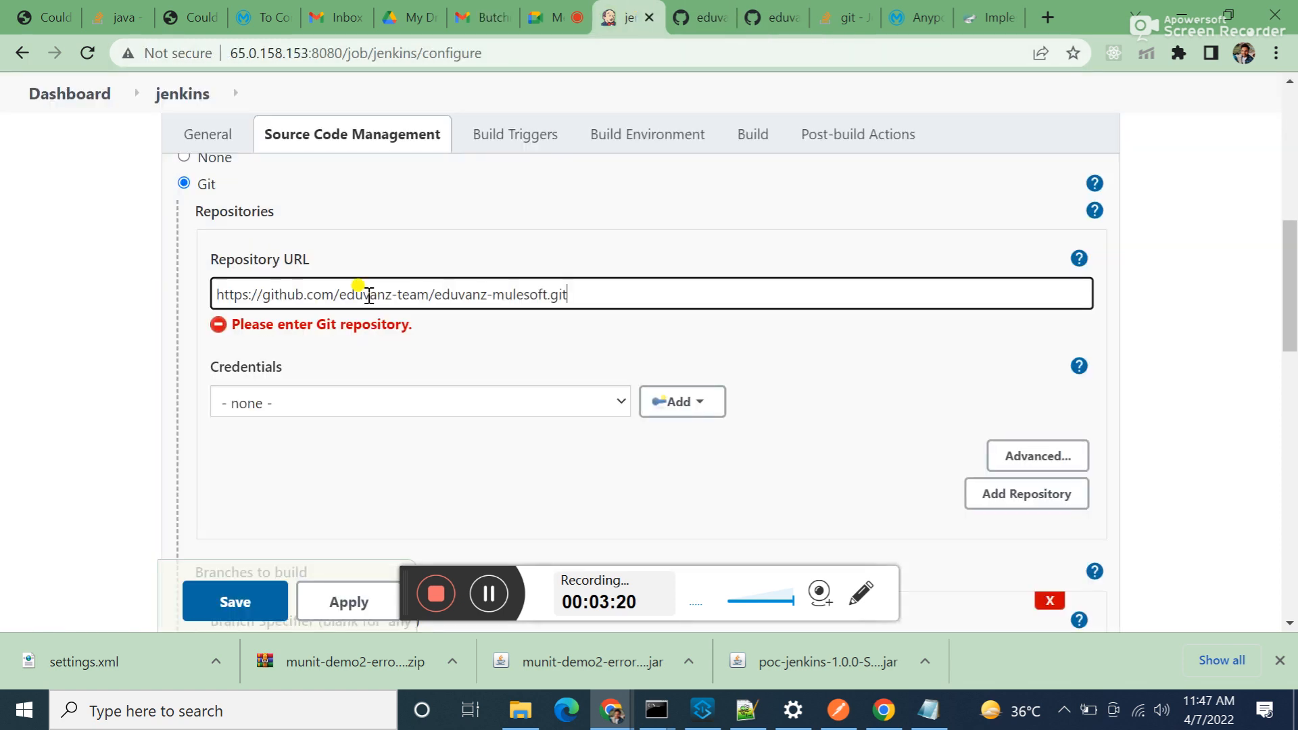
# - Start a new Jenkins "Username with password" credential for the repository and enter the account's e-mail as the username
pyautogui.click(678, 402)
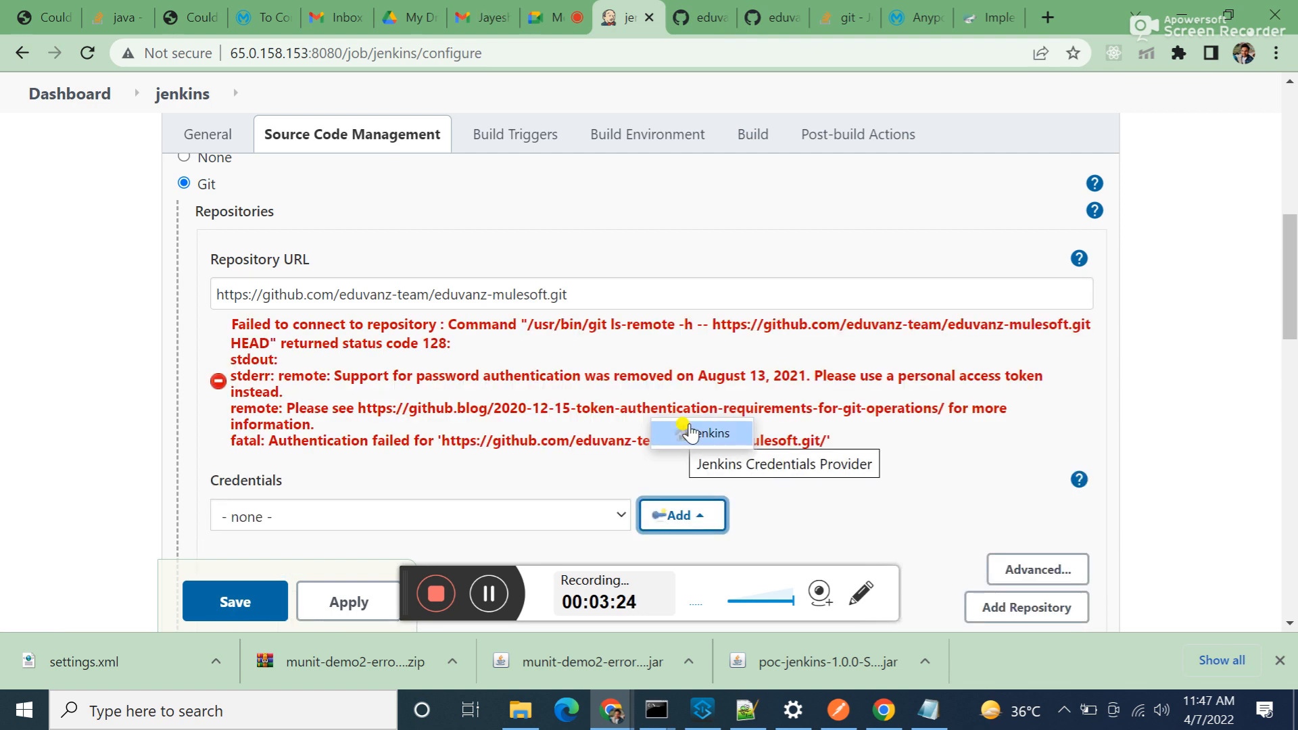
pyautogui.click(690, 432)
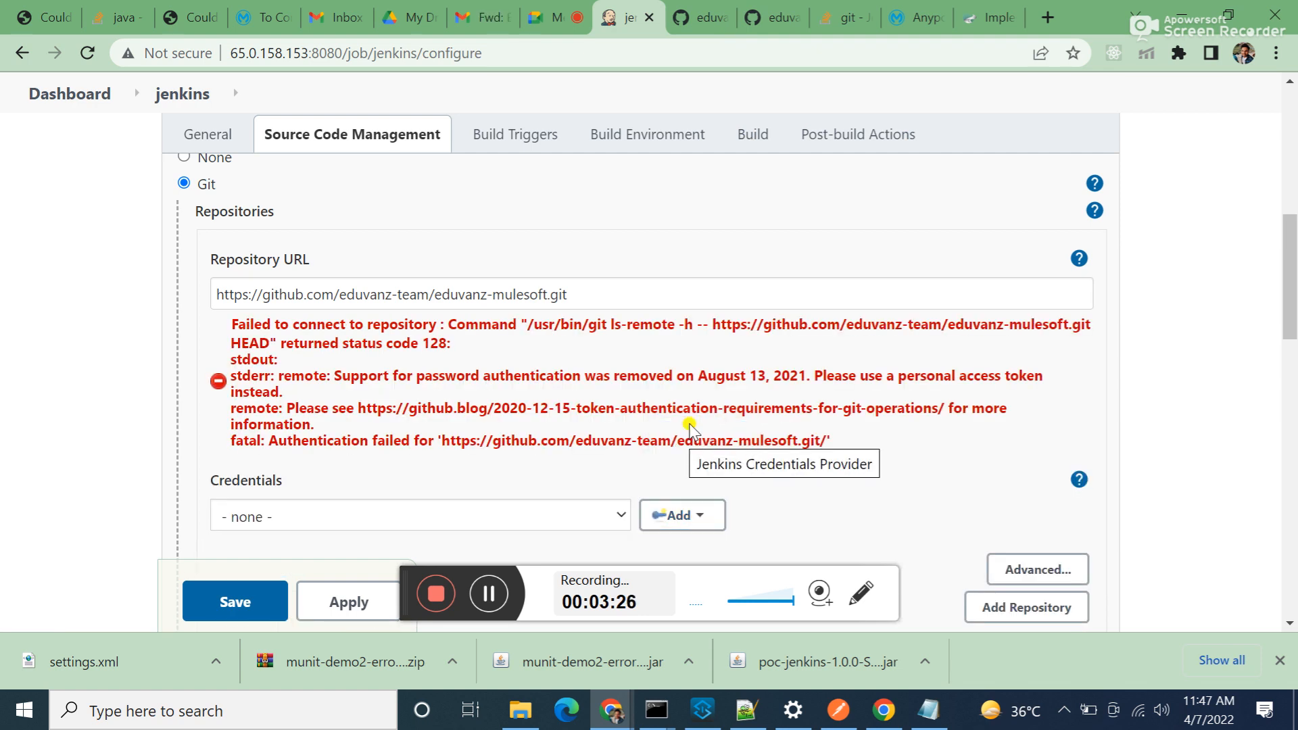
pyautogui.scroll(-2, 689, 428)
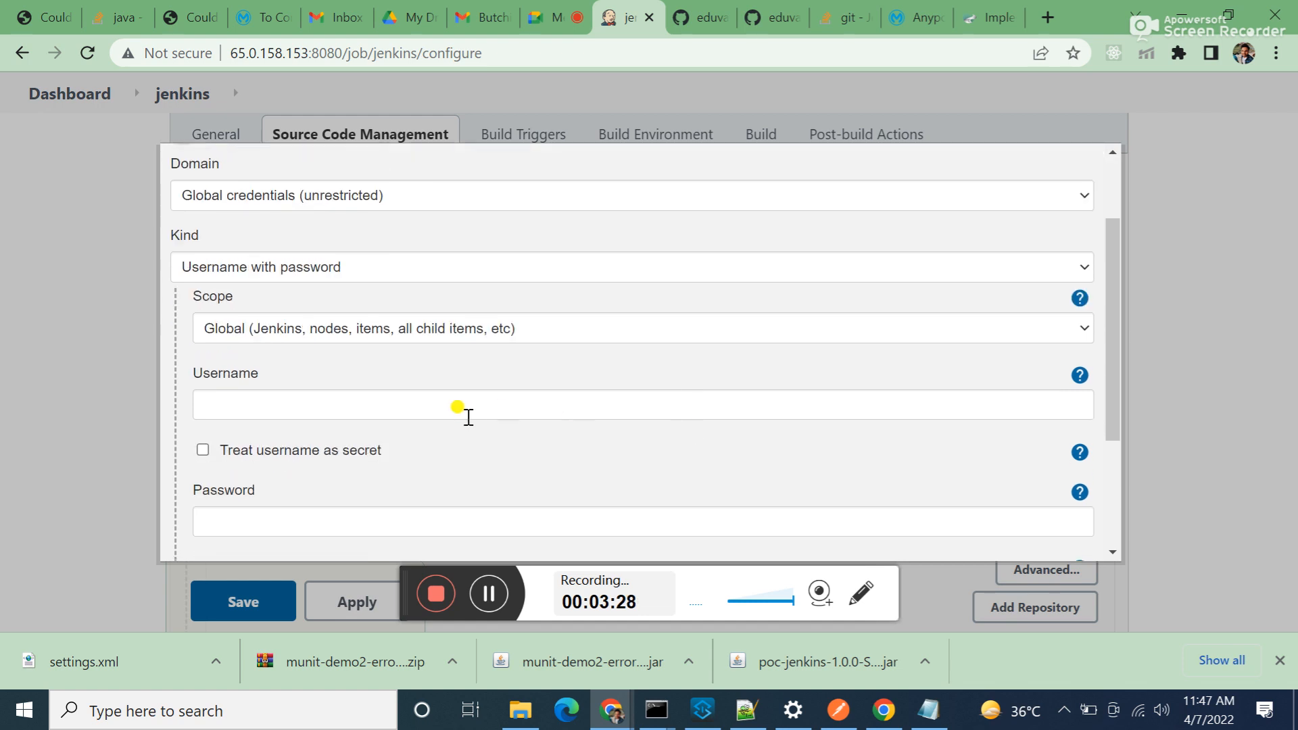
pyautogui.click(459, 408)
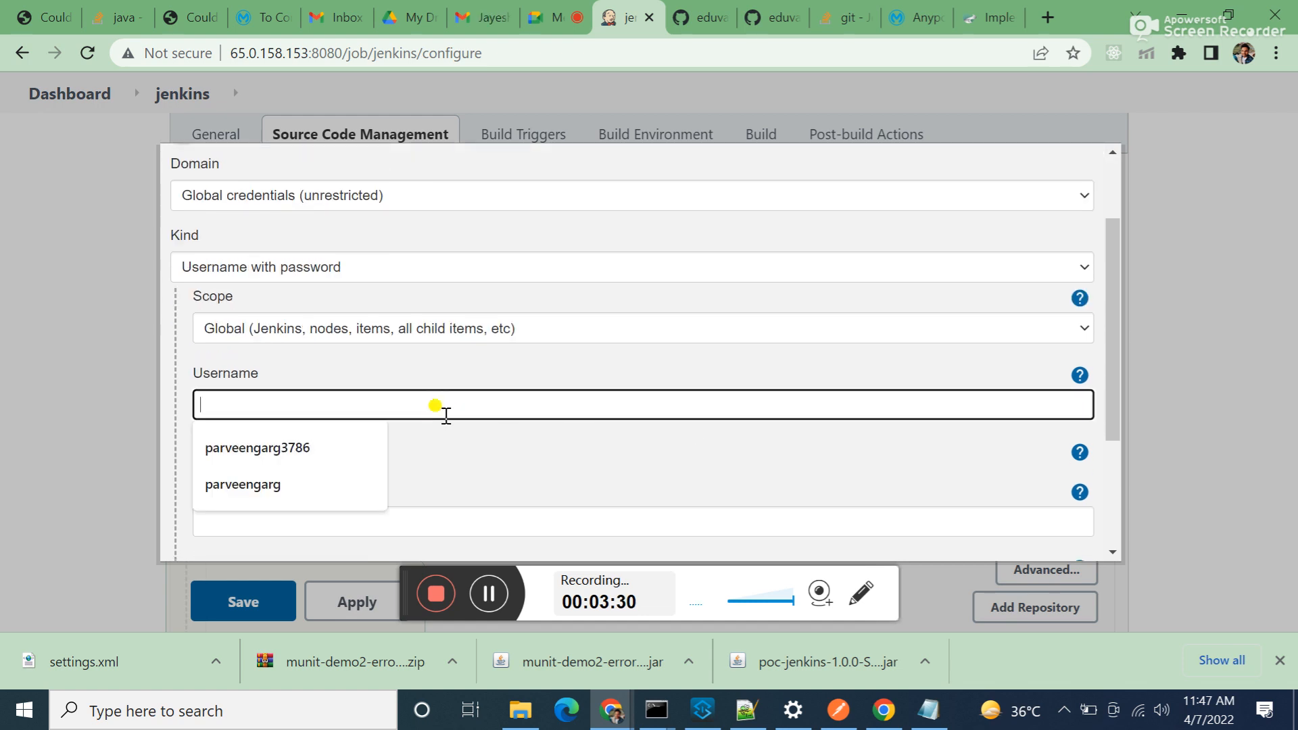
pyautogui.write('r')
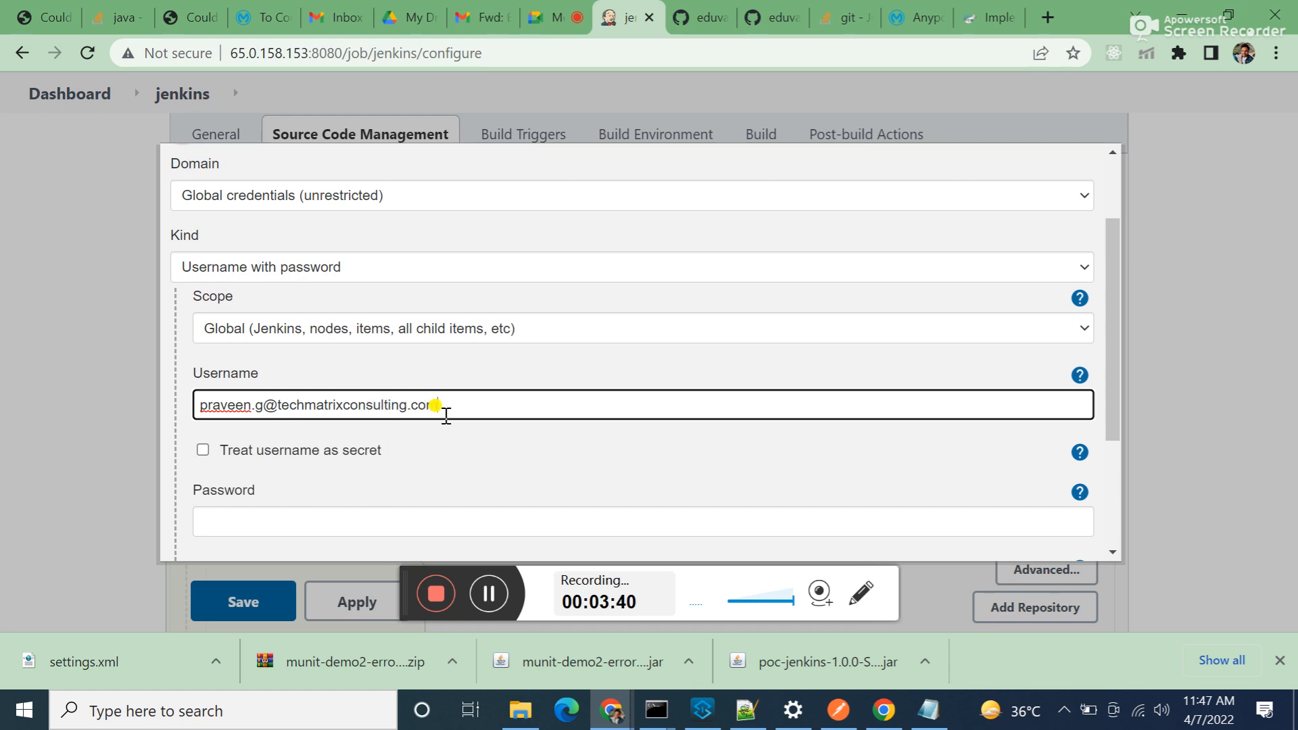
pyautogui.click(291, 509)
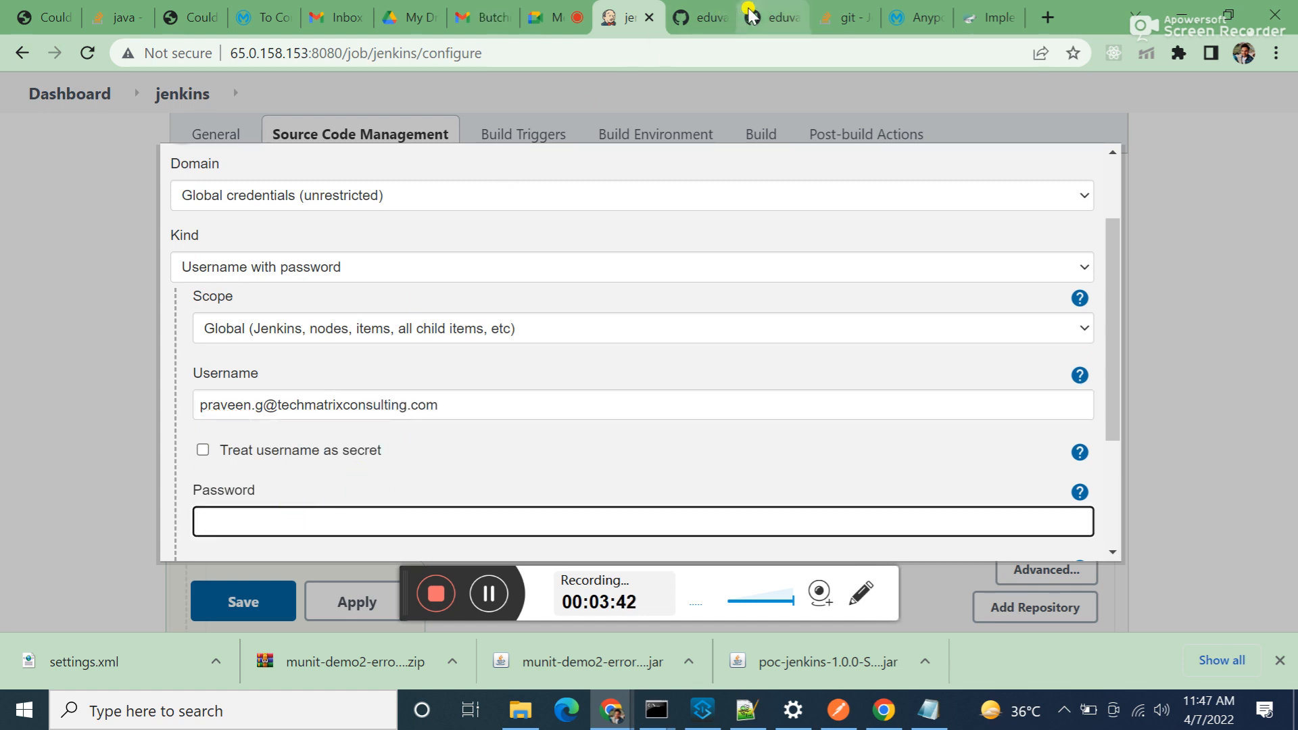
# - Switch to GitHub and open the personal access tokens page in the account's developer settings
pyautogui.click(701, 15)
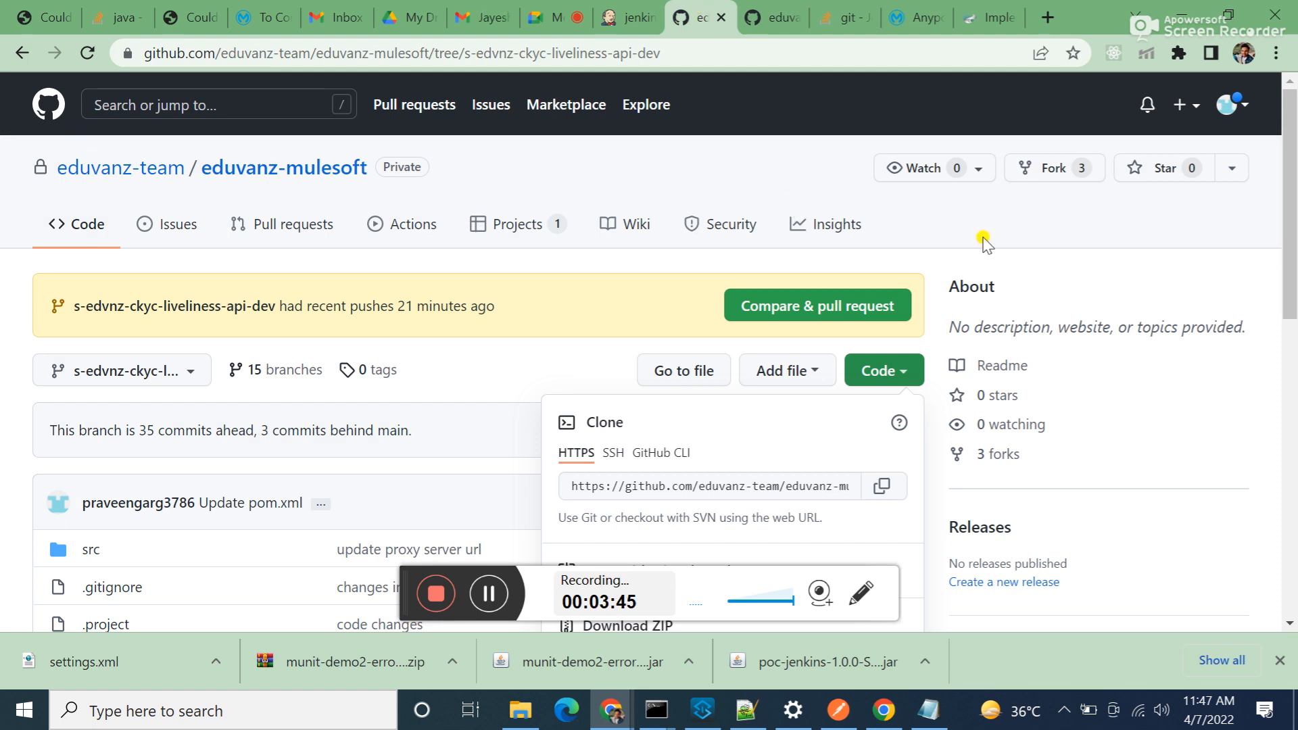
pyautogui.click(1231, 112)
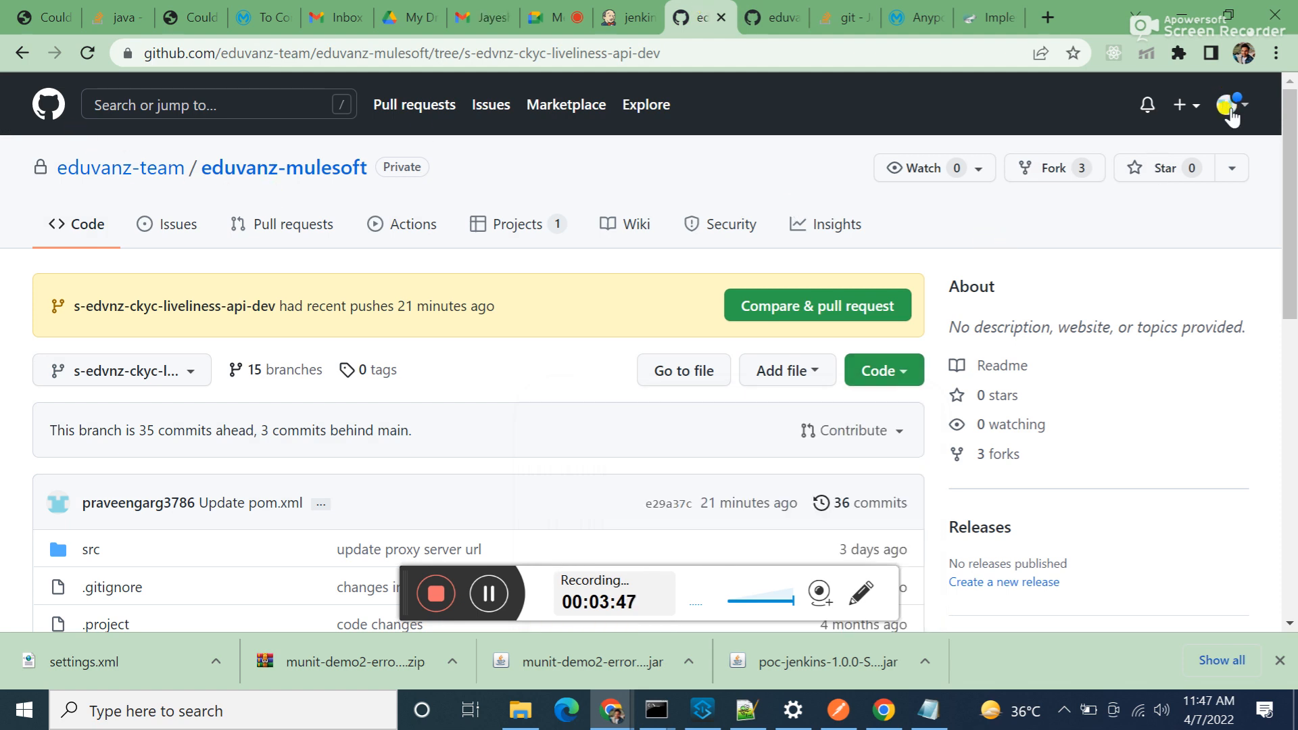
pyautogui.click(1237, 112)
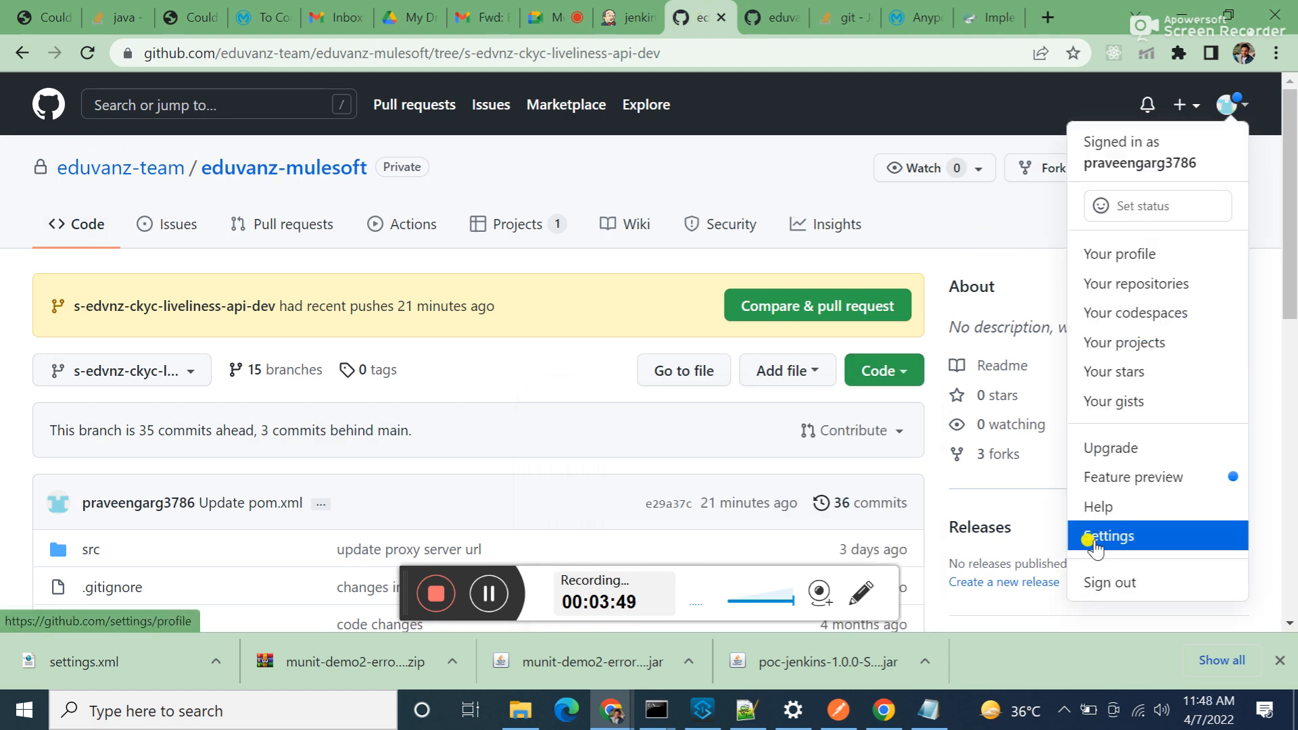
pyautogui.click(1094, 539)
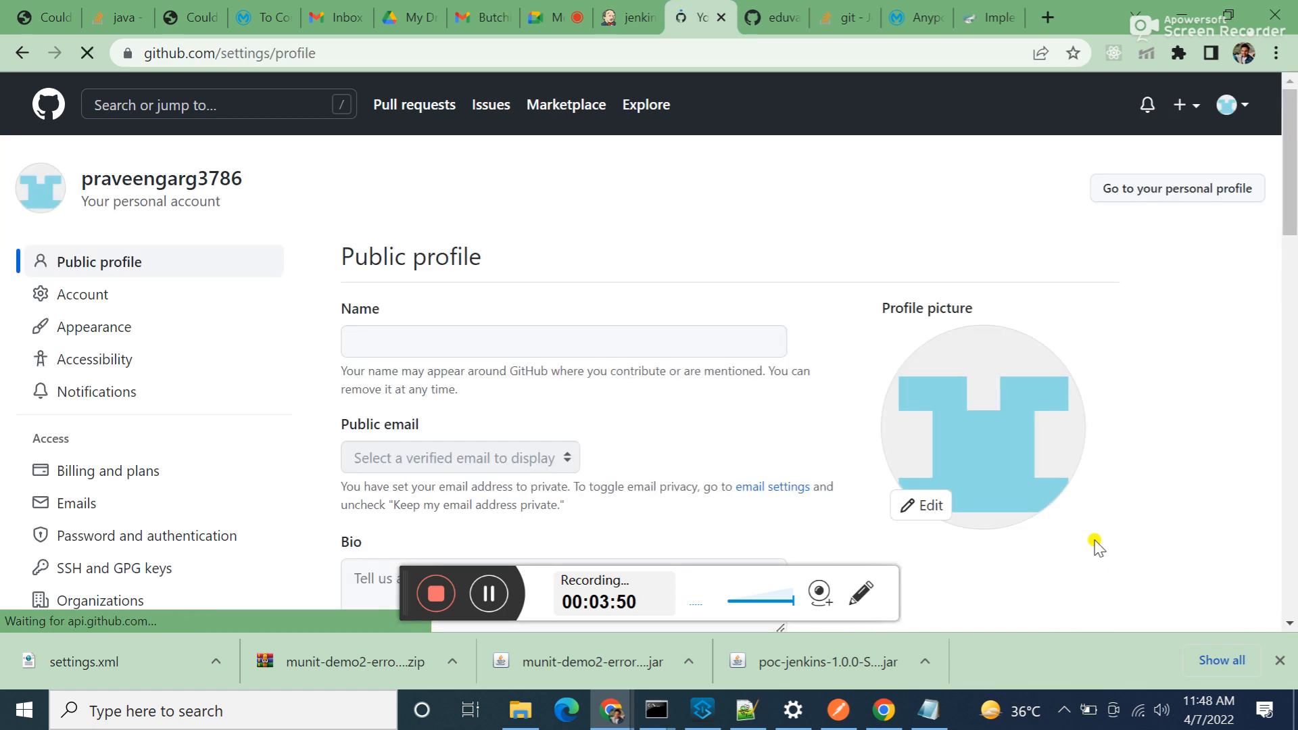
pyautogui.scroll(-4, 601, 432)
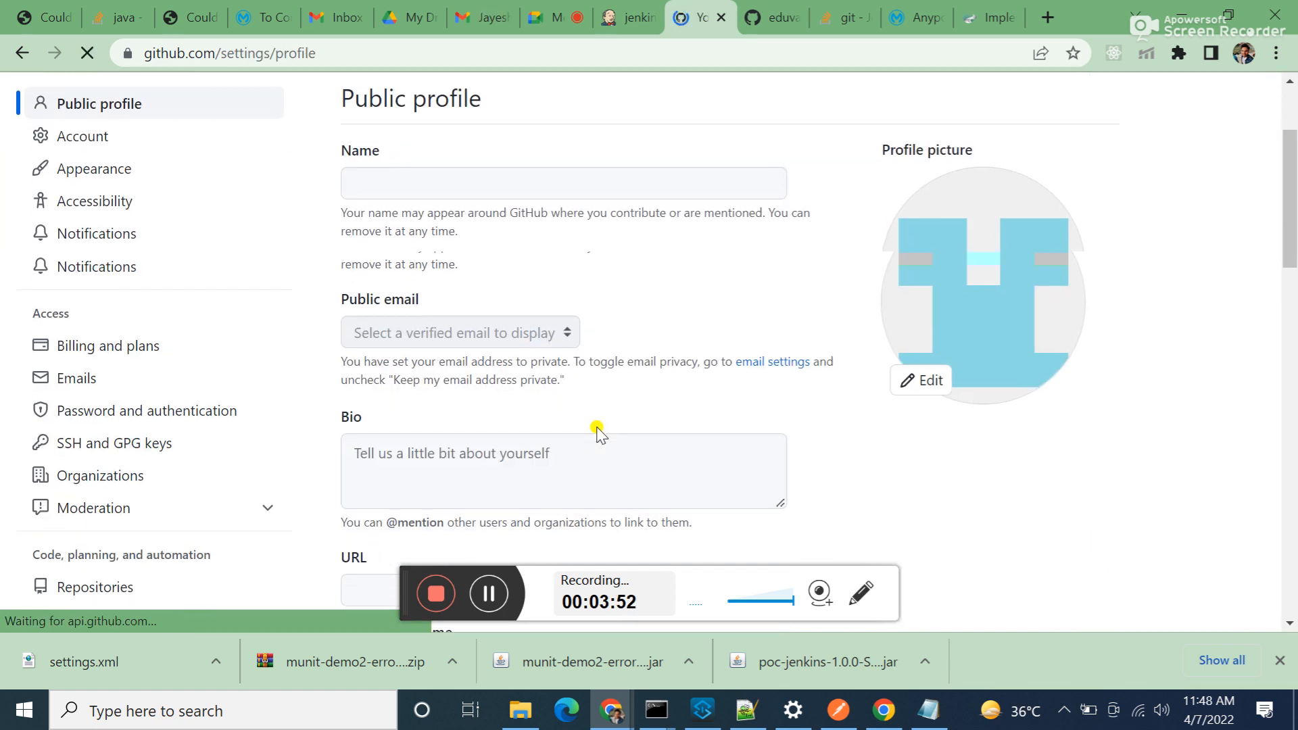
pyautogui.scroll(-5, 600, 433)
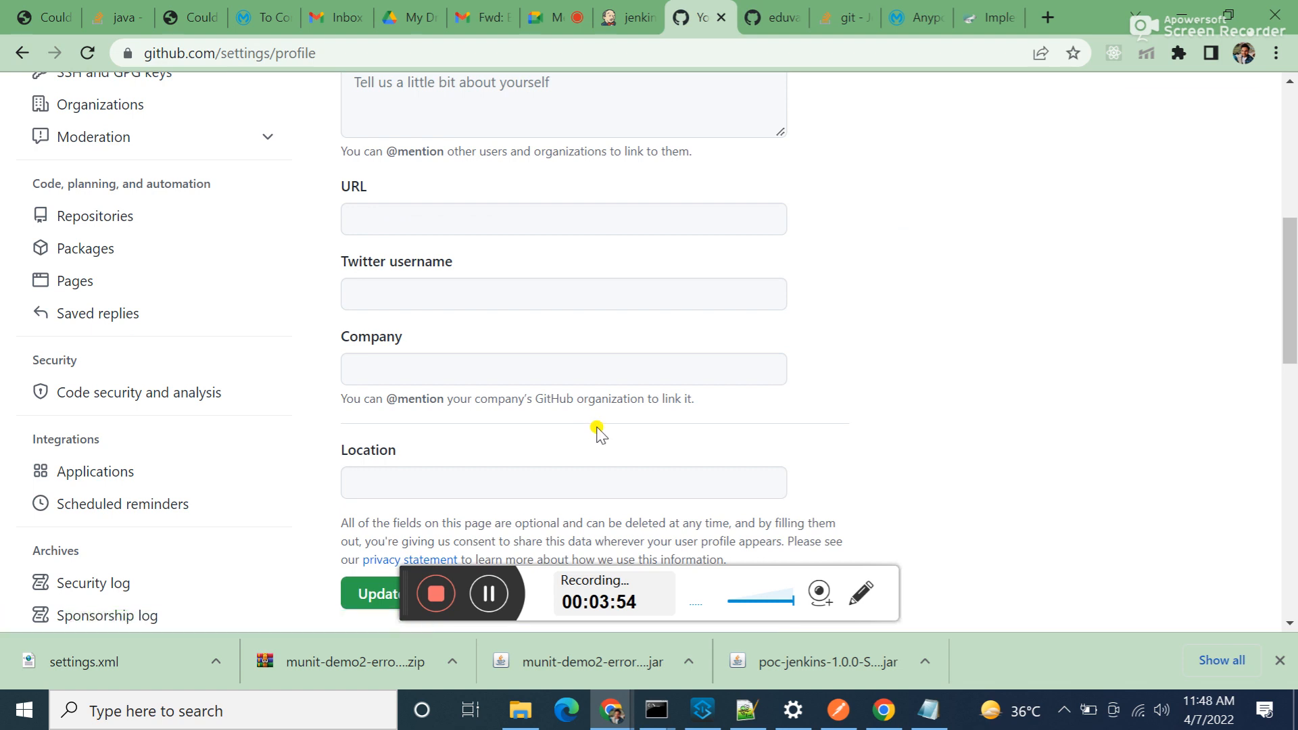
pyautogui.scroll(-3, 600, 433)
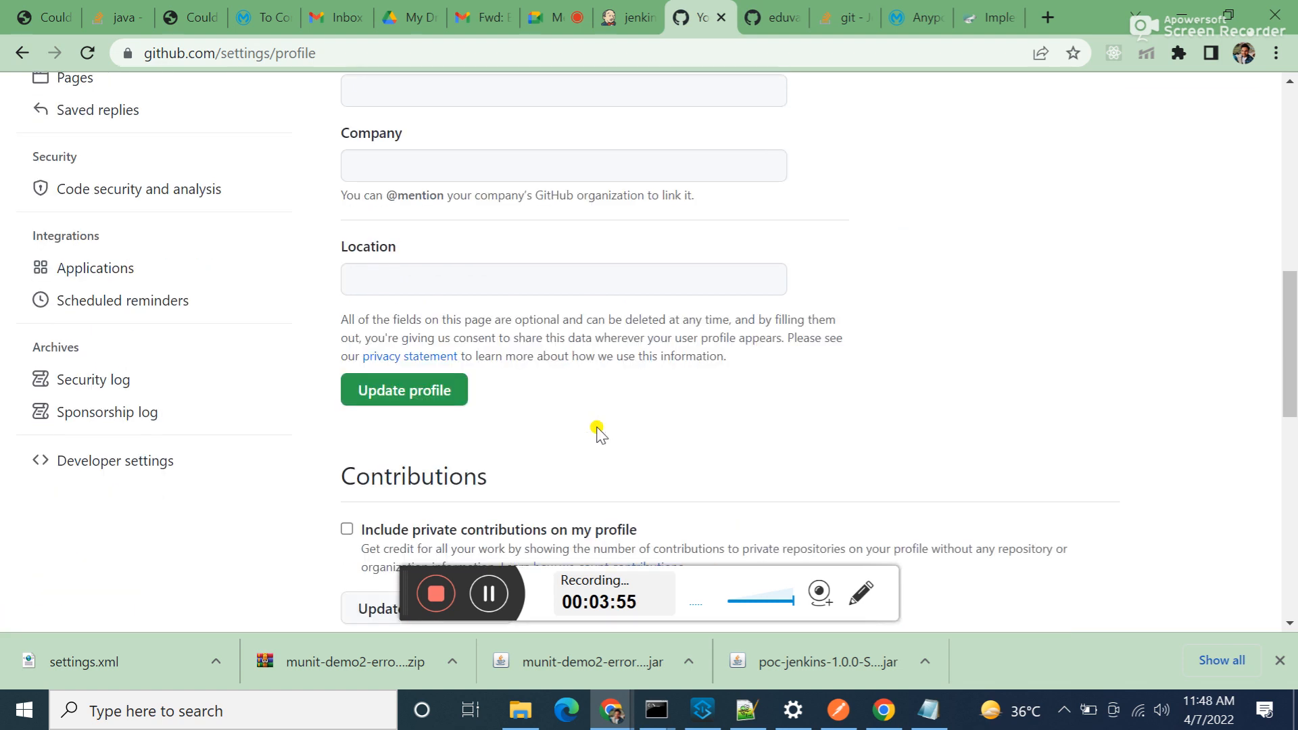
pyautogui.click(92, 465)
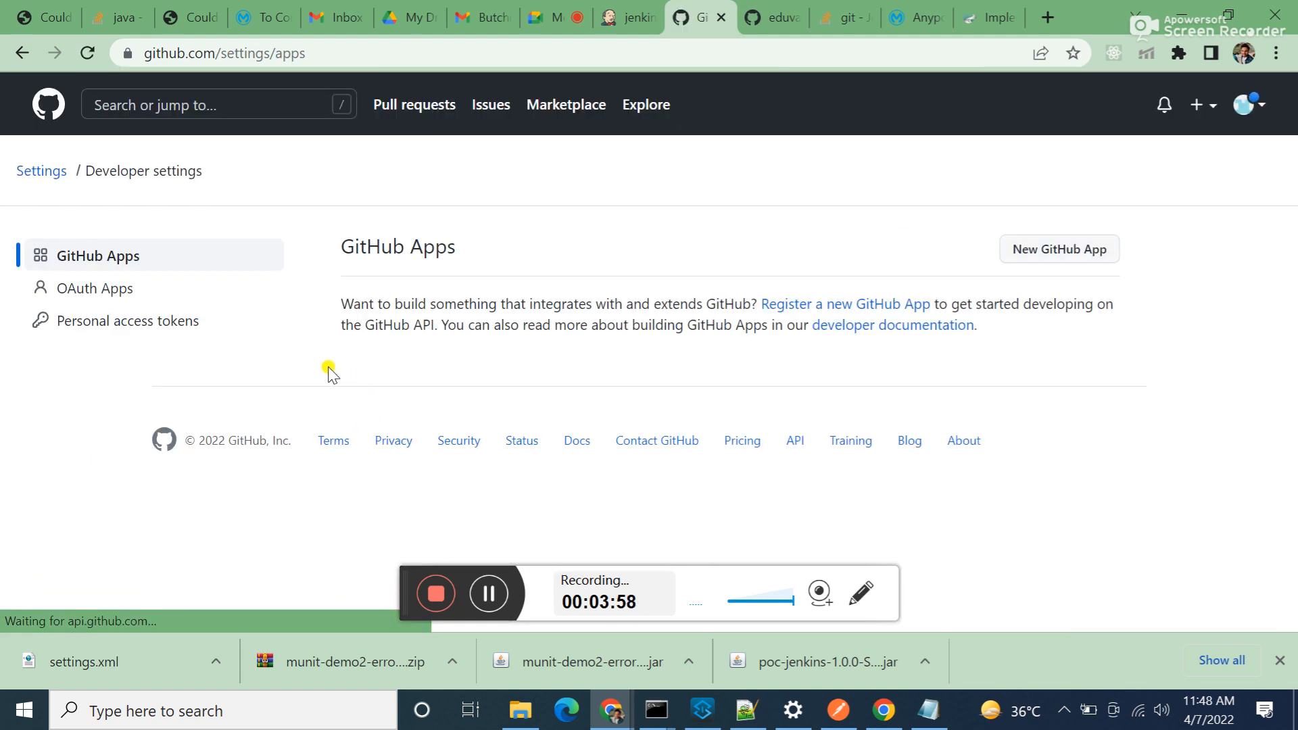
pyautogui.click(137, 323)
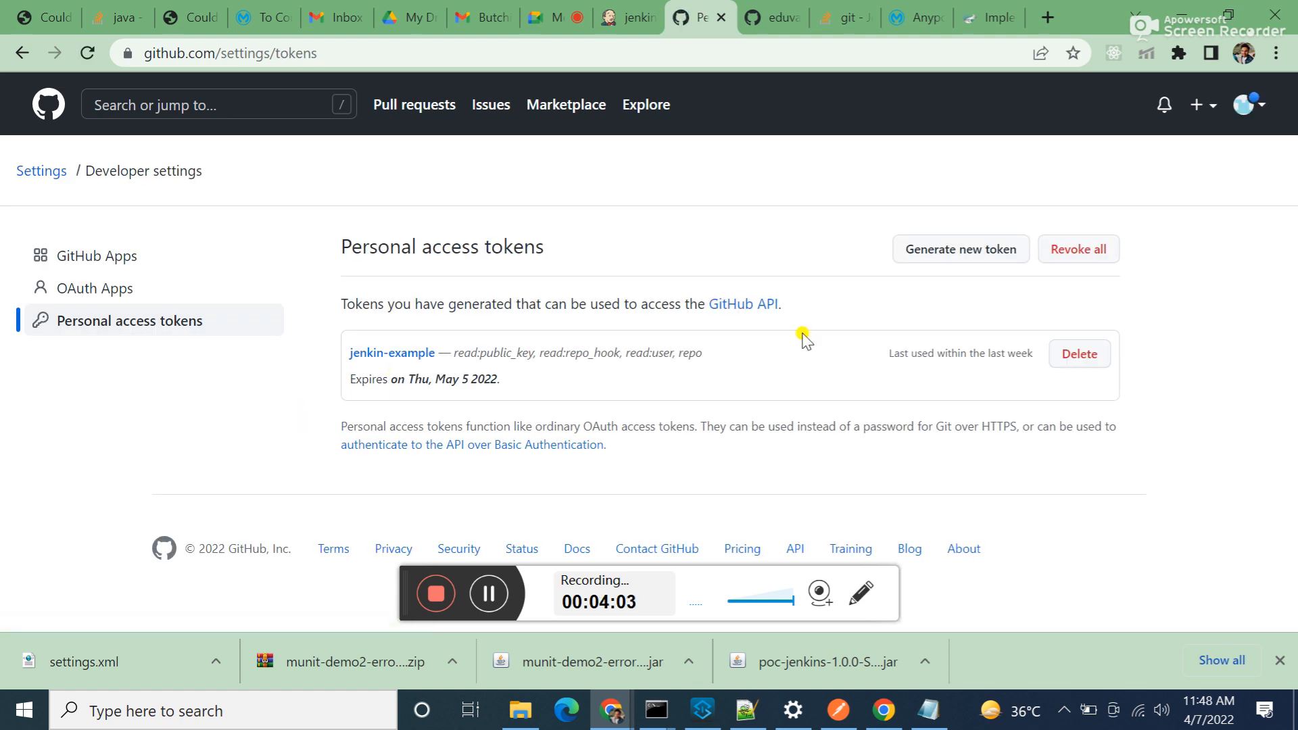
# - Try to generate a new personal access token using the account password, try to open the jenkin-example token, and return to the token list
pyautogui.click(960, 253)
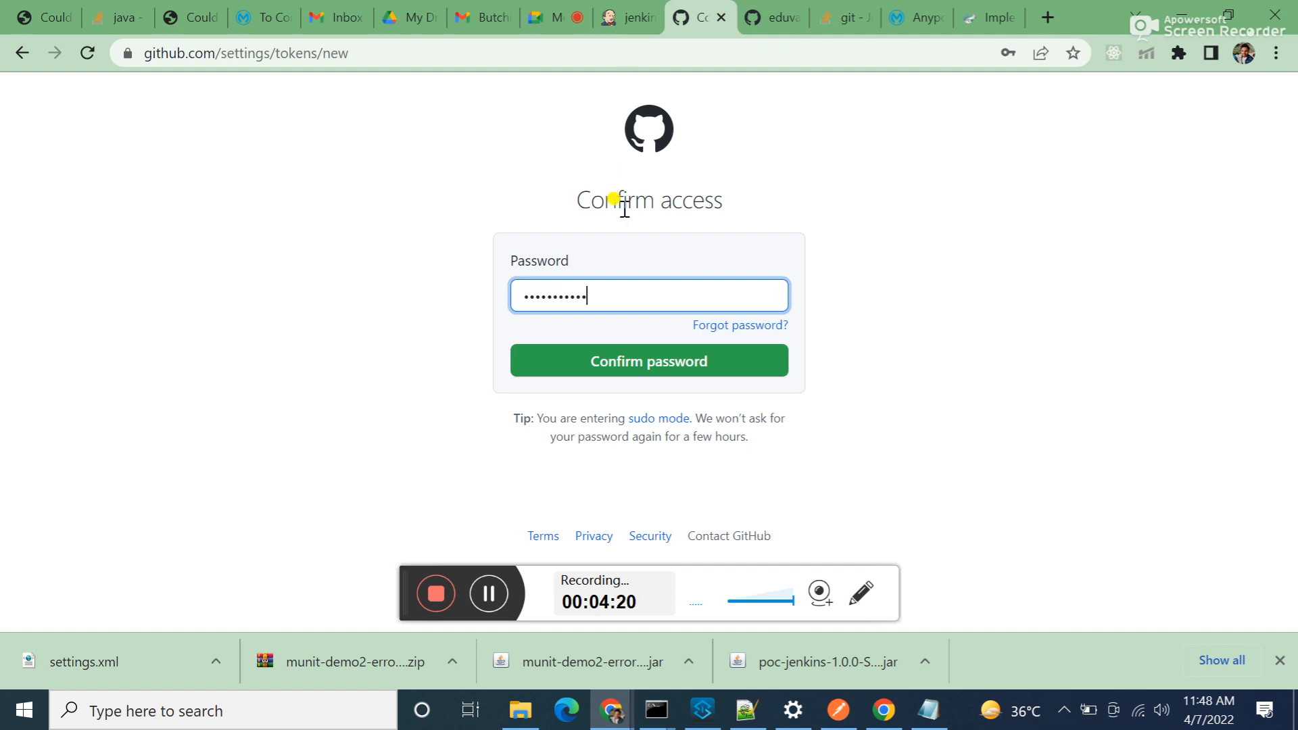
pyautogui.press('Return')
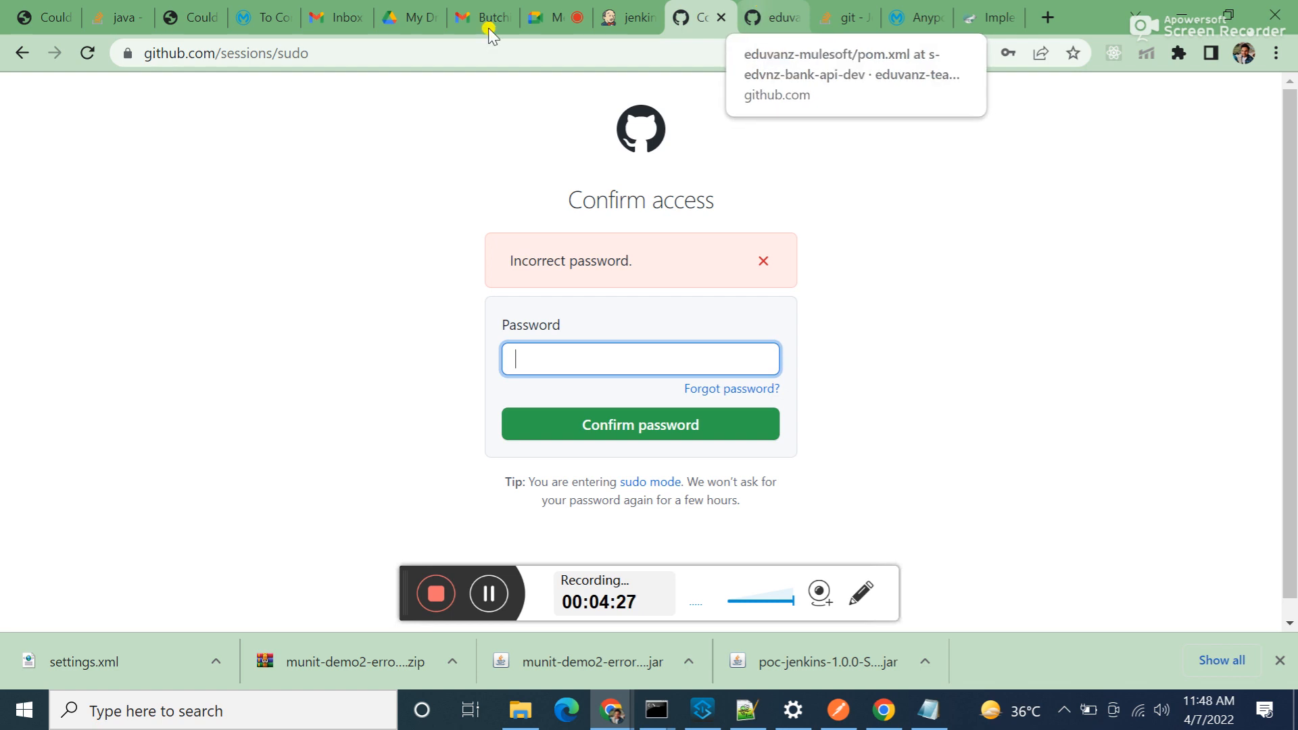
pyautogui.click(16, 56)
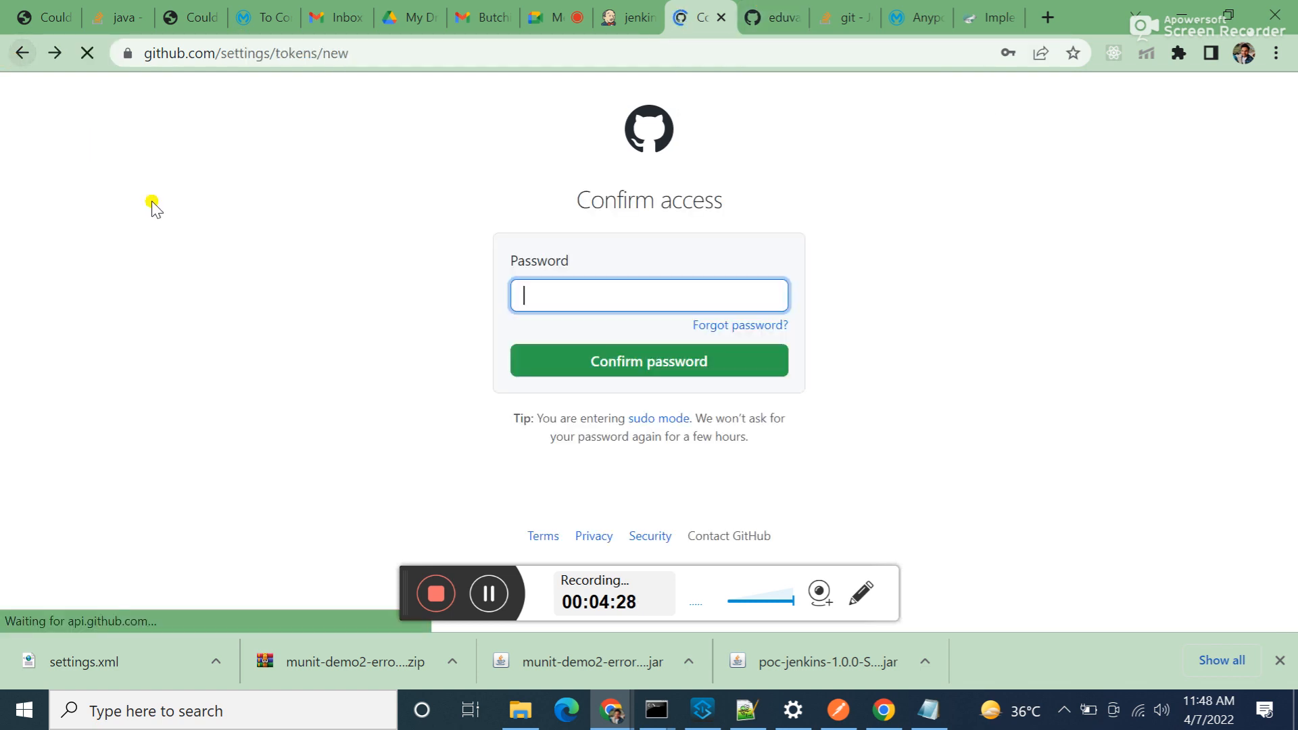
pyautogui.click(20, 58)
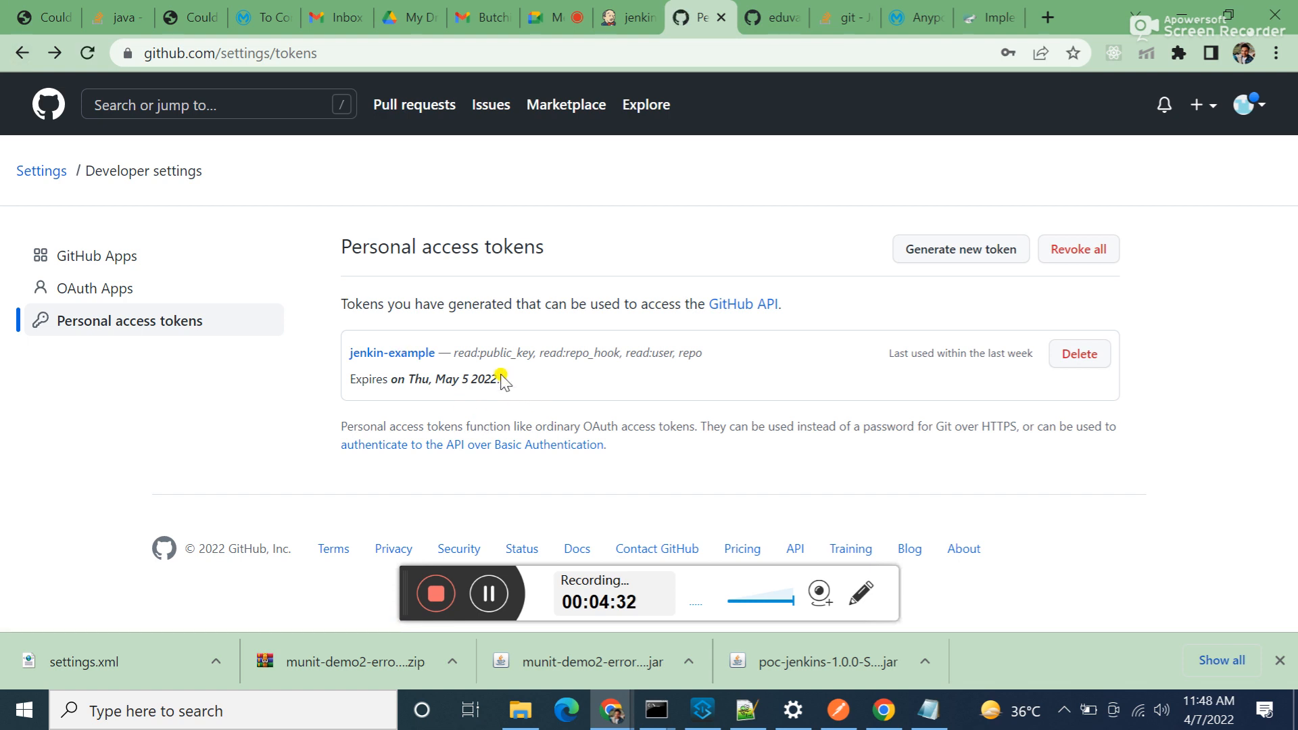
pyautogui.click(412, 353)
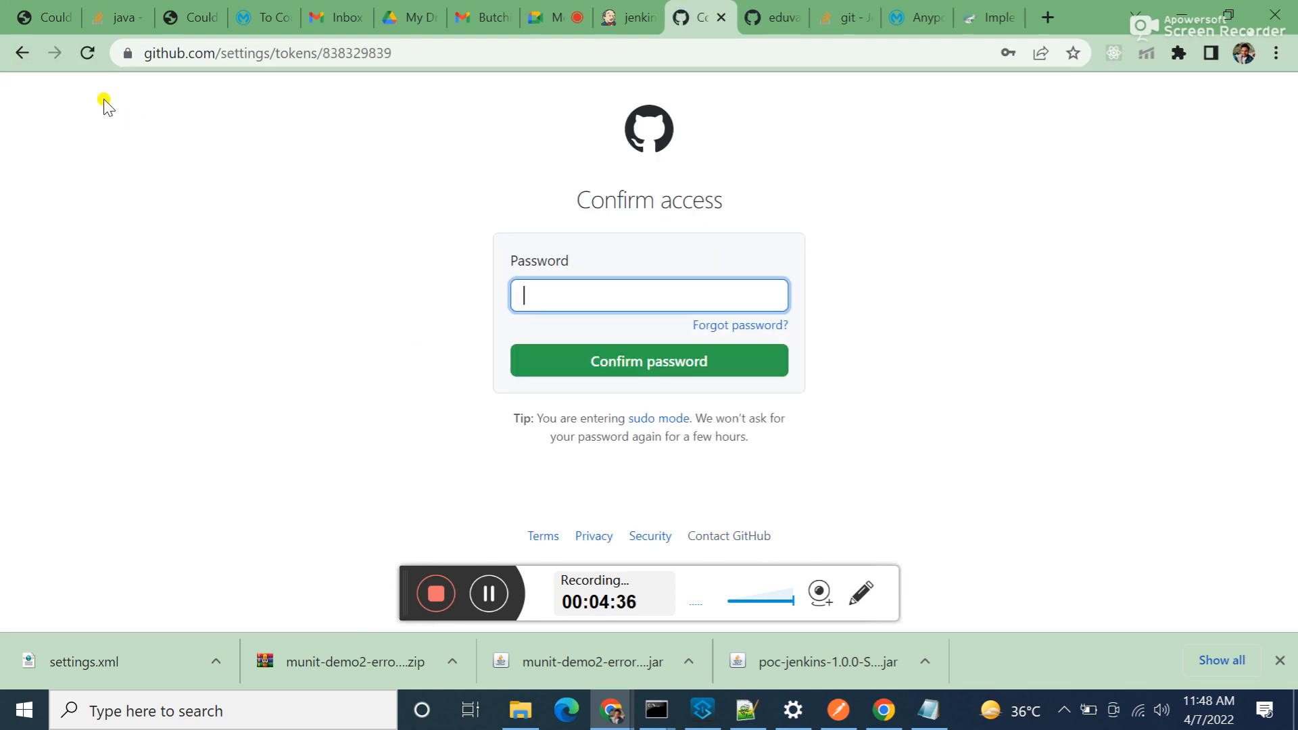
pyautogui.click(21, 54)
# - Return to the Jenkins job configuration and add the new credential with the ID and description left blank
pyautogui.click(631, 10)
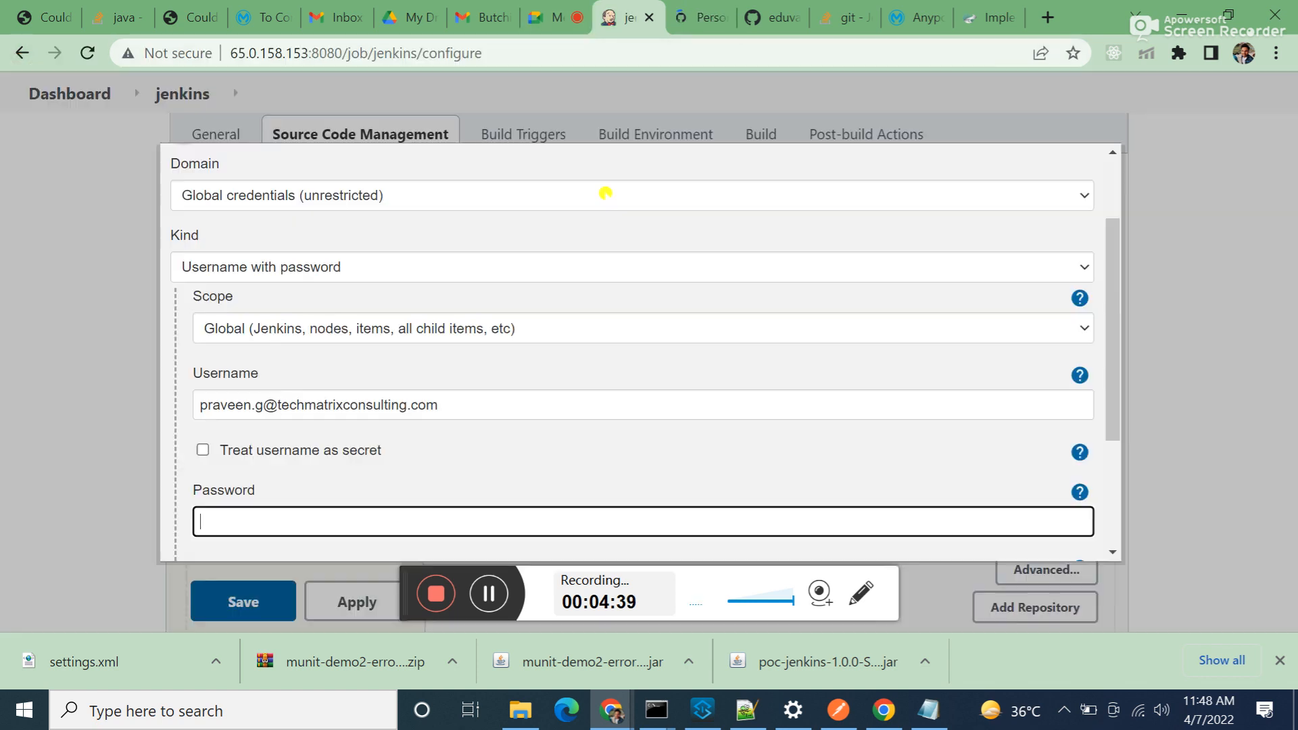
pyautogui.click(258, 518)
pyautogui.scroll(-3, 389, 468)
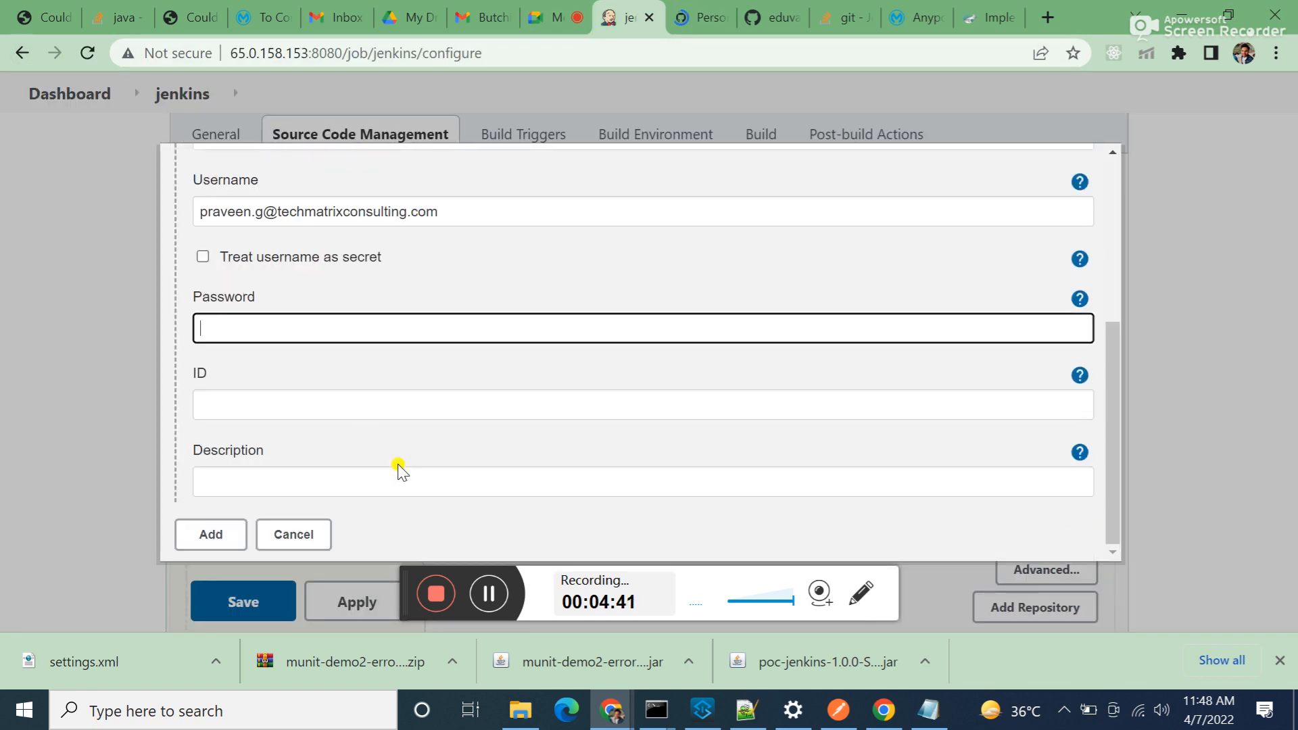
pyautogui.click(207, 543)
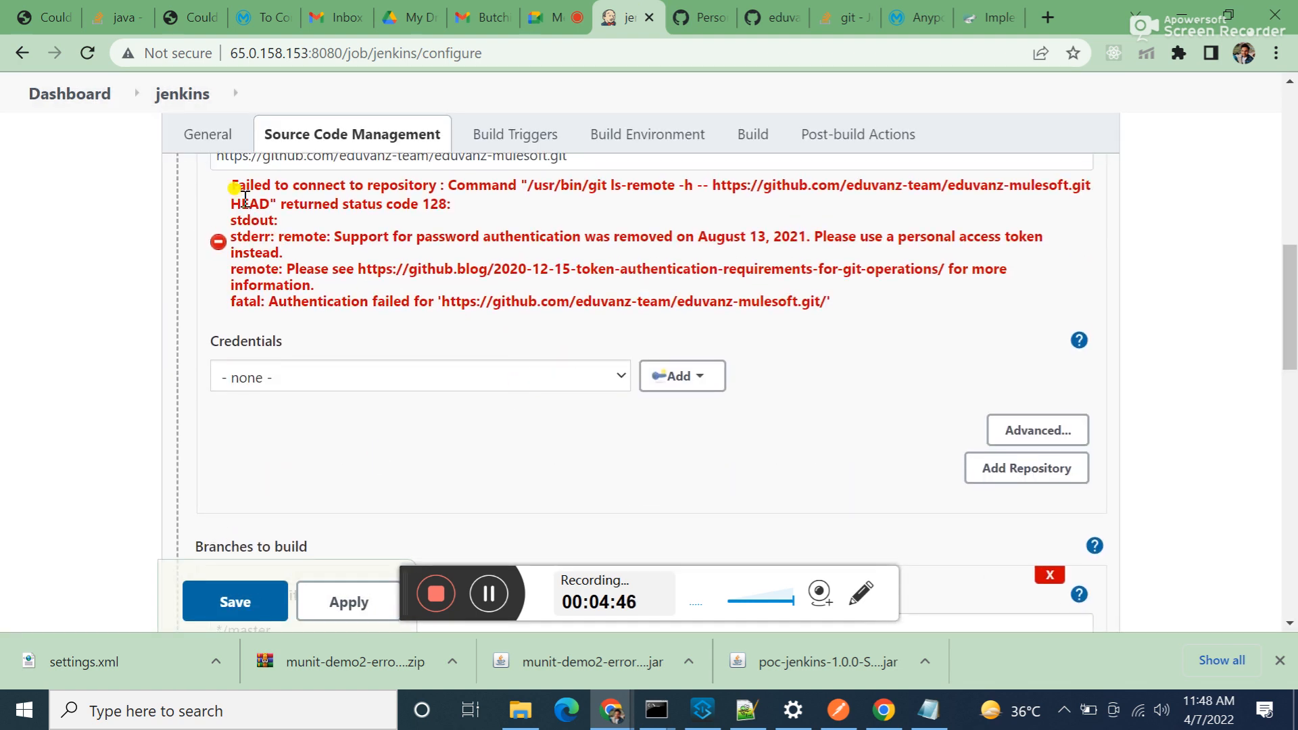
# - Replace master in the job's Branch Specifier with the s-edvnz-bank-api-dev branch name taken from the GitHub pom.xml page address
pyautogui.moveTo(223, 184); pyautogui.dragTo(854, 311)
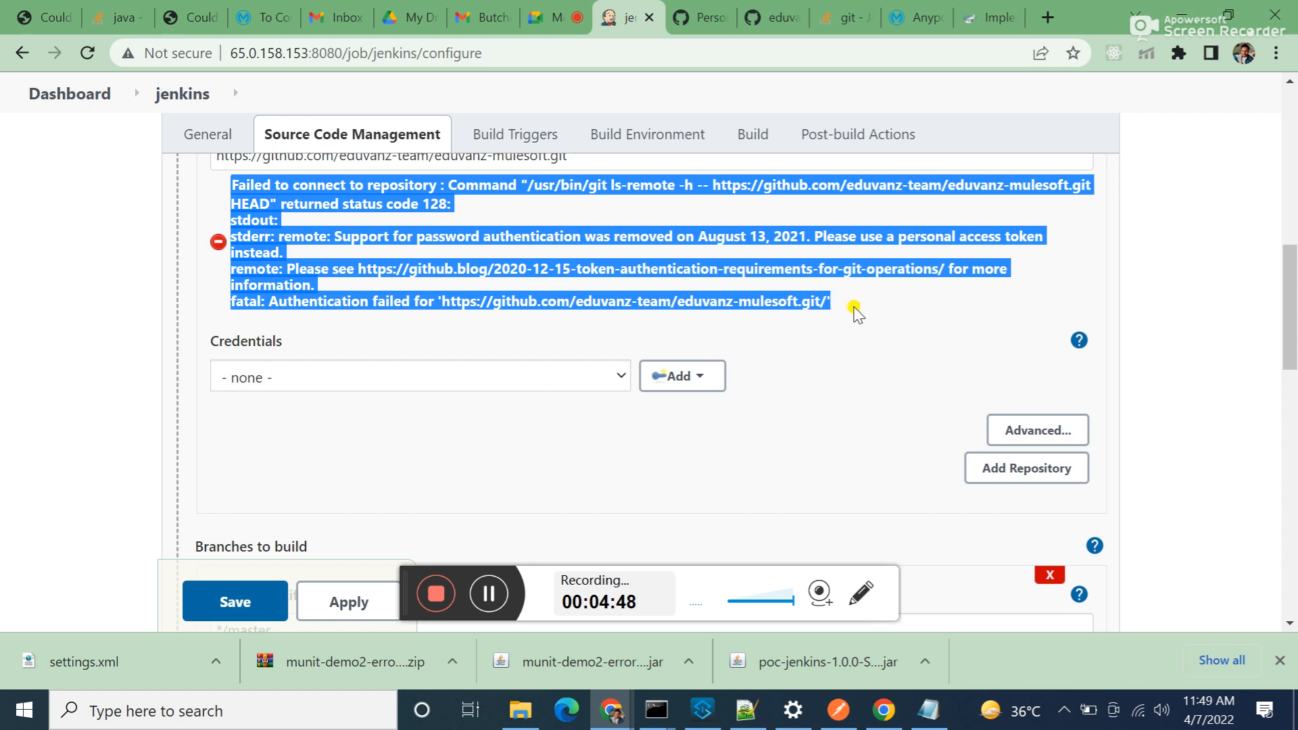
pyautogui.scroll(-8, 855, 311)
pyautogui.scroll(2, 855, 309)
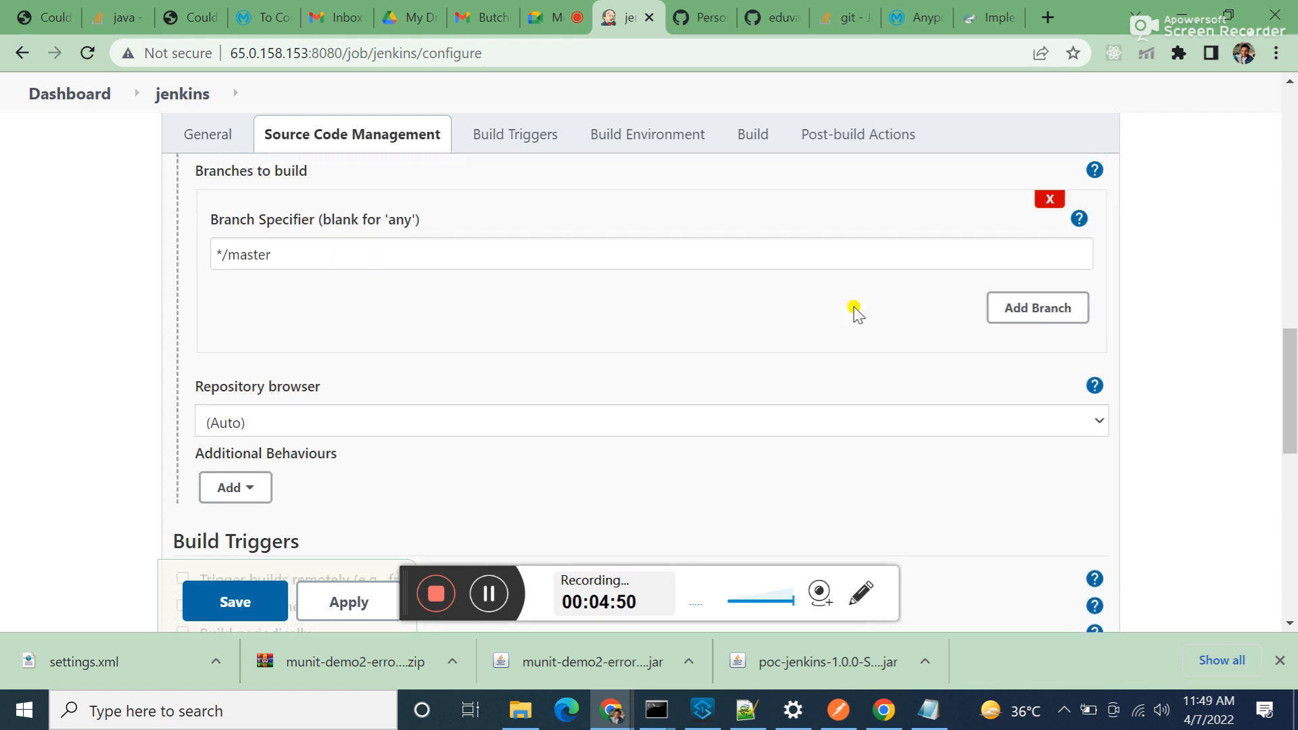
pyautogui.click(284, 279)
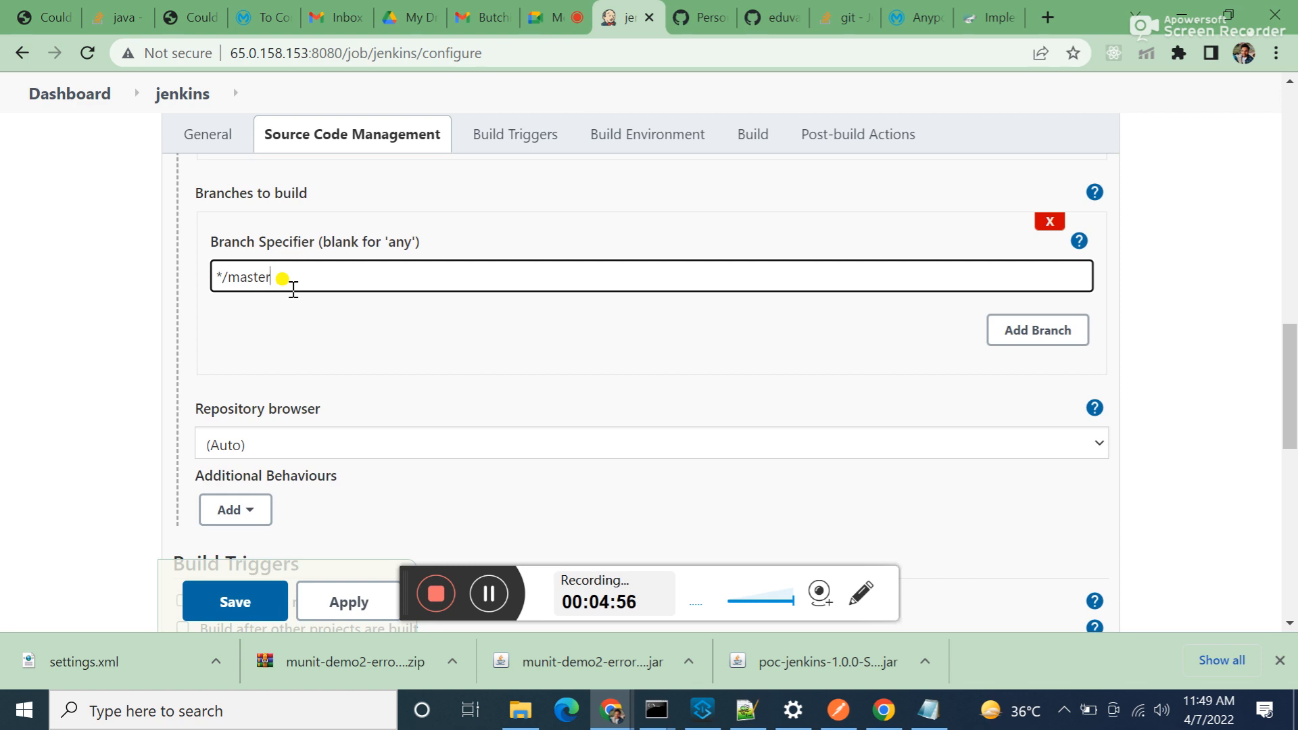
pyautogui.click(749, 32)
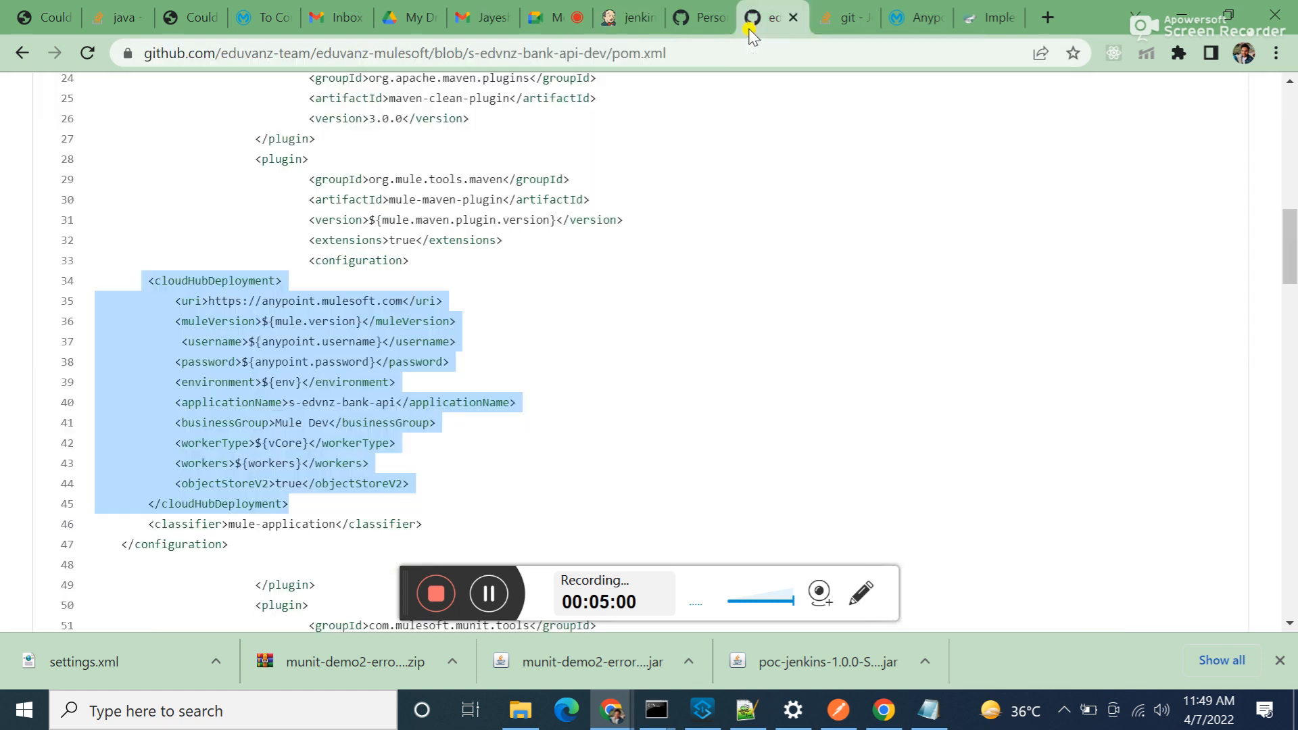
pyautogui.scroll(15, 480, 242)
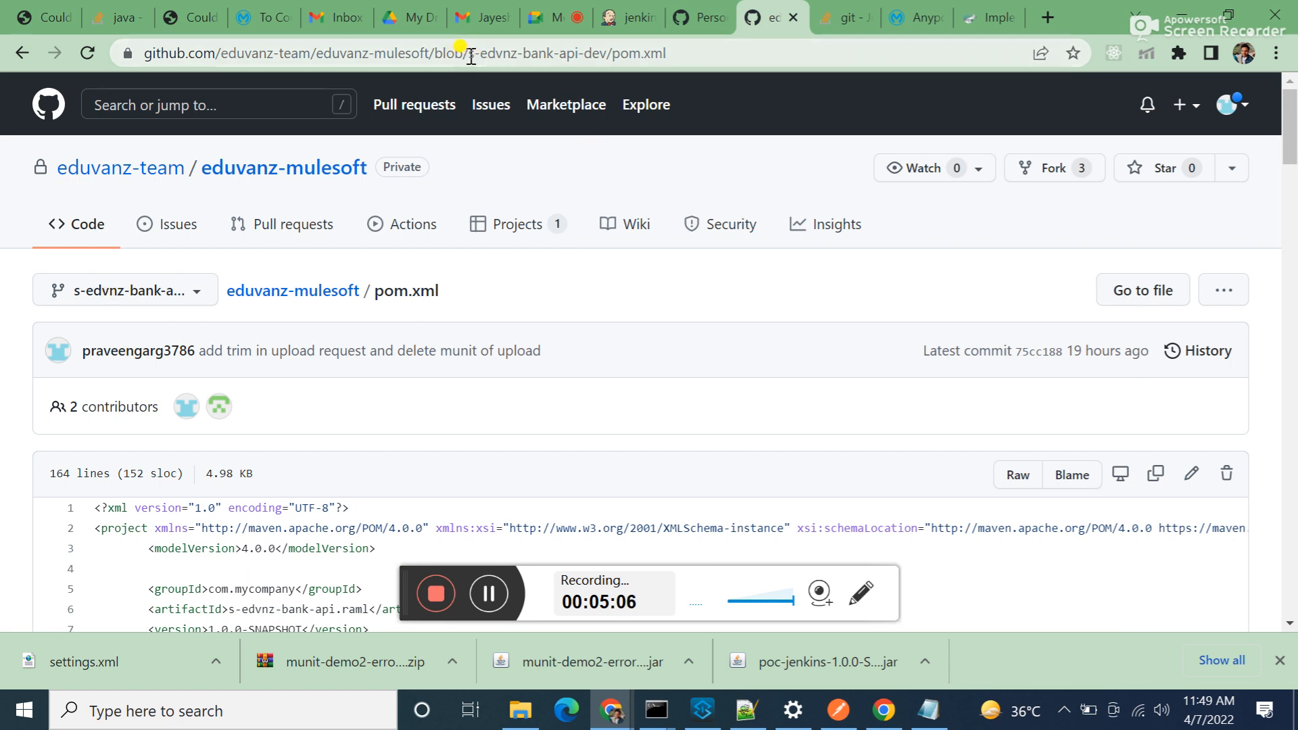
pyautogui.moveTo(472, 56); pyautogui.dragTo(606, 63)
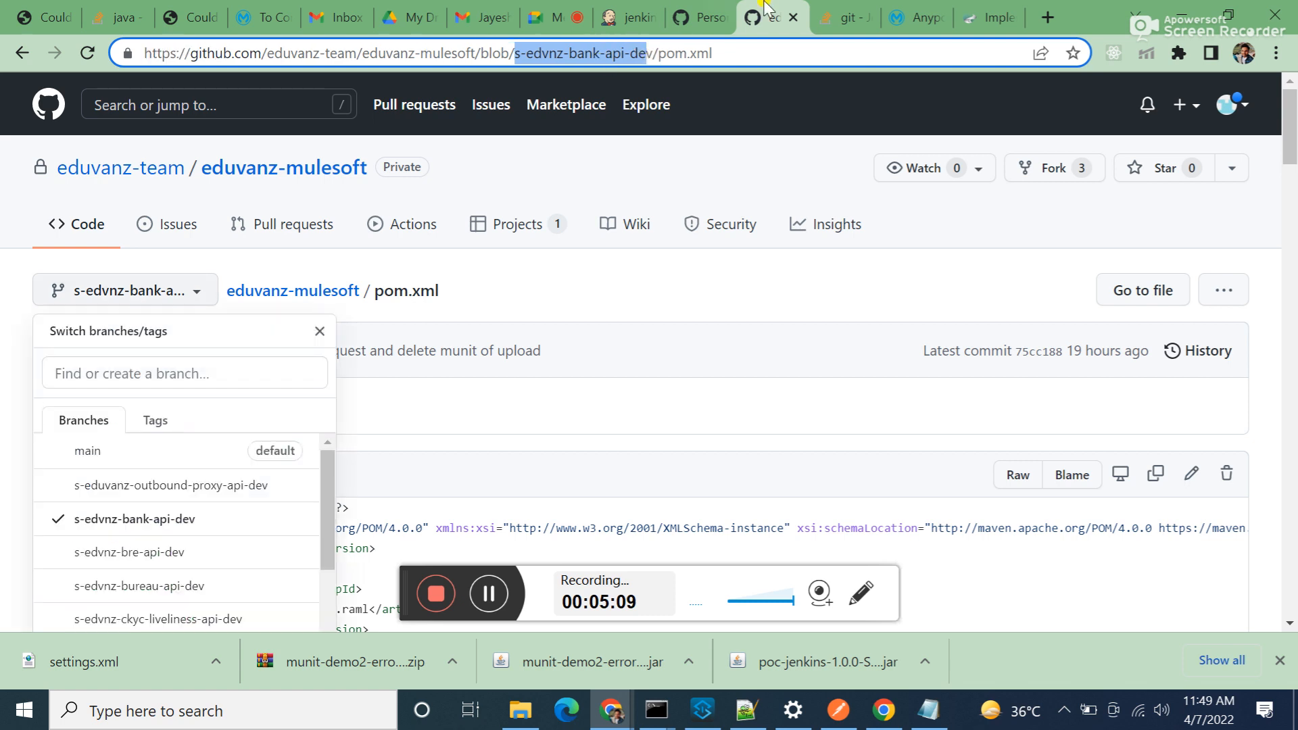
pyautogui.click(639, 15)
pyautogui.doubleClick(228, 279)
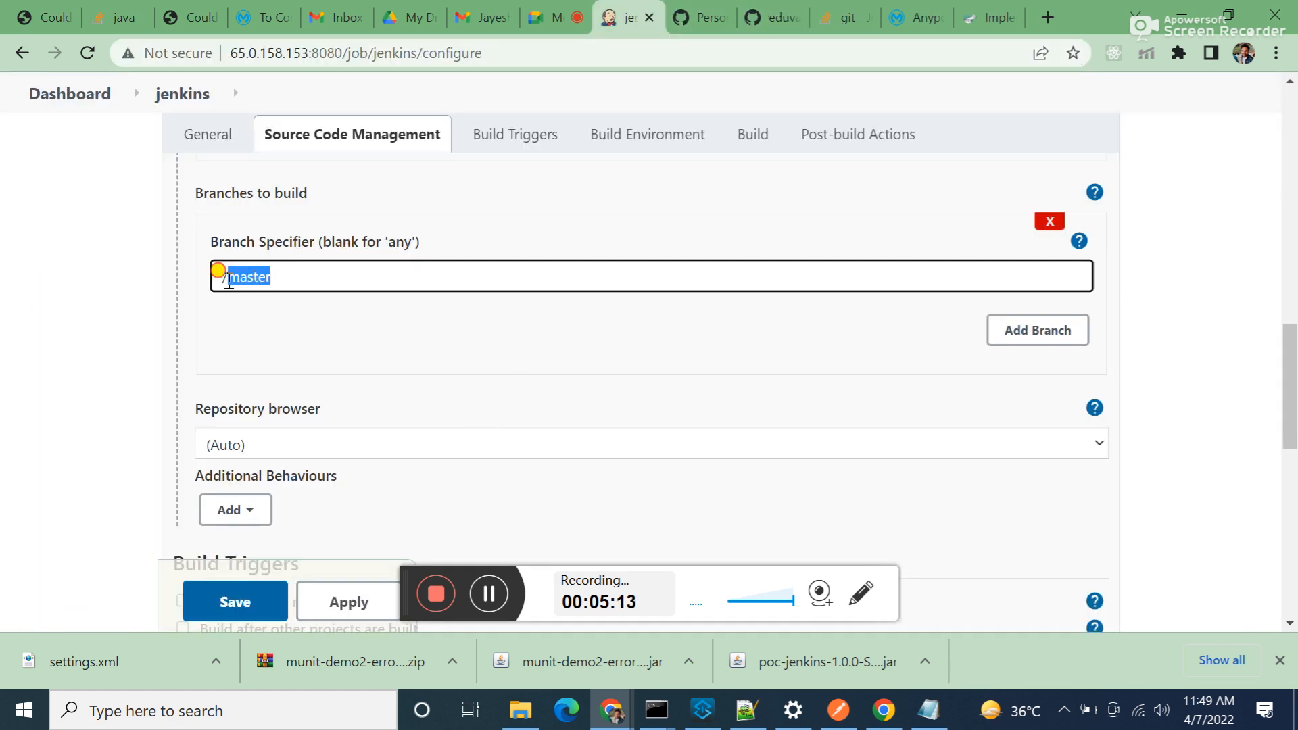
pyautogui.write('s-edvnz-bank-api-dev')
# - Add an Execute shell build step to the job
pyautogui.scroll(-4, 769, 371)
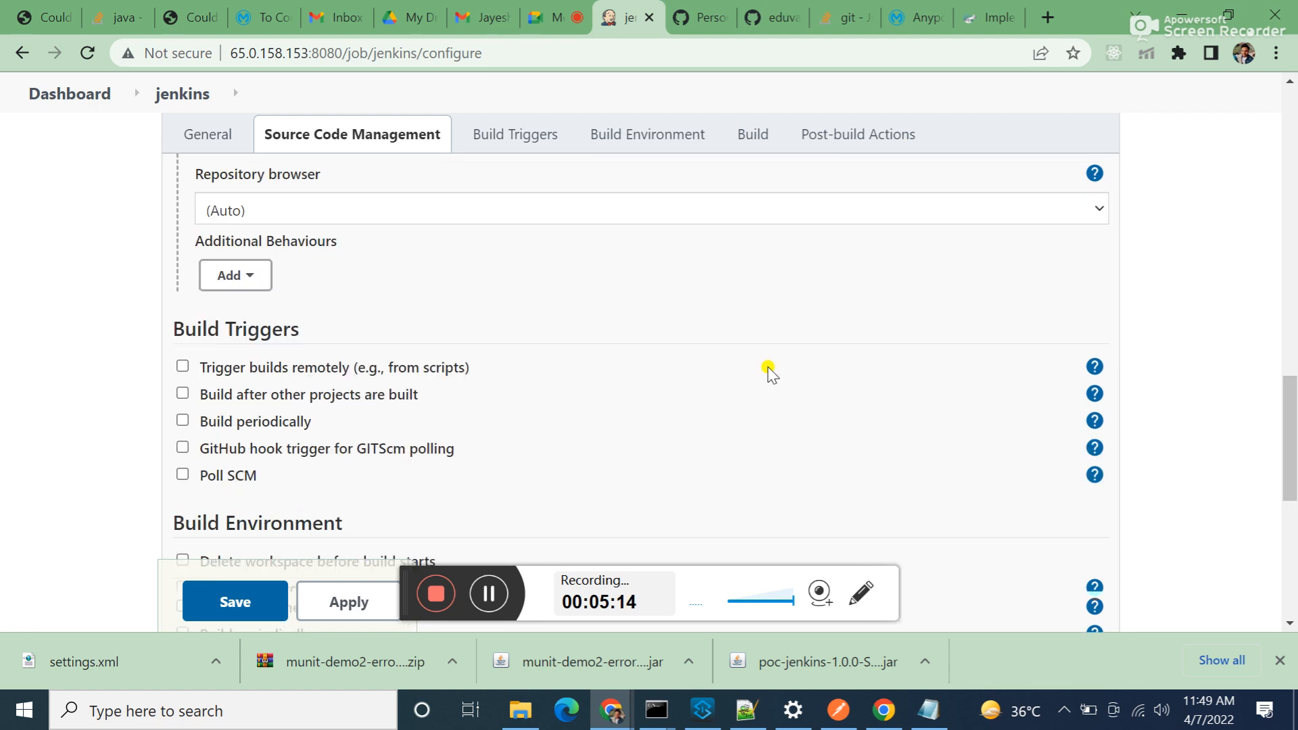
pyautogui.scroll(-1, 769, 371)
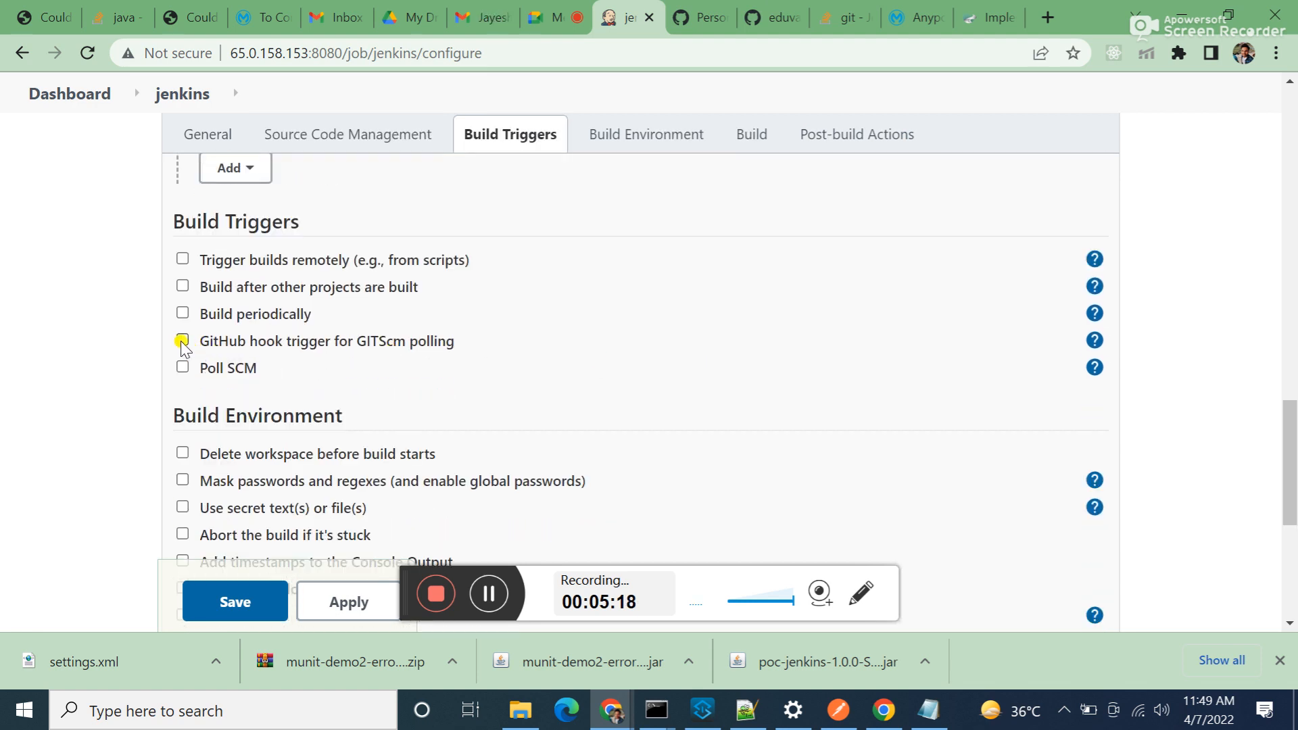
pyautogui.scroll(-3, 260, 404)
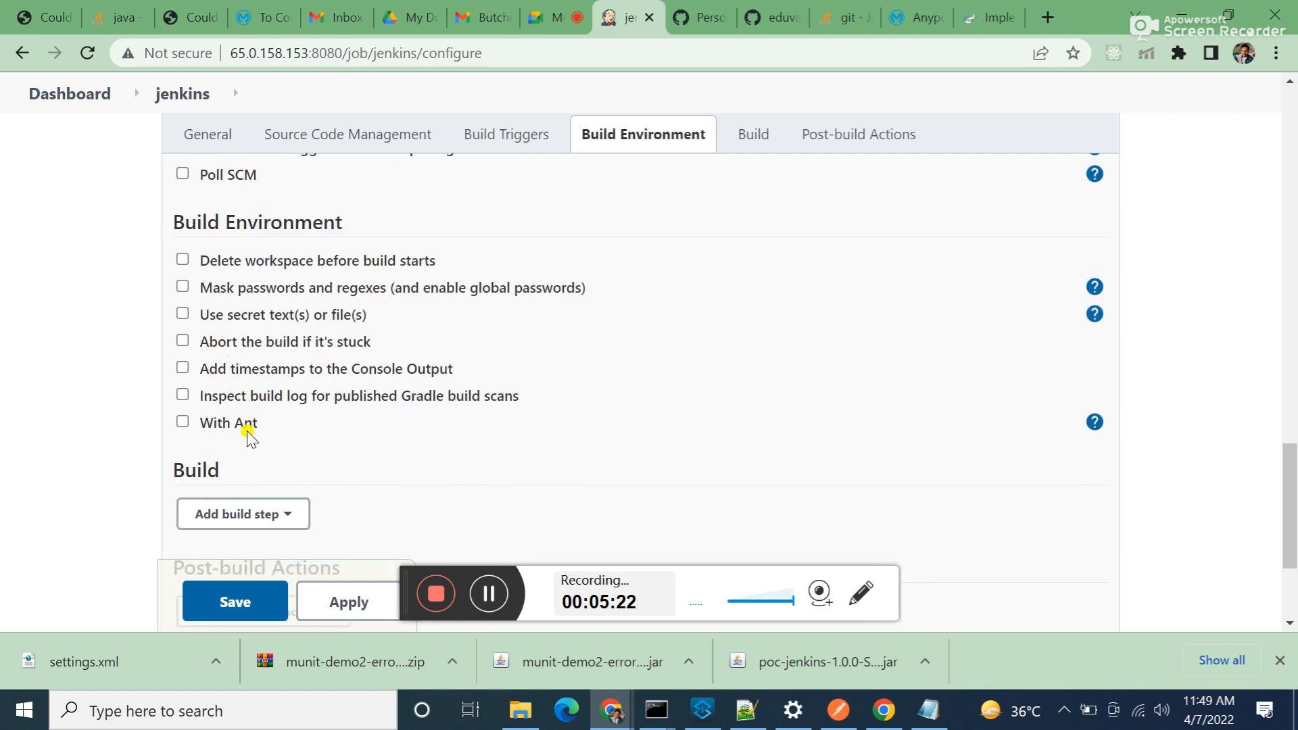
pyautogui.scroll(-2, 215, 373)
pyautogui.click(218, 411)
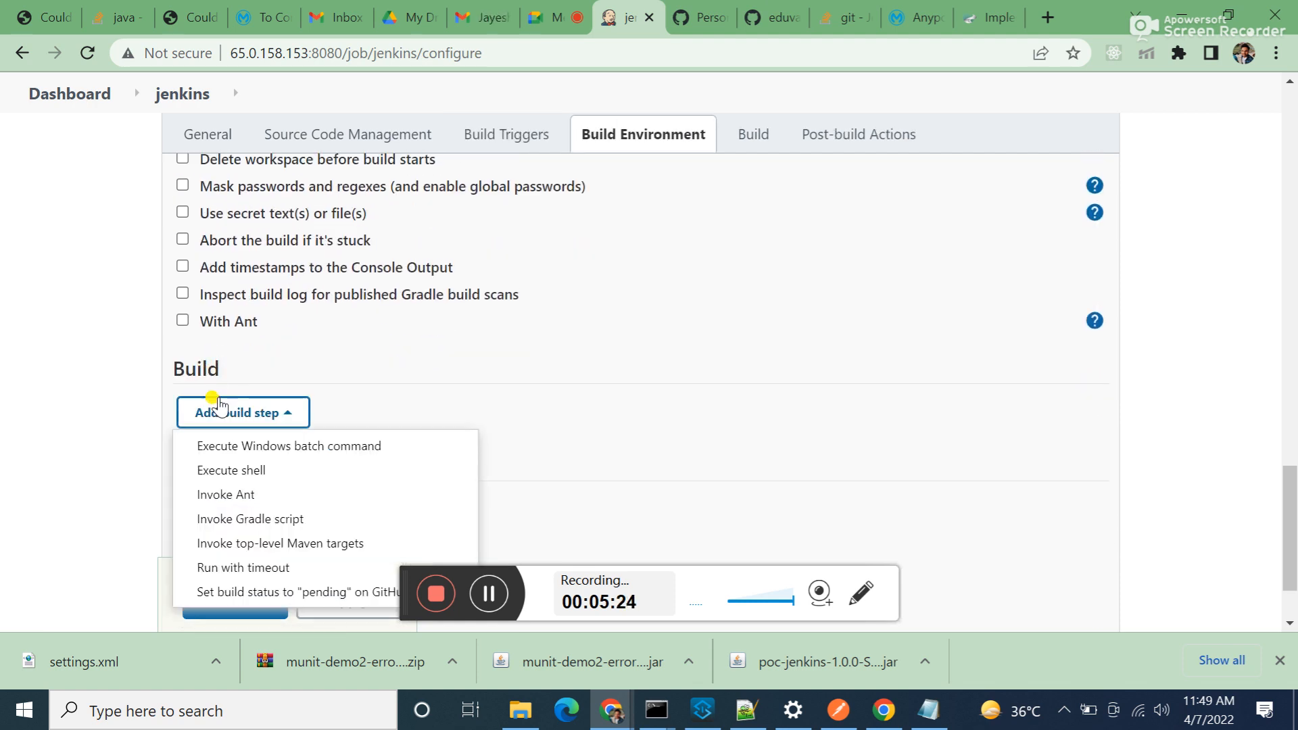
pyautogui.click(215, 470)
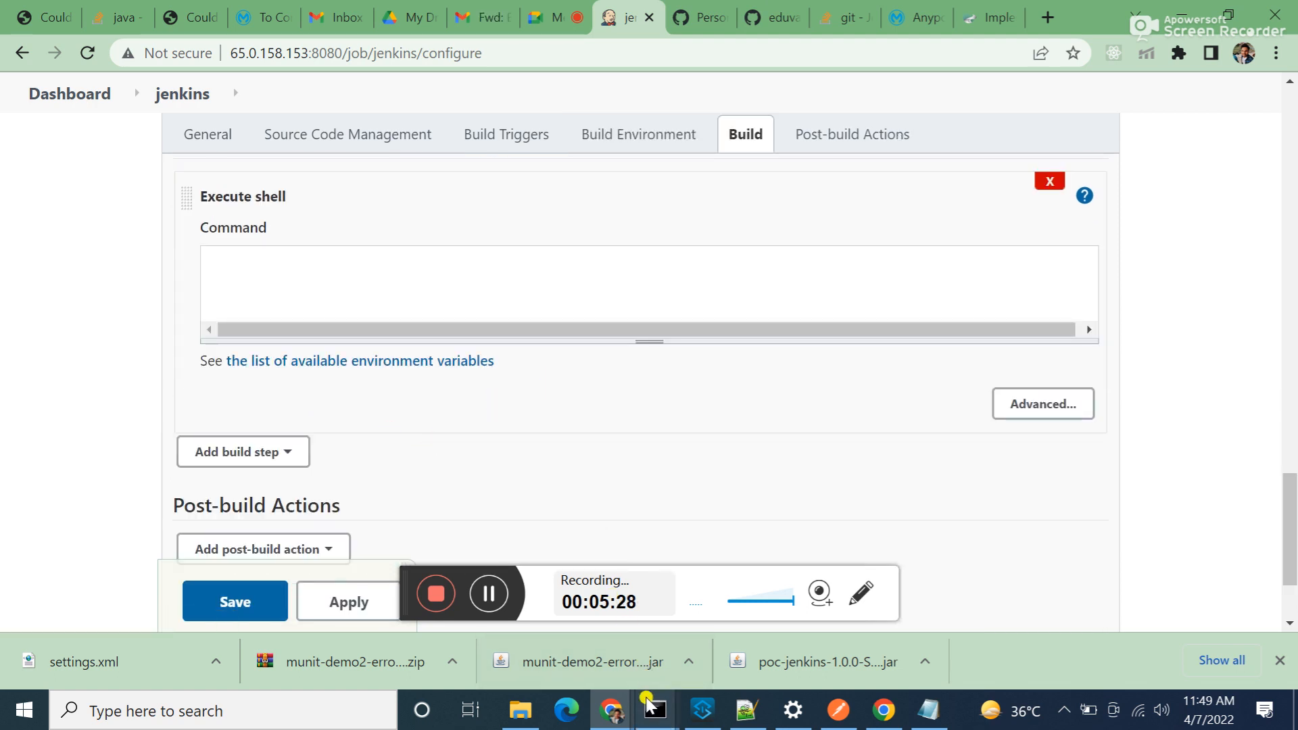
# - Copy the full mvn clean deploy line from the Notepad++ notes into the Execute shell command of the Jenkins job
pyautogui.click(754, 718)
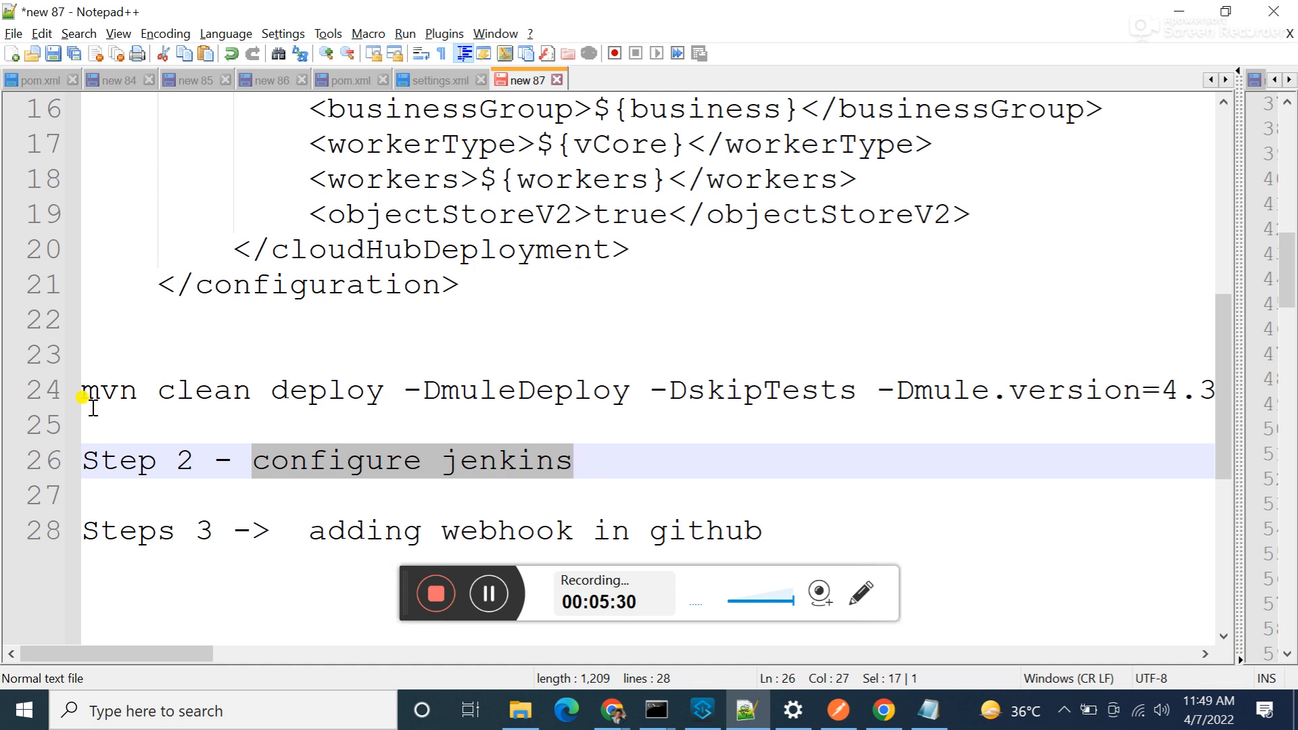
pyautogui.click(75, 395)
pyautogui.click(82, 390)
pyautogui.hotkey('shift', 'End')
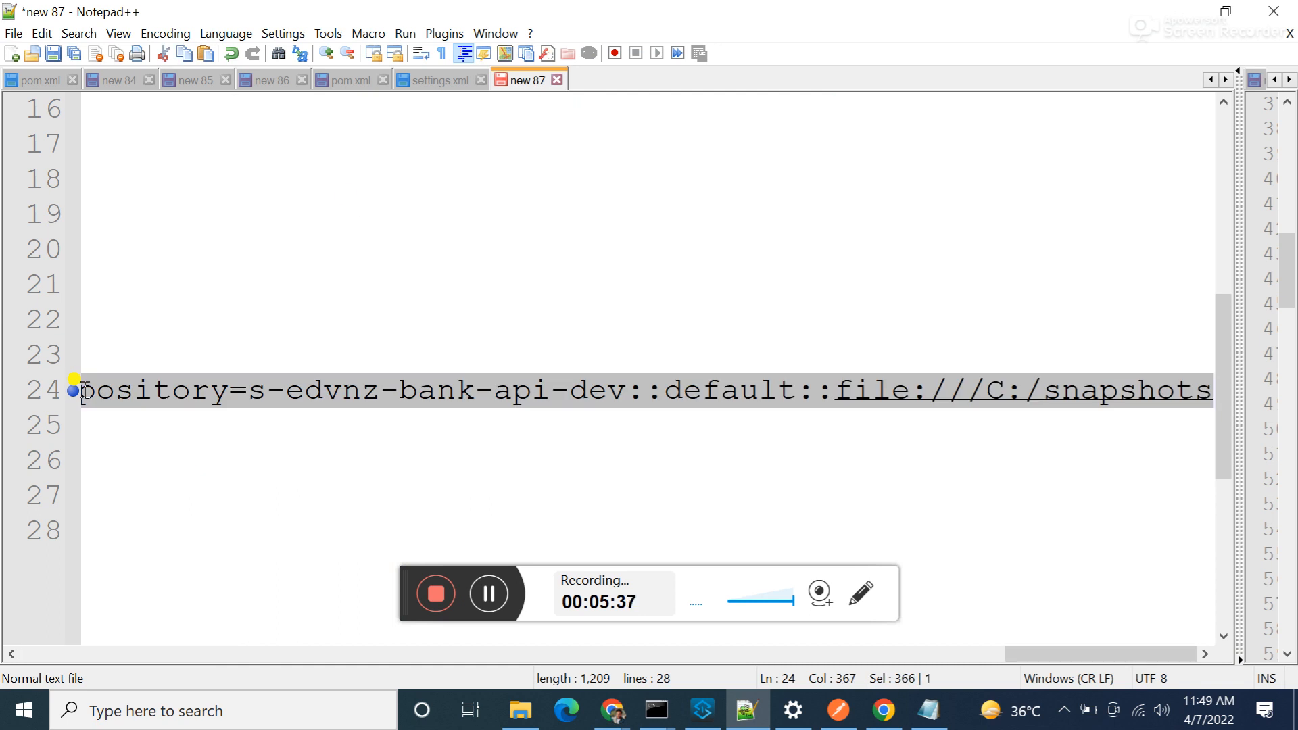
pyautogui.click(1179, 11)
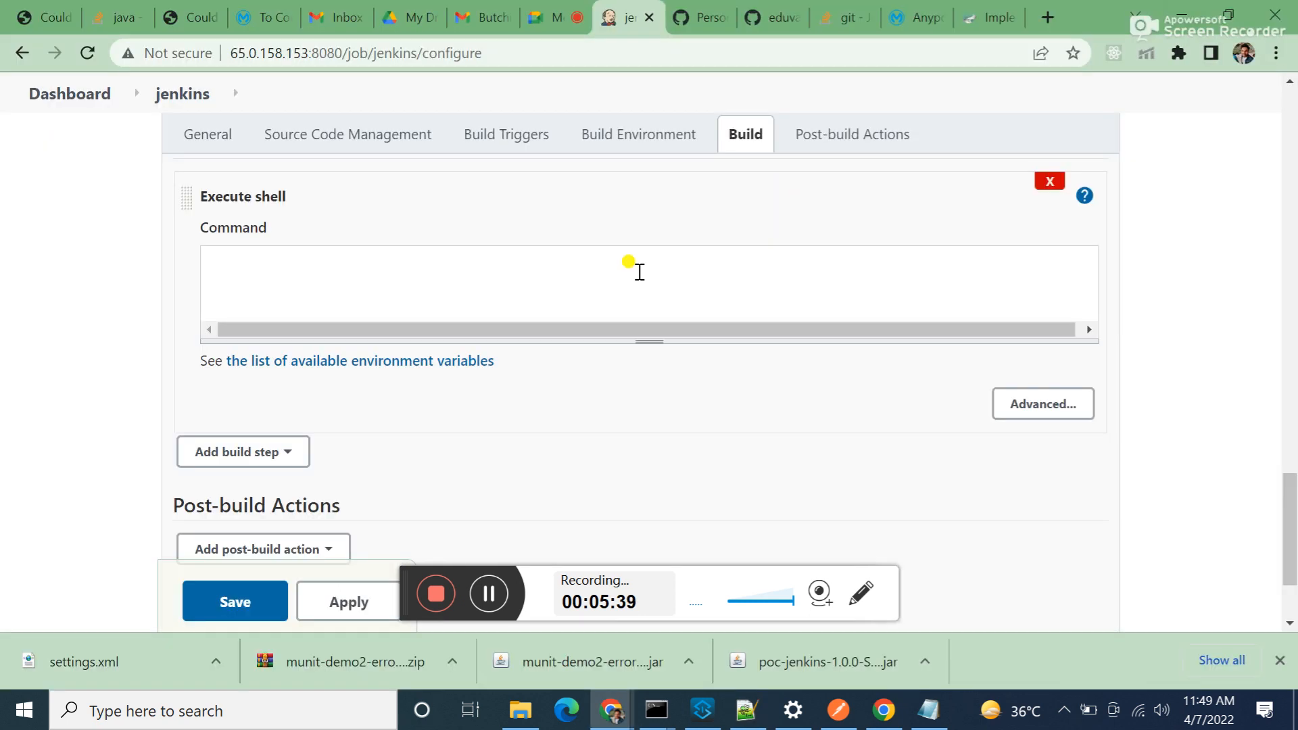
pyautogui.click(491, 274)
pyautogui.hotkey('ctrl', 'v')
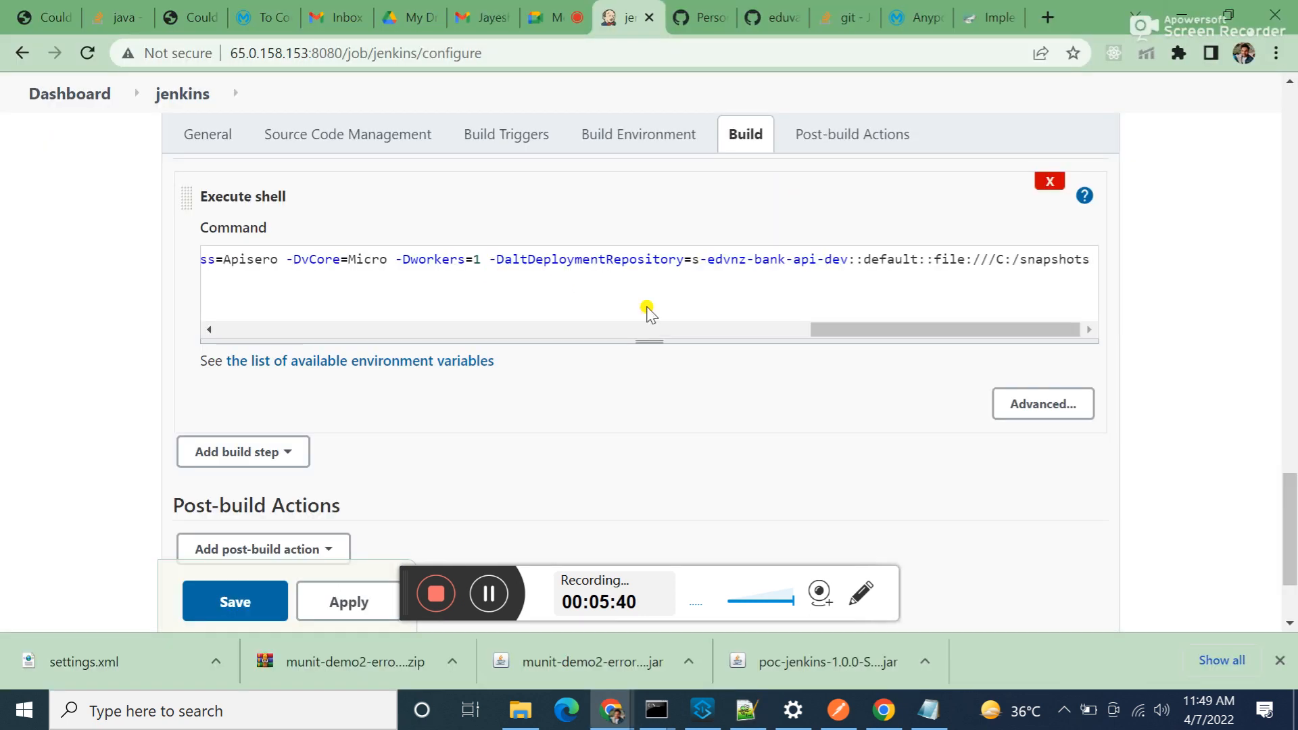
# - Set the mule.version parameter in the shell command to 4.4.0
pyautogui.moveTo(869, 331); pyautogui.dragTo(125, 365)
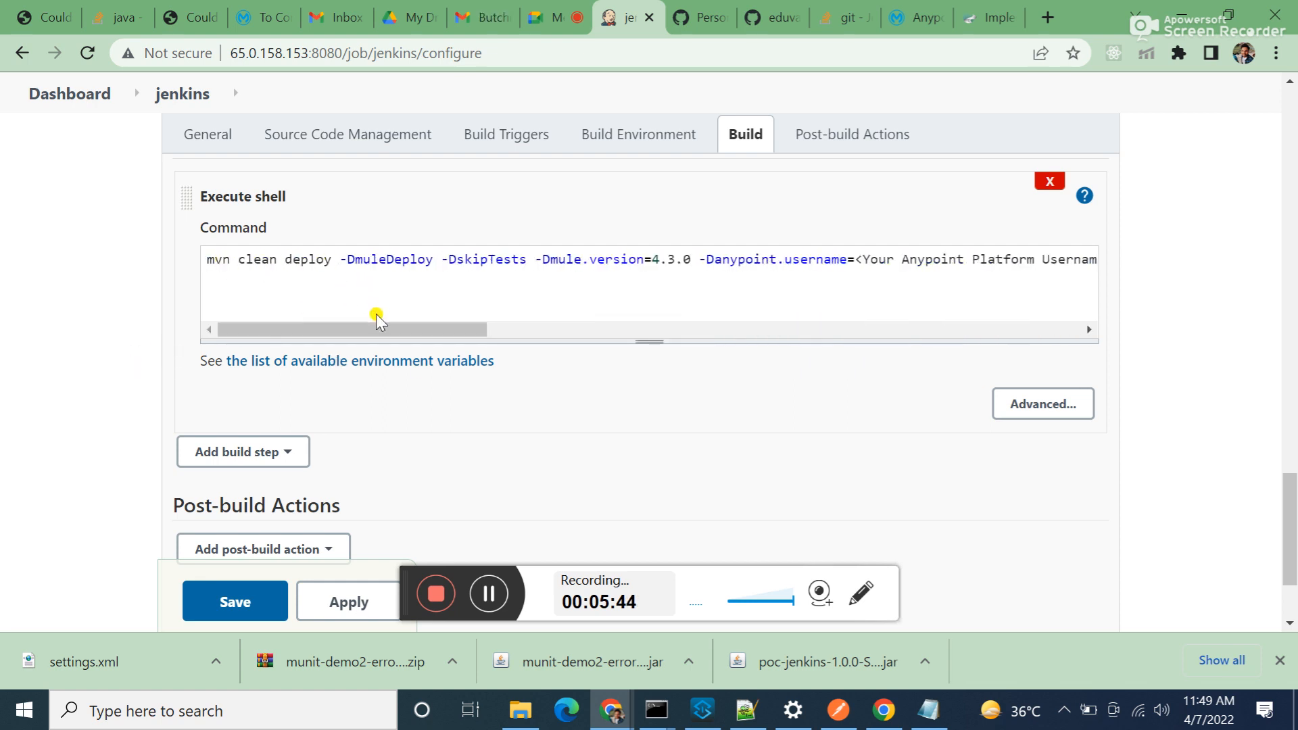
pyautogui.moveTo(377, 331); pyautogui.dragTo(443, 332)
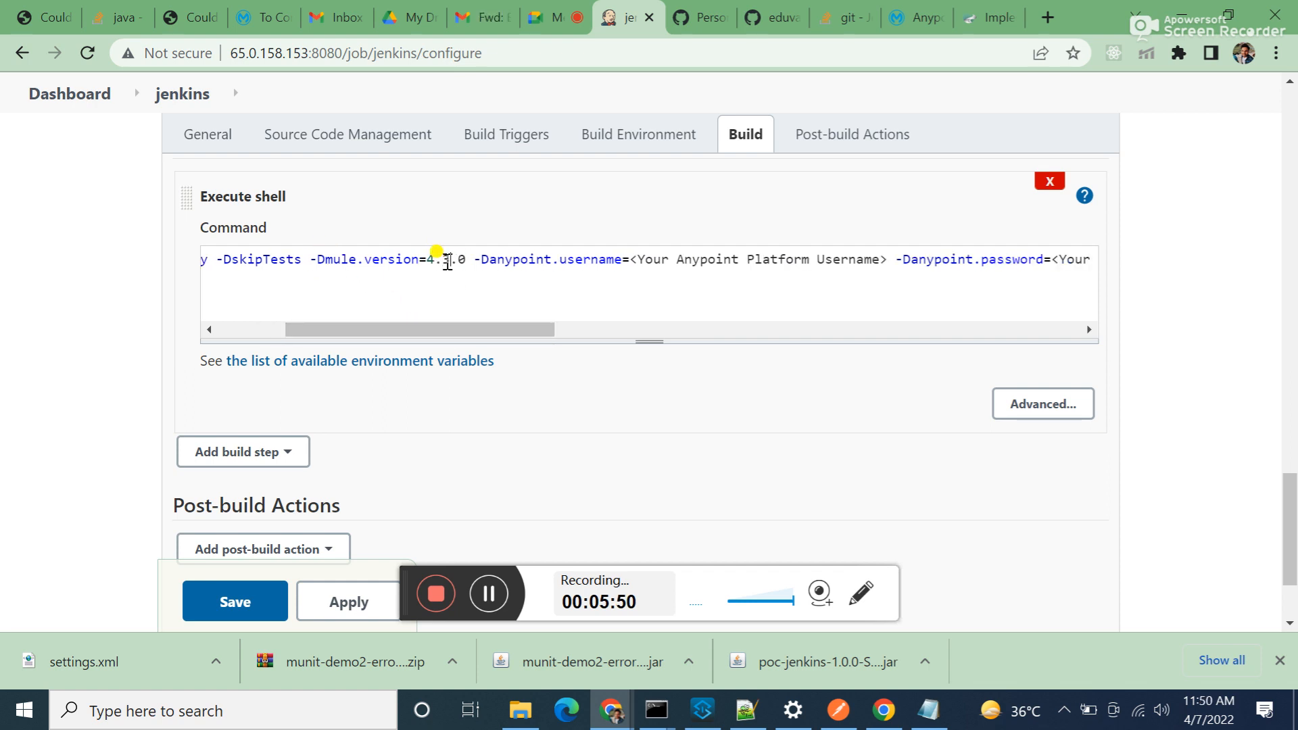
pyautogui.click(447, 263)
pyautogui.press('BackSpace')
pyautogui.write('4')
# - Replace the Anypoint username placeholder in the shell command with qw and the password placeholder with the Anypoint password
pyautogui.moveTo(643, 257); pyautogui.dragTo(884, 266)
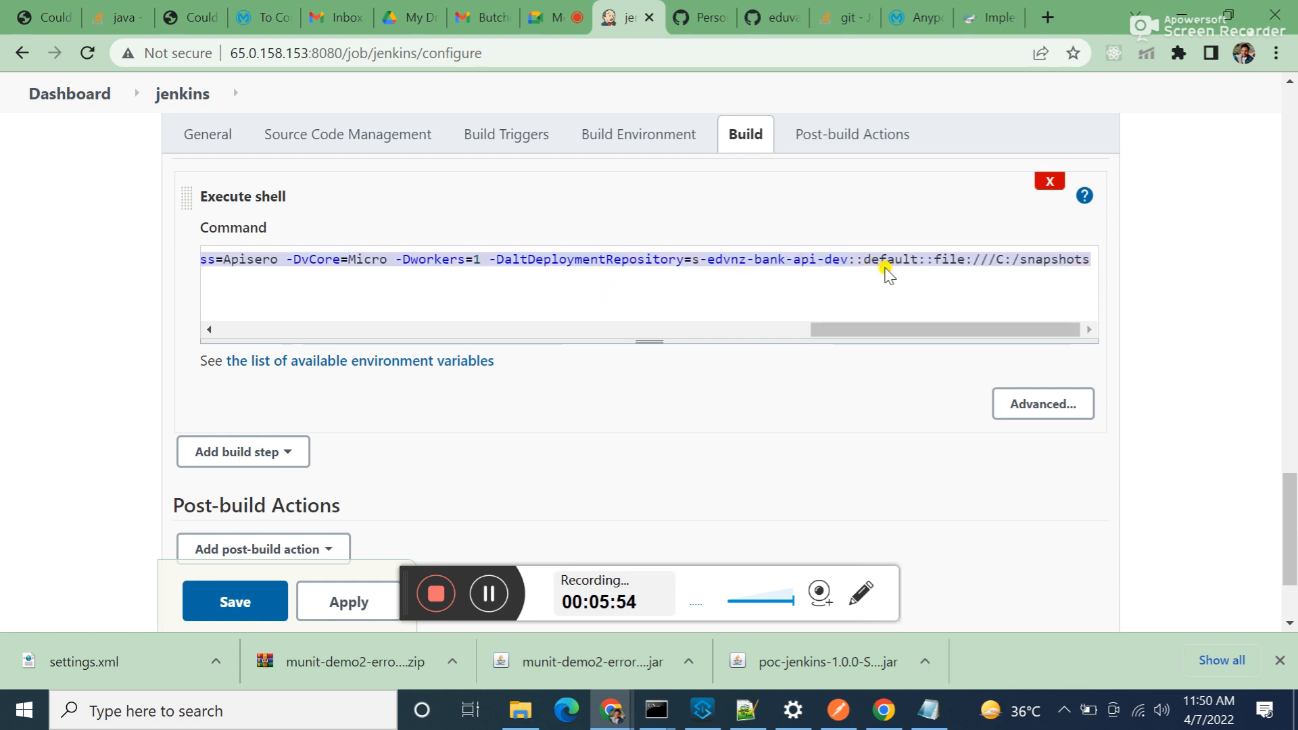
pyautogui.moveTo(841, 338); pyautogui.dragTo(423, 336)
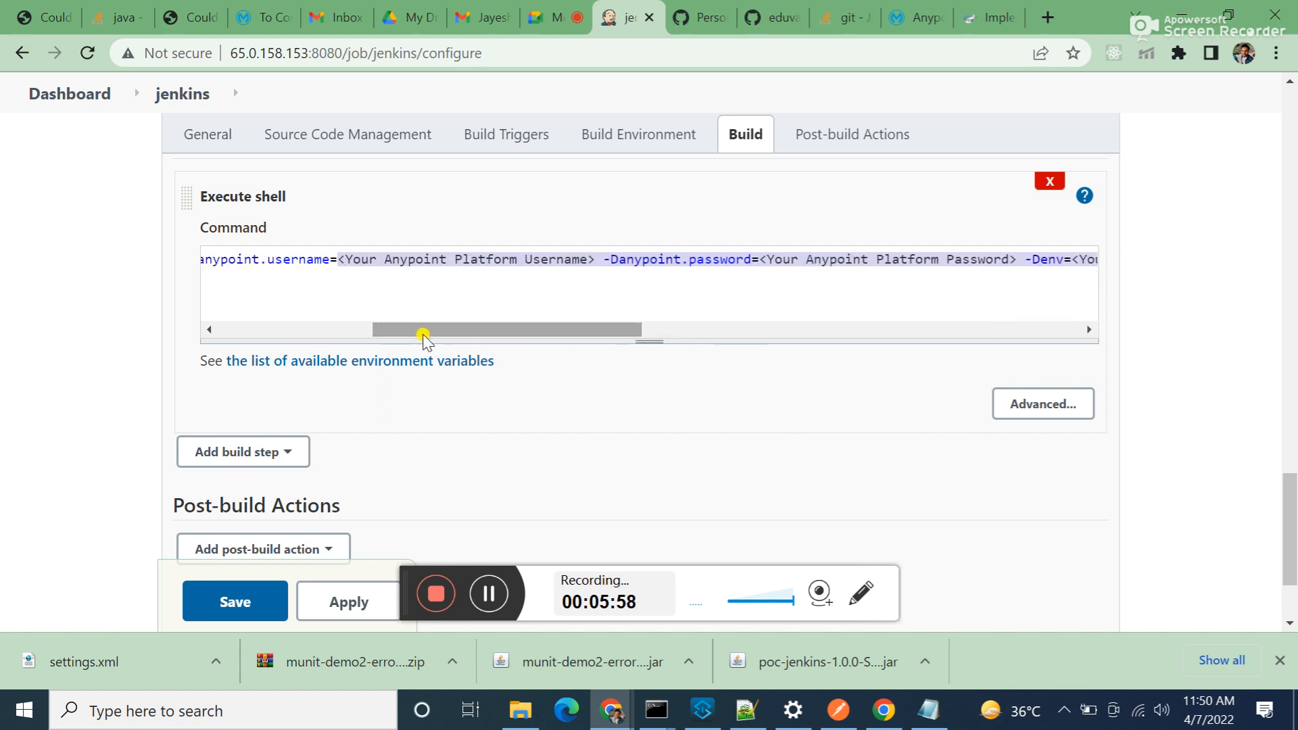
pyautogui.click(354, 259)
pyautogui.moveTo(338, 259); pyautogui.dragTo(599, 259)
pyautogui.write('qw')
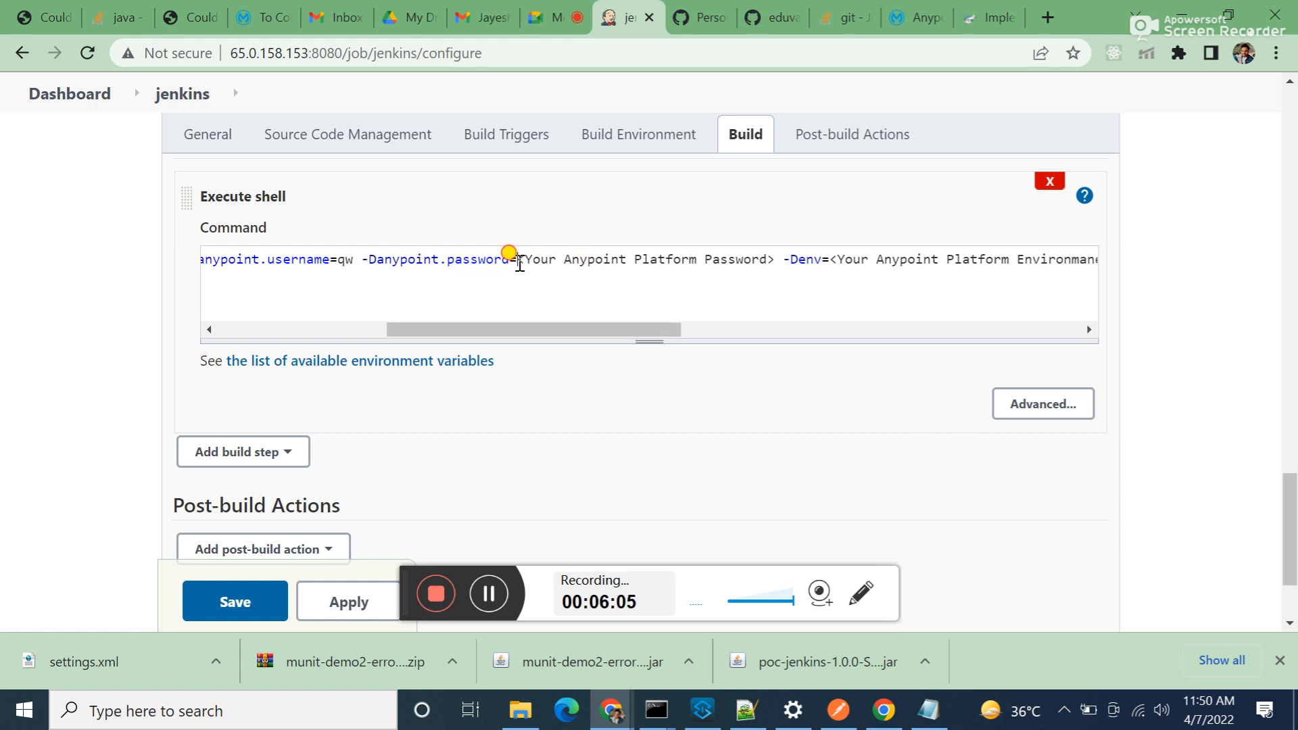
pyautogui.moveTo(520, 263); pyautogui.dragTo(775, 261)
pyautogui.press('BackSpace')
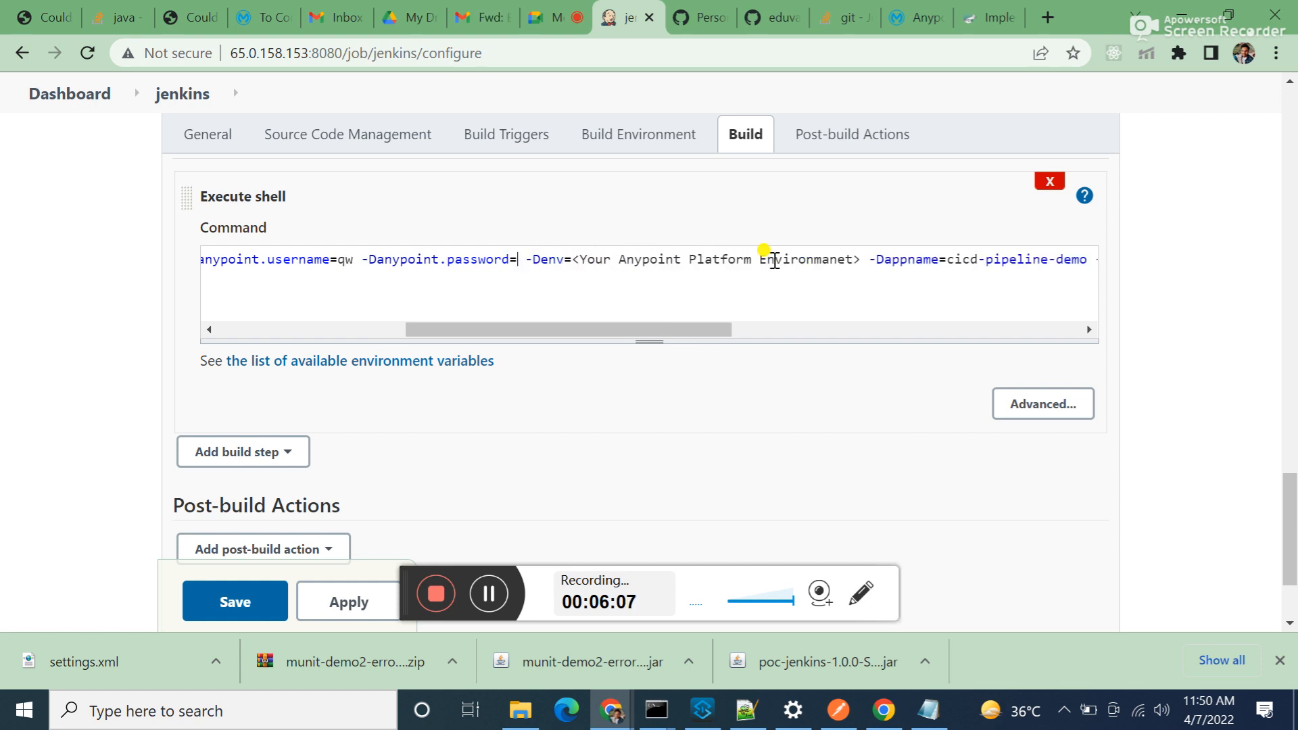
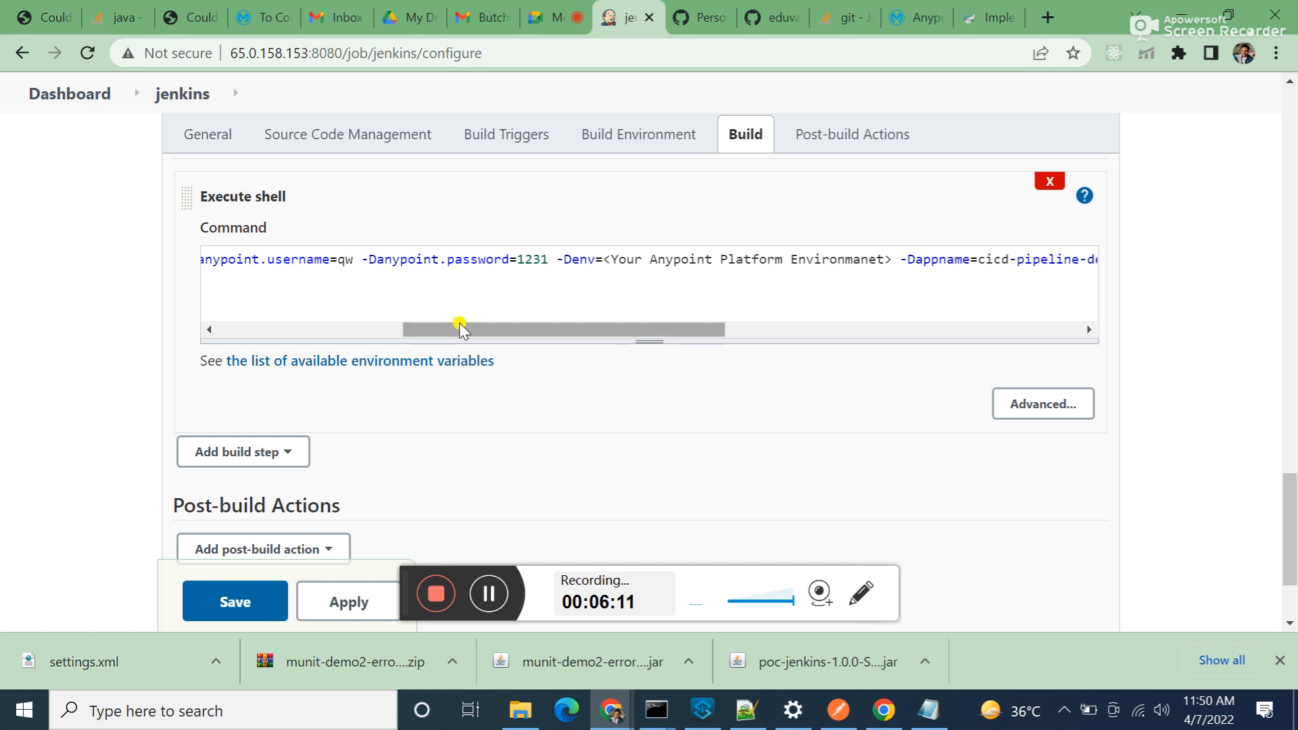
# - Examine the shell command's remaining environment, application name, business group, worker and deployment repository parameters
pyautogui.scroll(2, 532, 392)
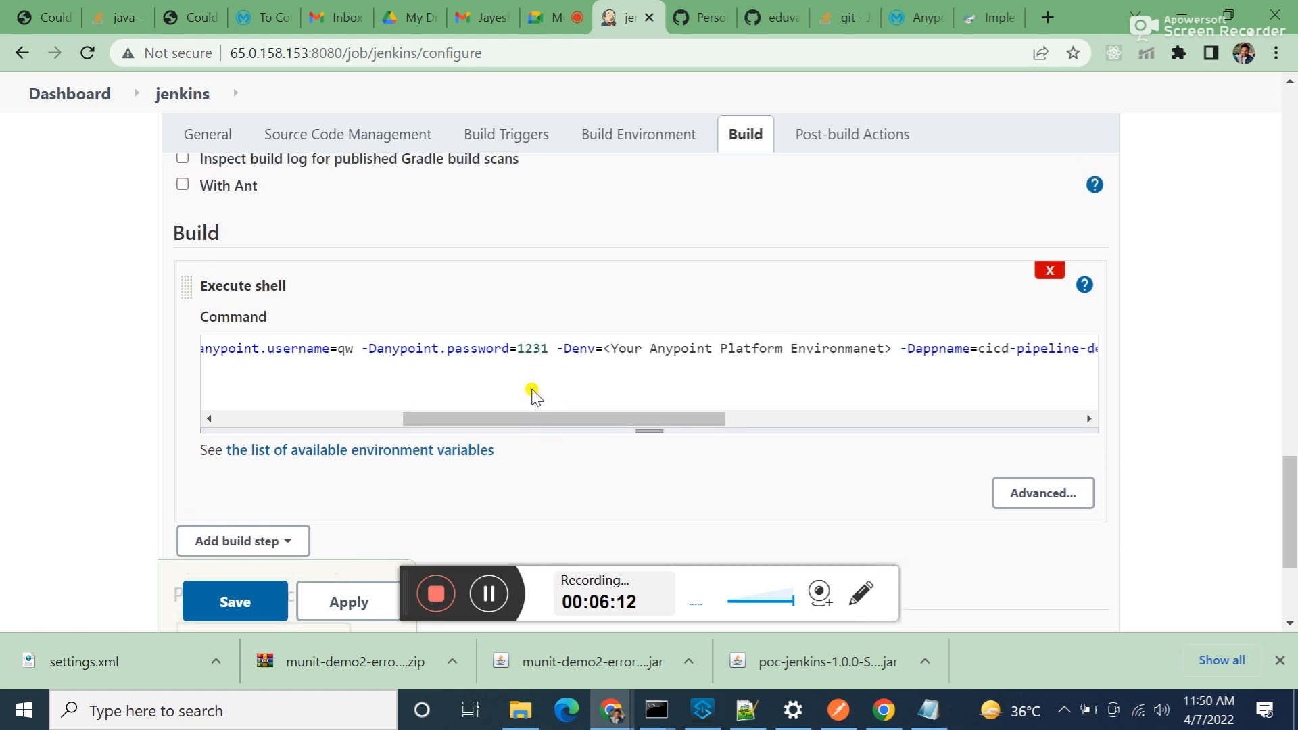
pyautogui.press('End')
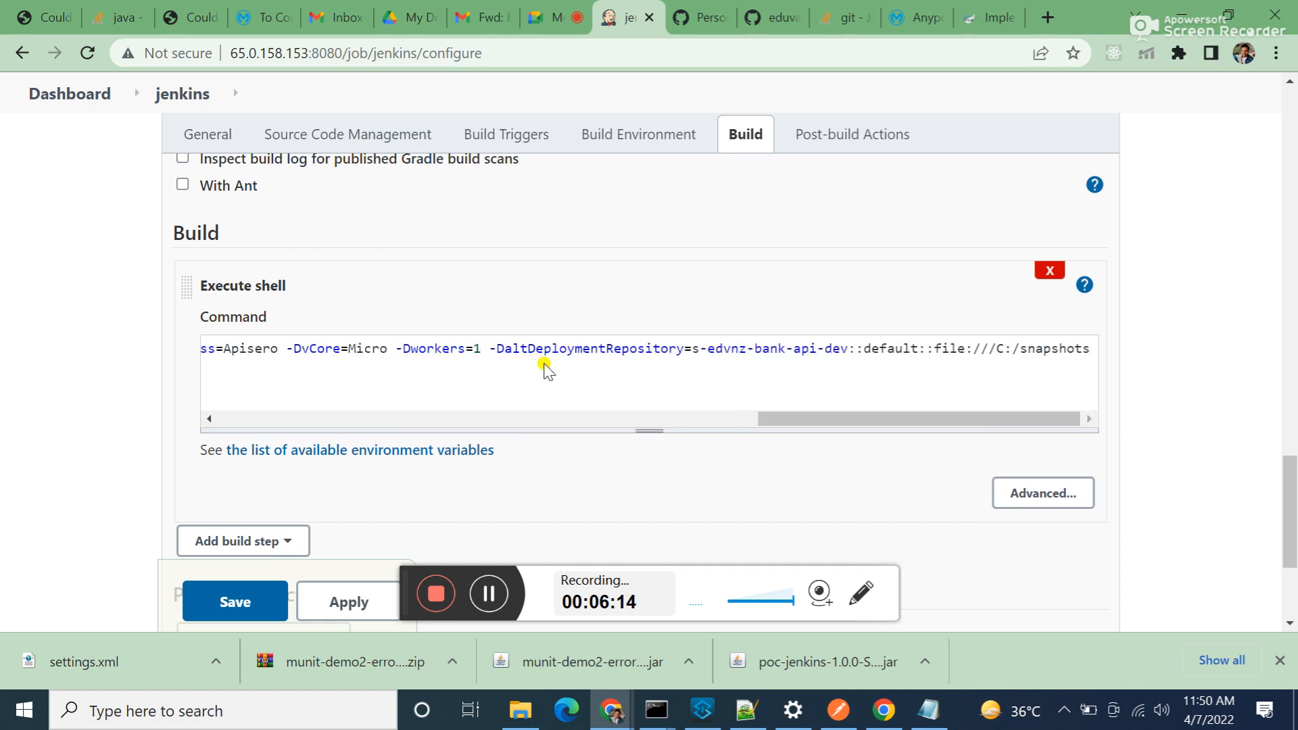
pyautogui.moveTo(814, 420); pyautogui.dragTo(580, 421)
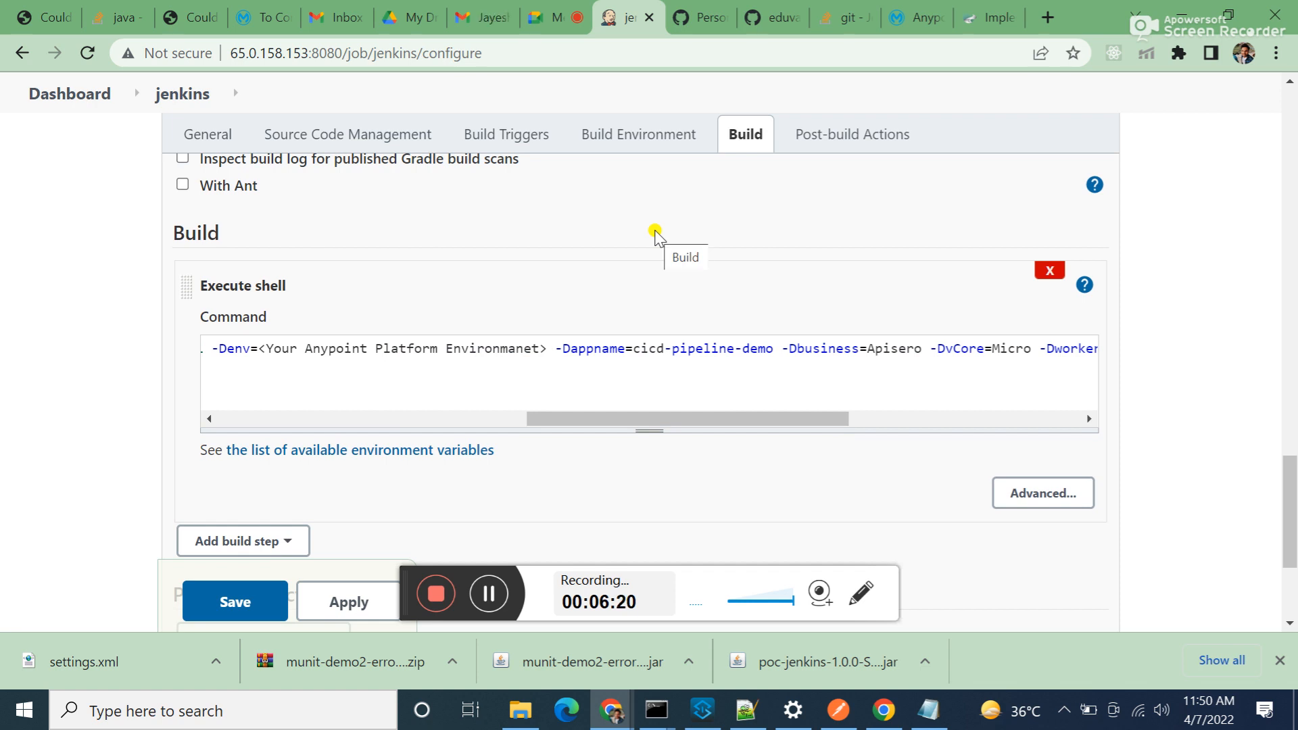
pyautogui.scroll(1, 655, 234)
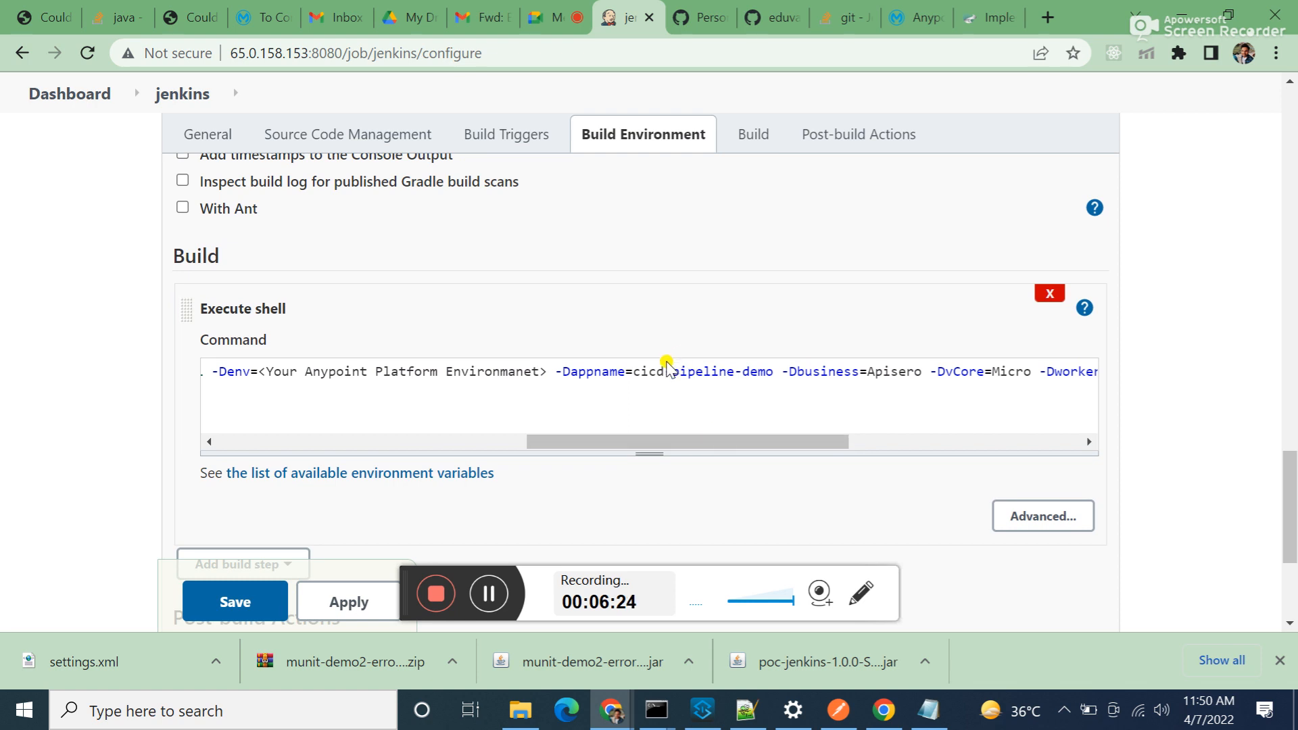
pyautogui.click(666, 366)
# - Enable masking of passwords and regexes and add a name/password pair named username with its masked password value
pyautogui.scroll(2, 666, 369)
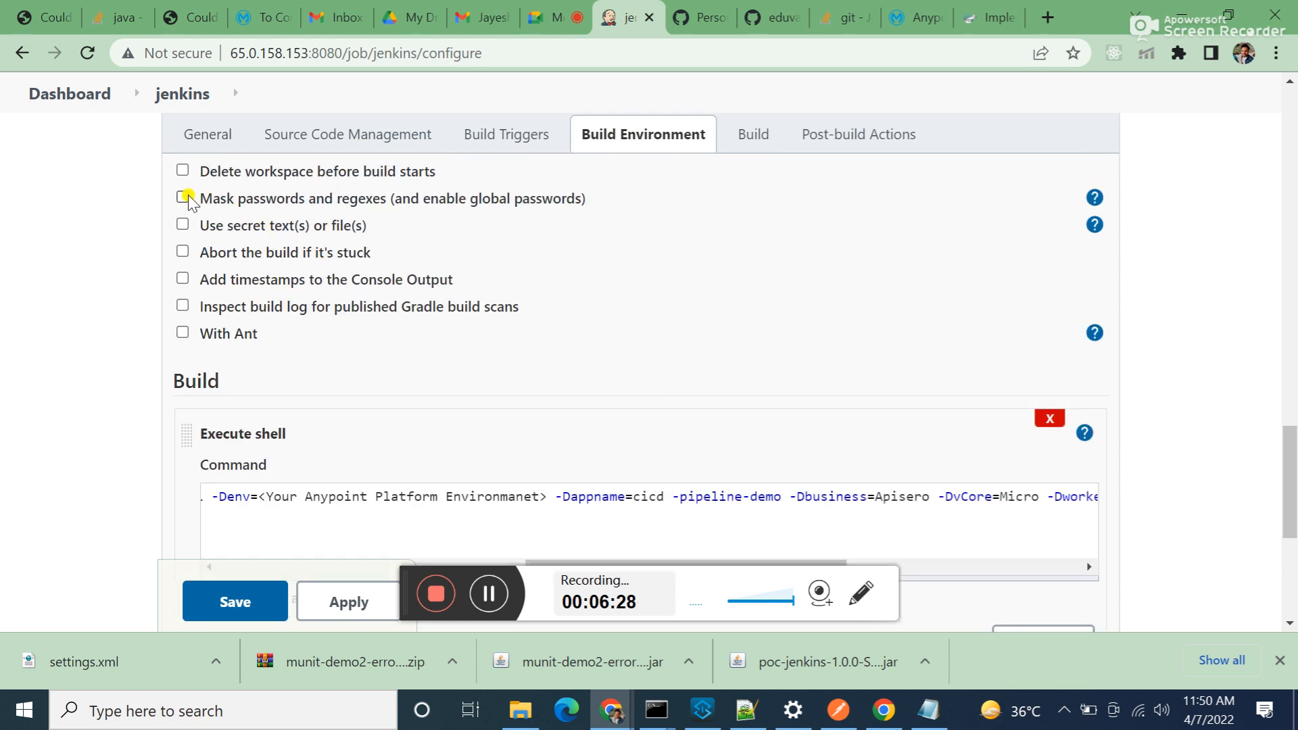
pyautogui.click(187, 199)
pyautogui.click(227, 343)
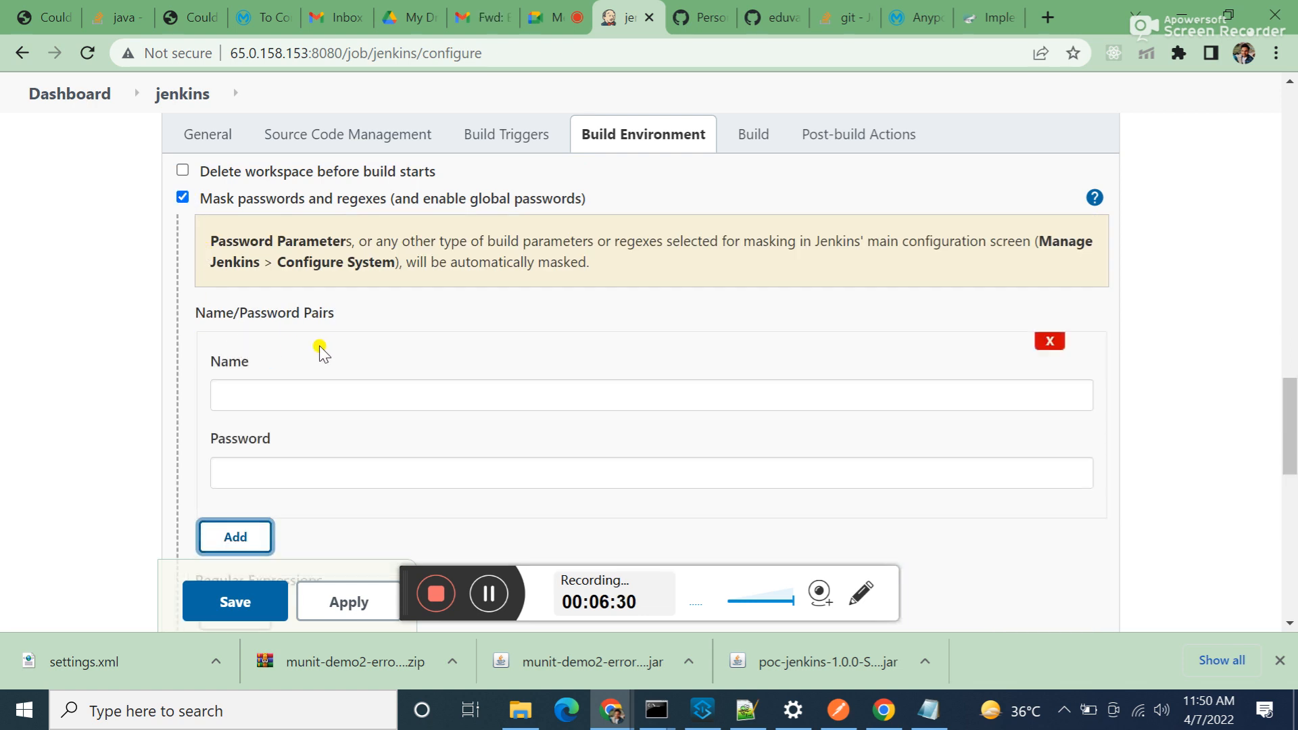
pyautogui.click(349, 399)
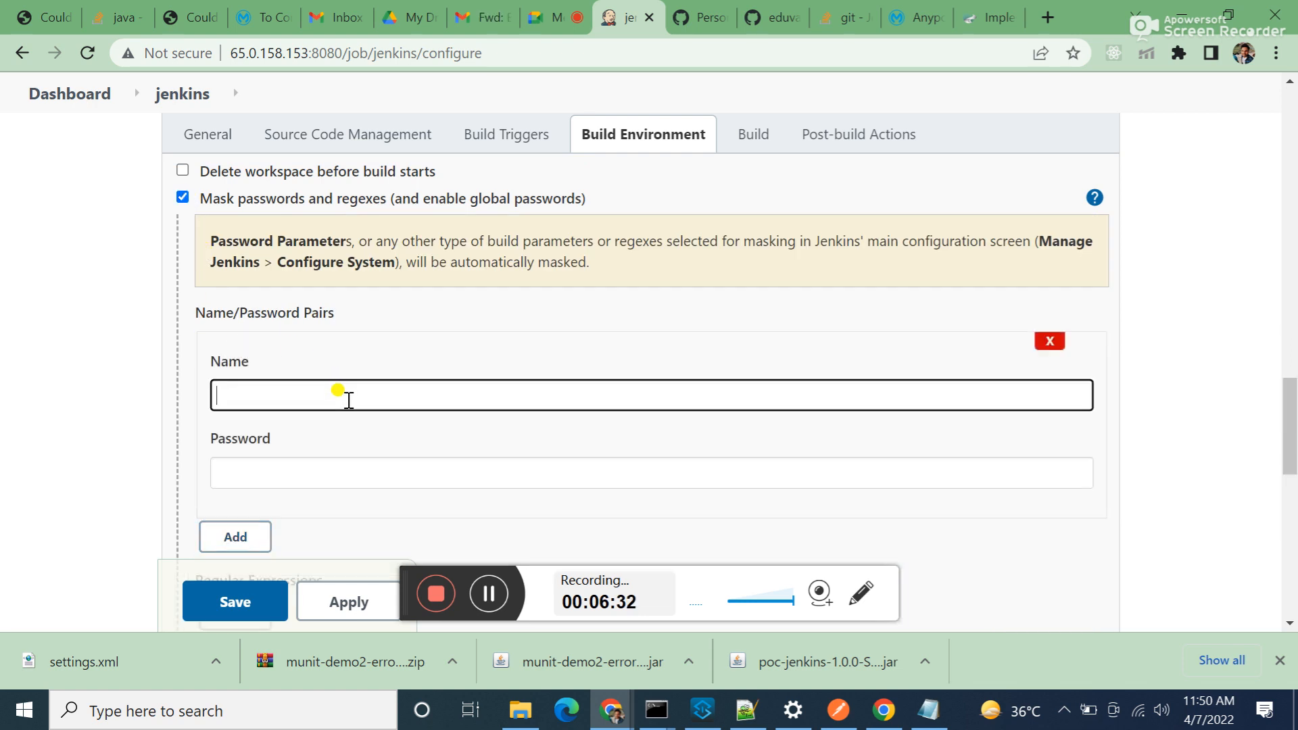
pyautogui.click(261, 475)
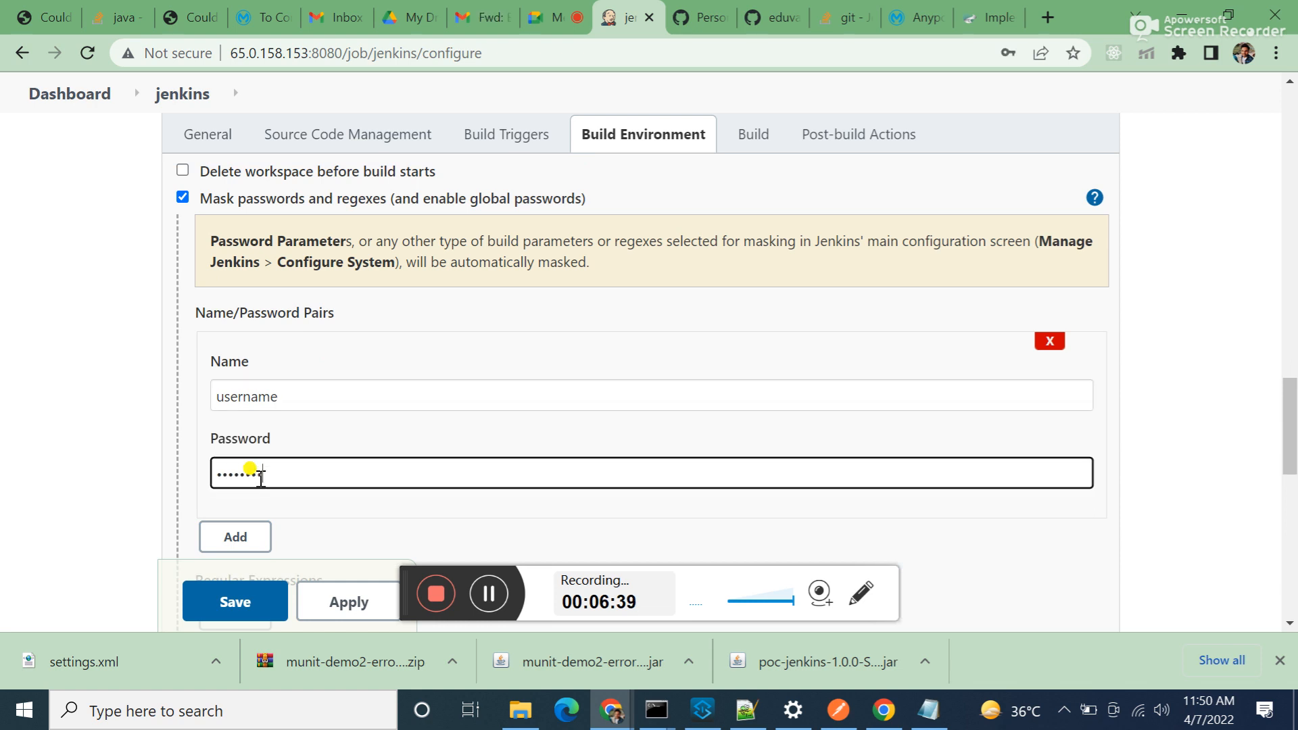
# - Add a second name/password pair named password and fill in its masked password value
pyautogui.scroll(-2, 257, 474)
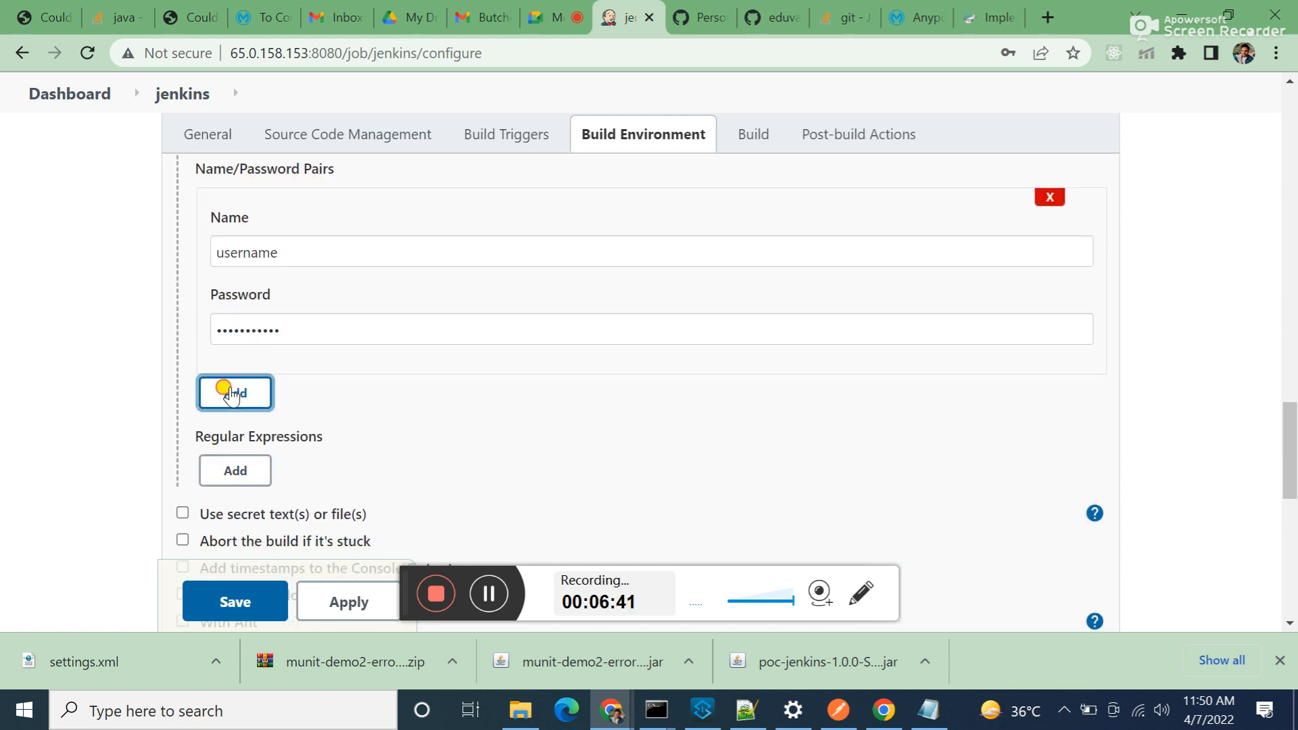
pyautogui.click(230, 395)
pyautogui.click(247, 440)
pyautogui.write('password')
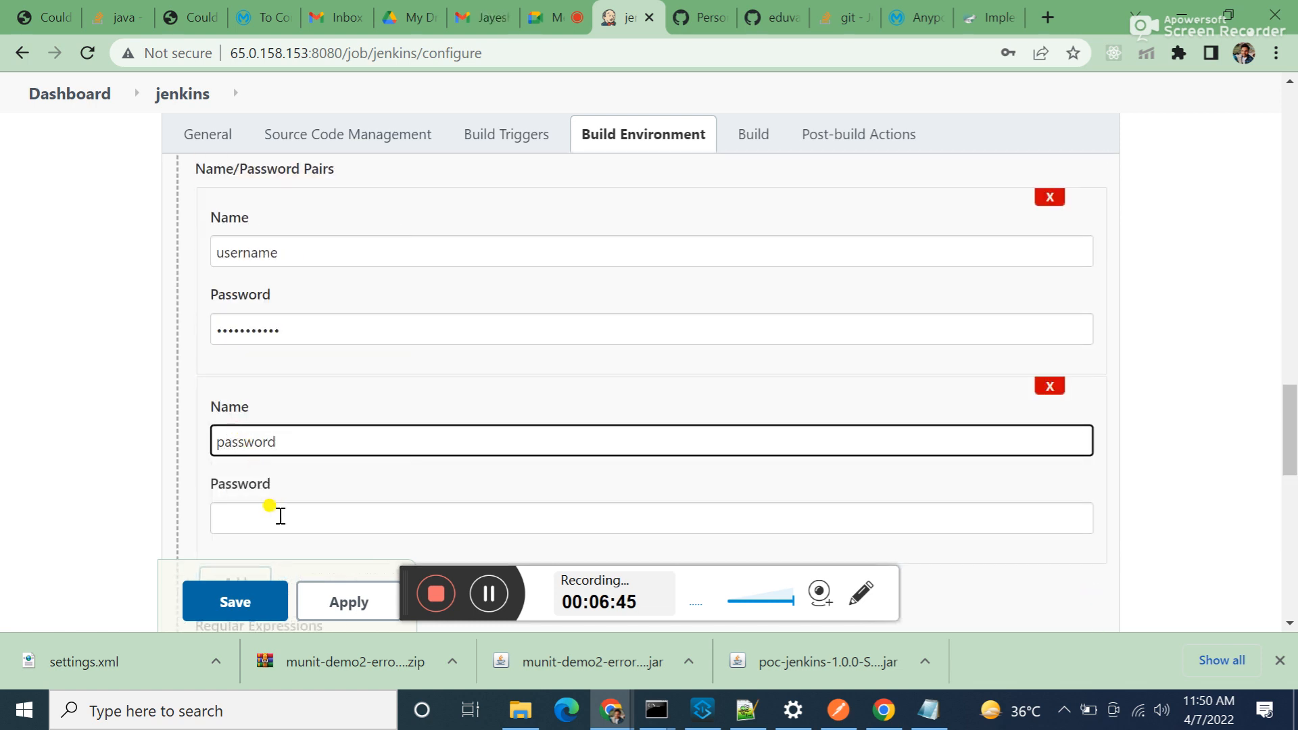
pyautogui.click(279, 516)
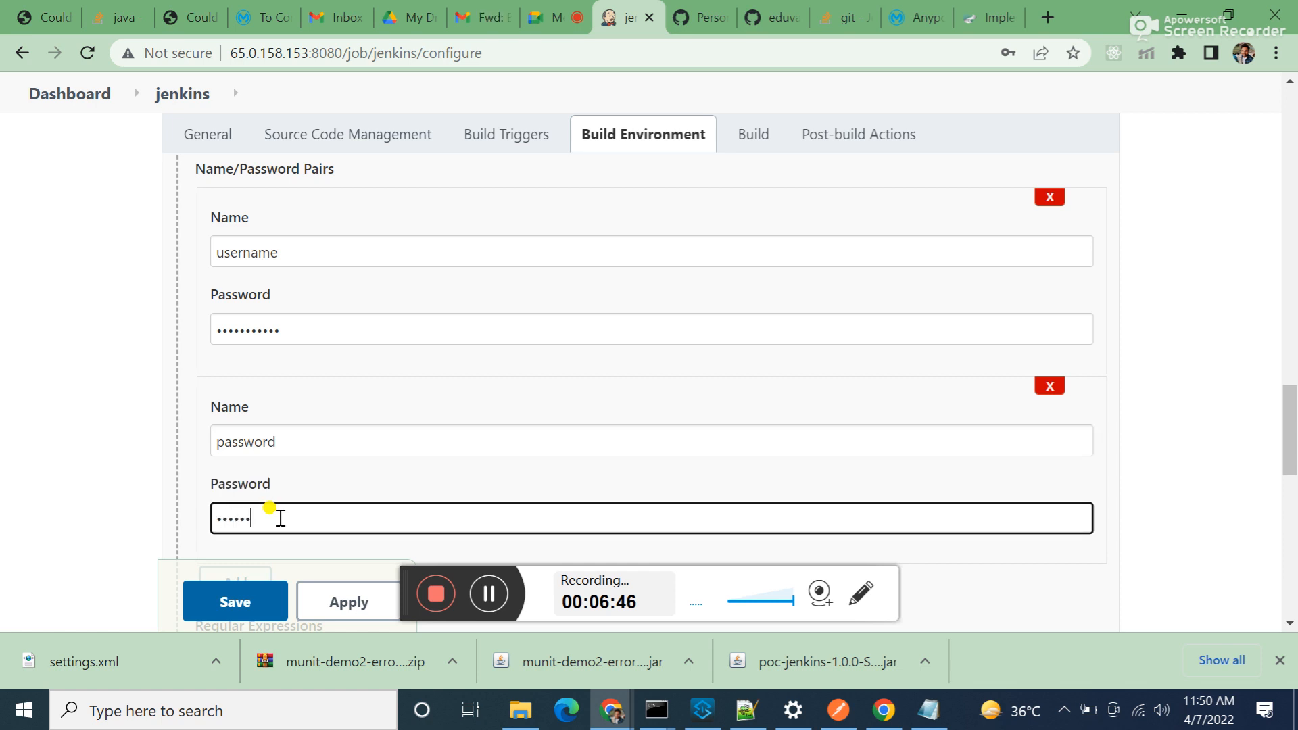
pyautogui.scroll(-4, 280, 517)
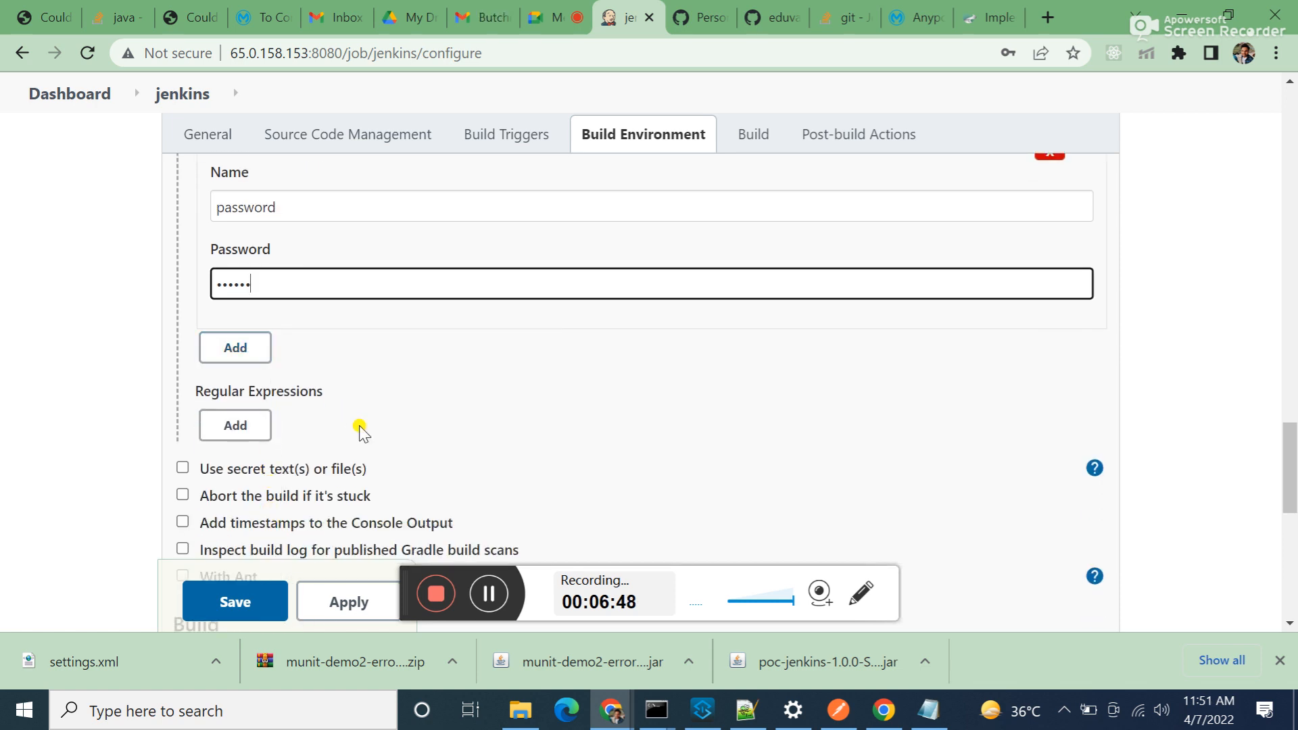
# - In the Execute shell command, replace the value of -Danypoint.username with the variable ${username}
pyautogui.scroll(-5, 359, 431)
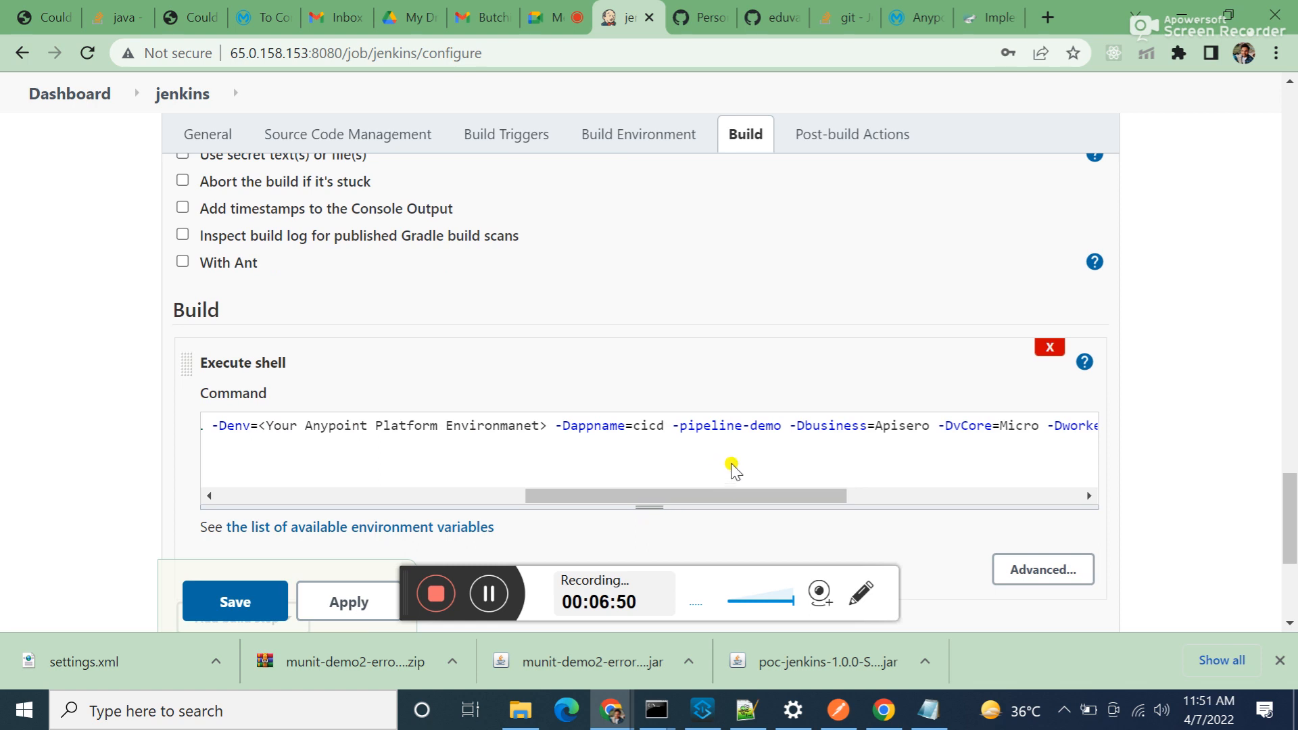
pyautogui.hscroll(10, 733, 468)
pyautogui.hscroll(-18, 733, 466)
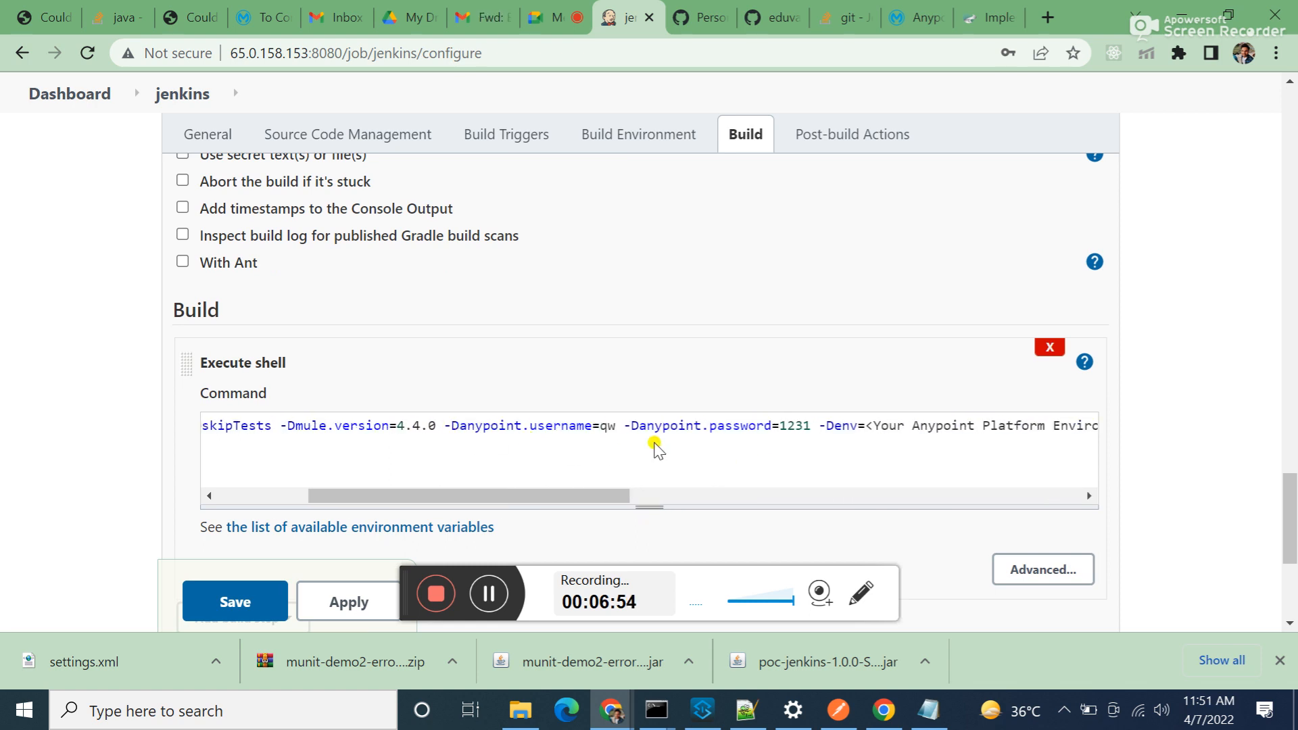
pyautogui.press('BackSpace')
pyautogui.press('BackSpace')
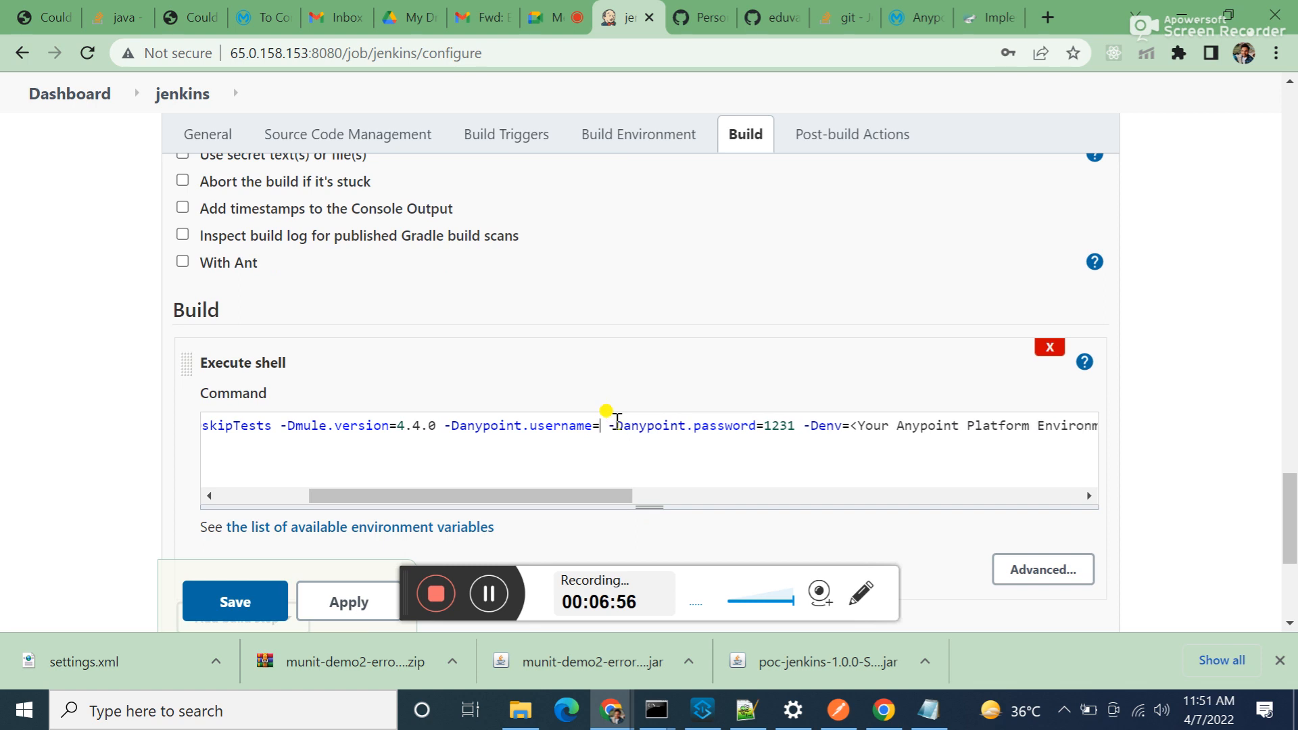
pyautogui.write('$')
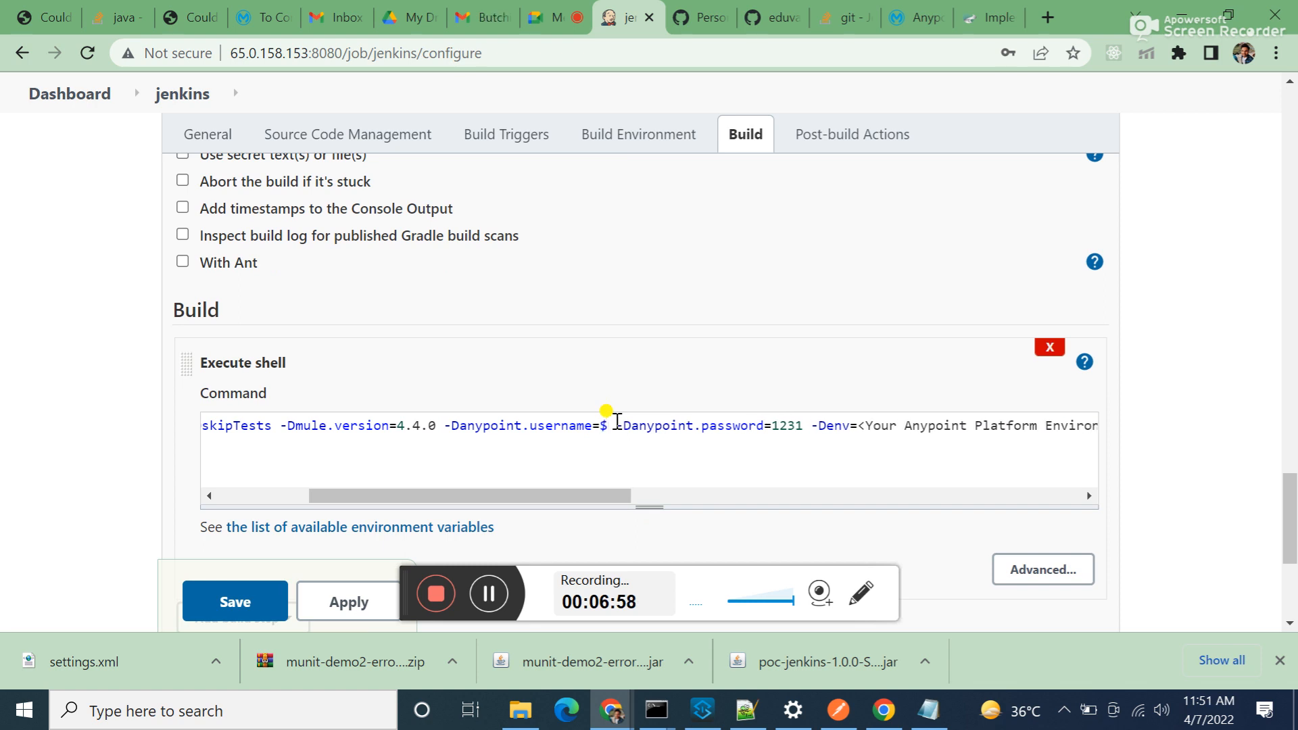
pyautogui.write('{}')
pyautogui.write('username')
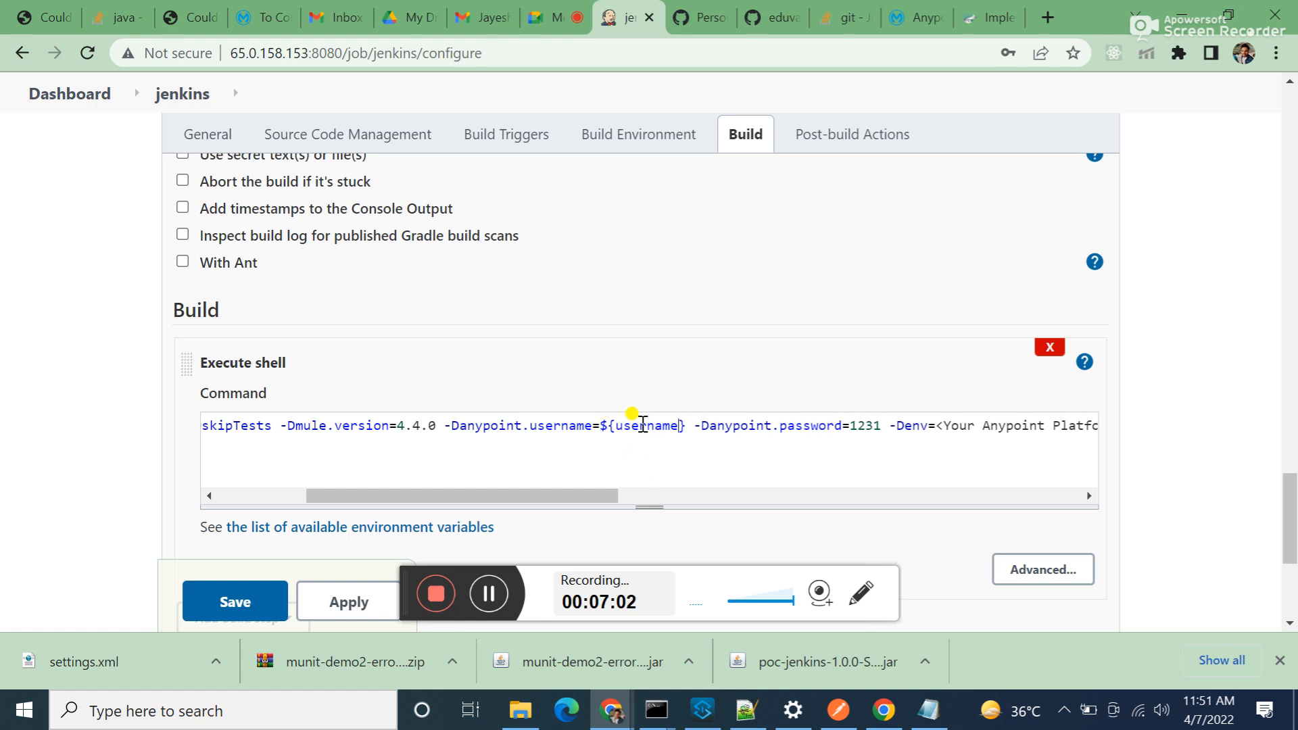
# - Check the masked username pair, and replace the shell command's -Danypoint.password value with the variable ${password}
pyautogui.scroll(3, 579, 357)
pyautogui.scroll(4, 578, 357)
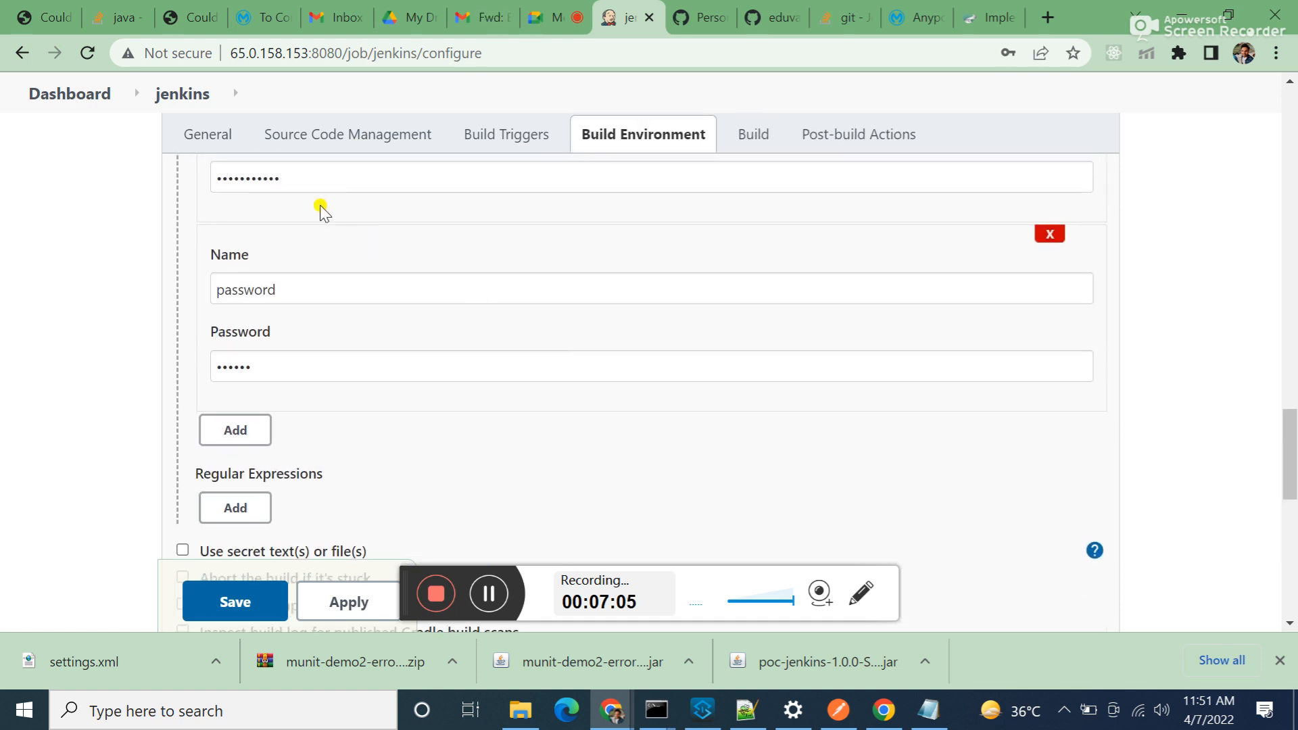
pyautogui.scroll(1, 322, 209)
pyautogui.doubleClick(278, 163)
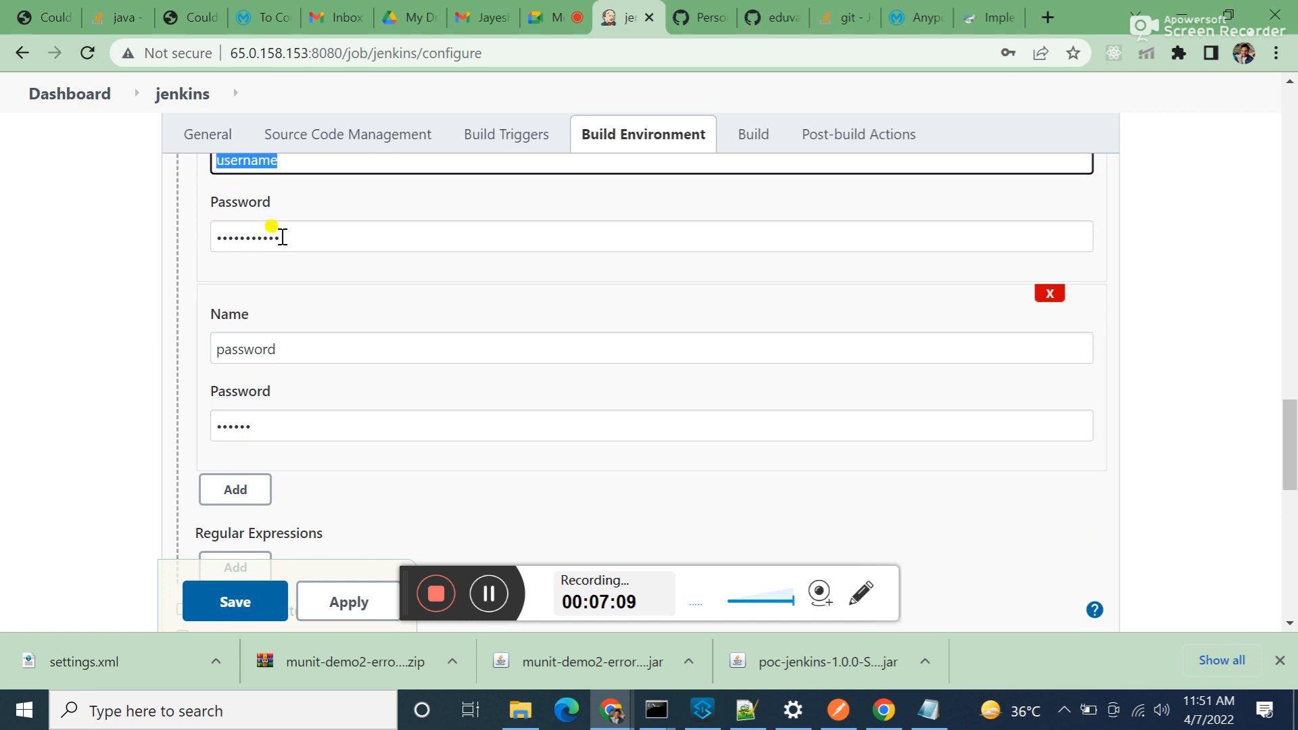
pyautogui.moveTo(269, 230); pyautogui.dragTo(209, 236)
pyautogui.scroll(-7, 261, 283)
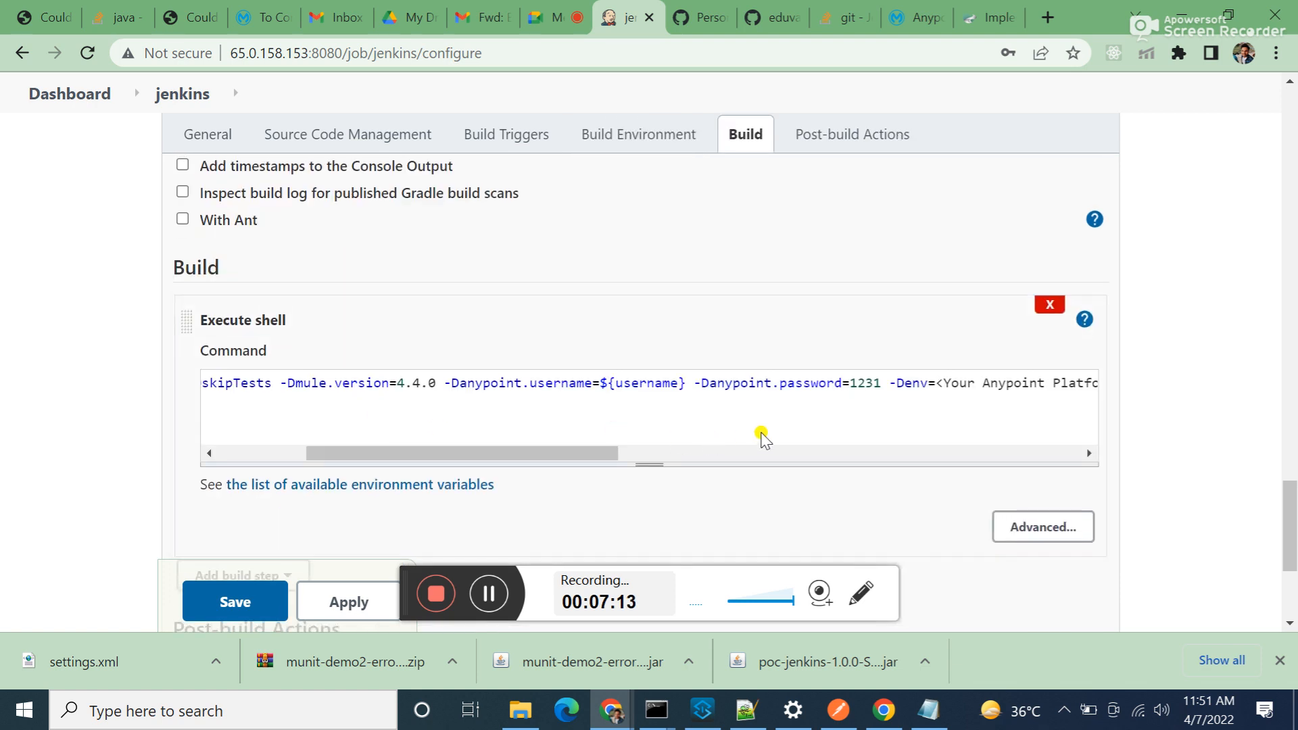
pyautogui.press('BackSpace')
pyautogui.press('BackSpace')
pyautogui.press('BackSpace')
pyautogui.press('BackSpace')
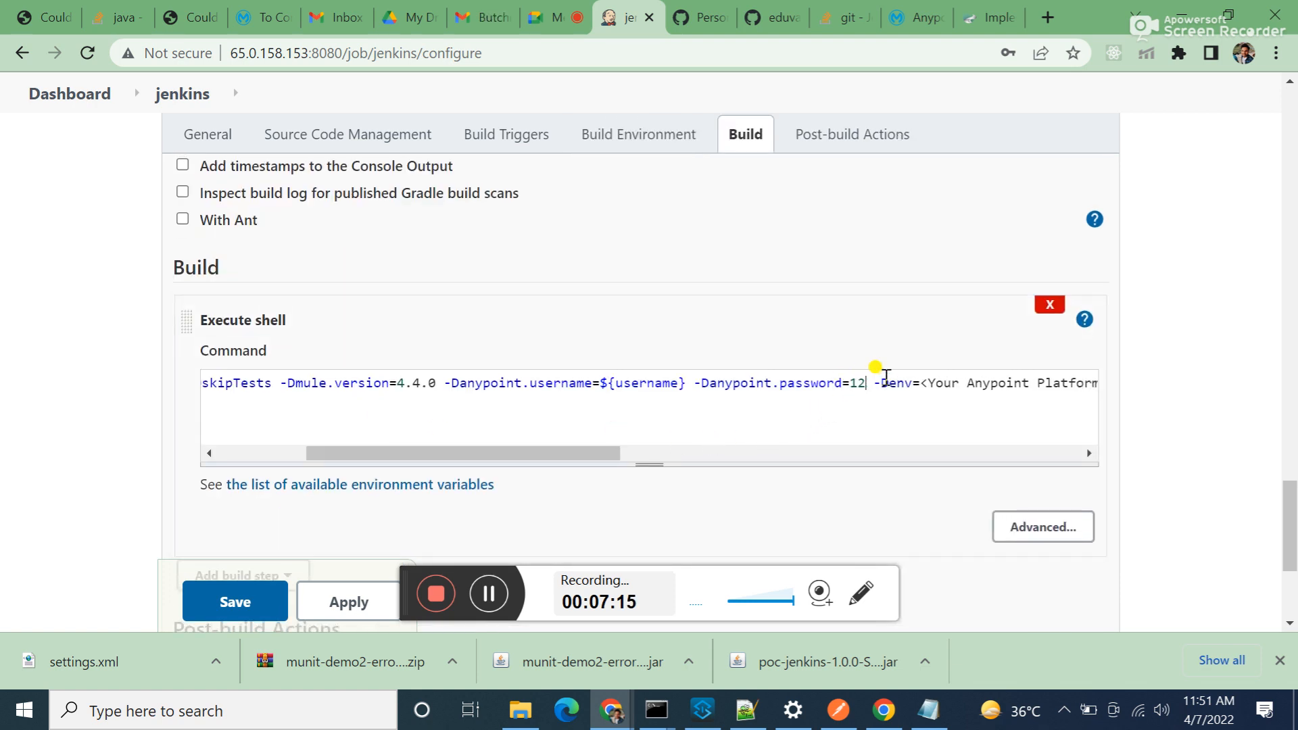
pyautogui.write('$')
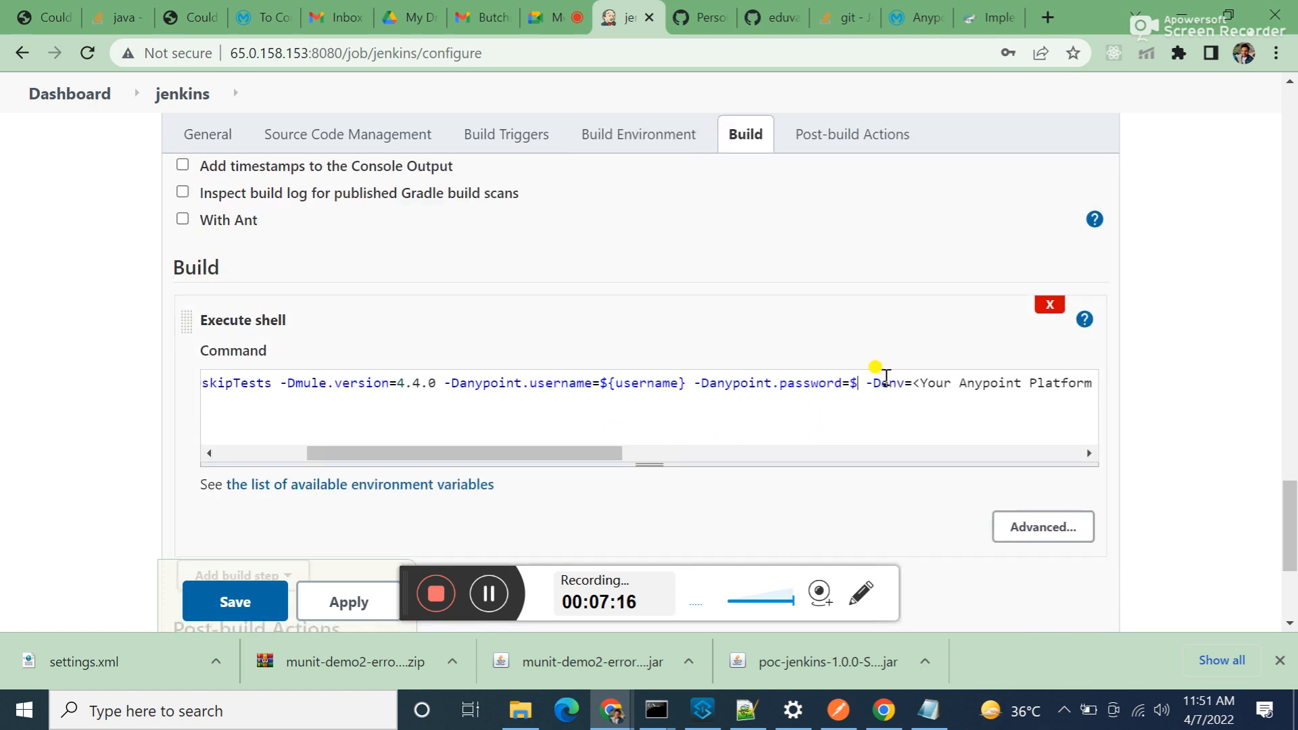
pyautogui.write('{}')
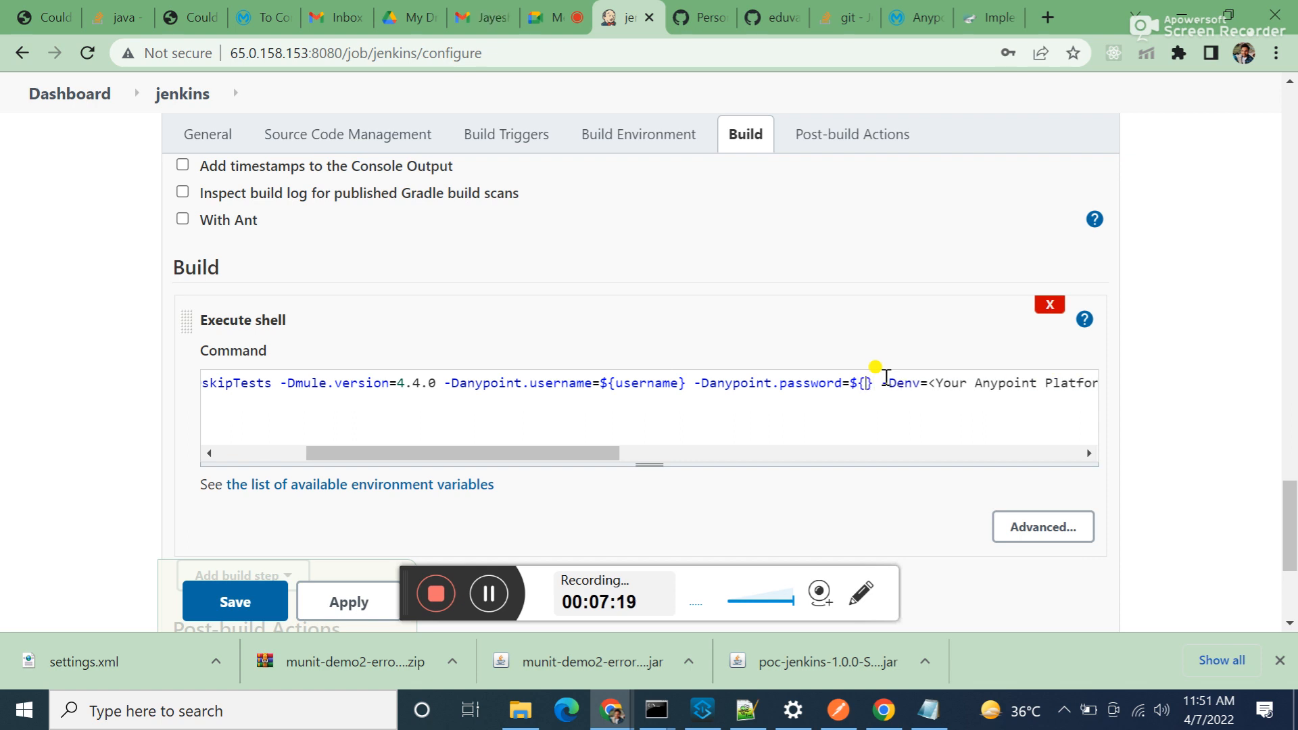
pyautogui.write('password')
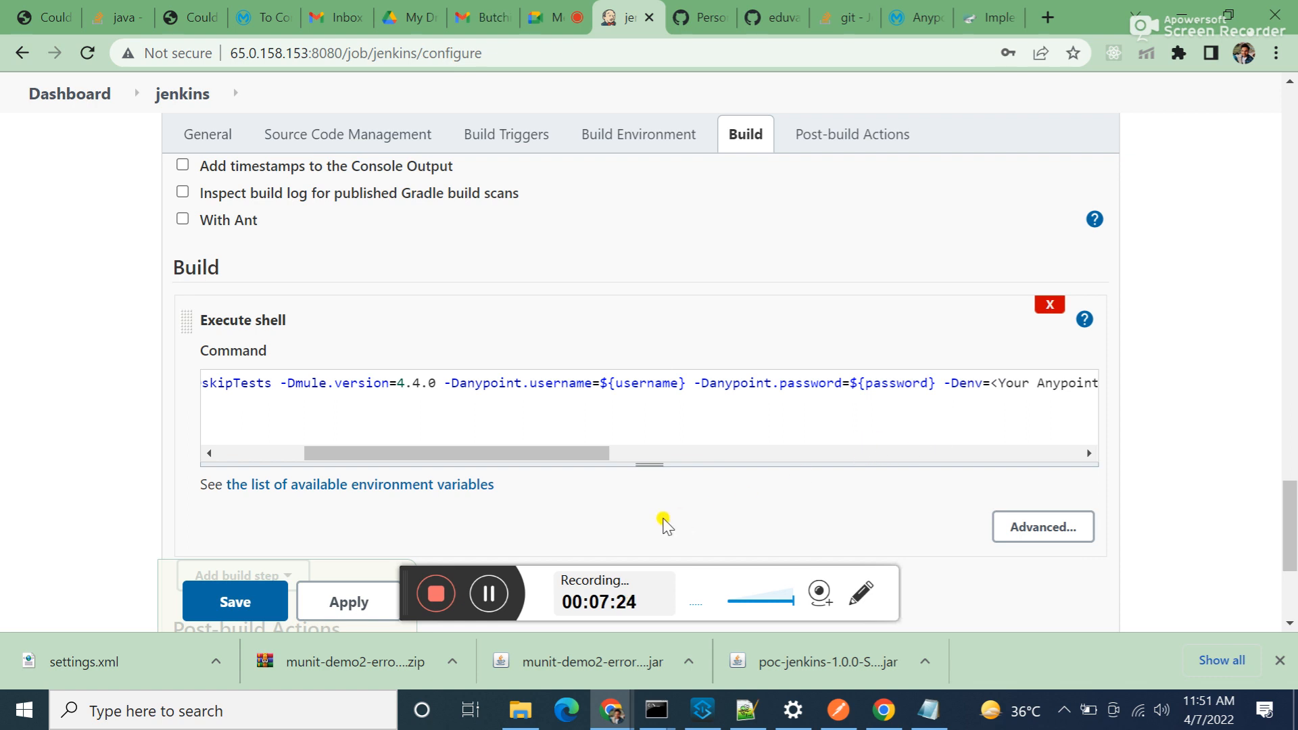
# - Review the masked password pairs and shell command, save the job configuration, and decline the browser's offer to store the password
pyautogui.scroll(2, 663, 523)
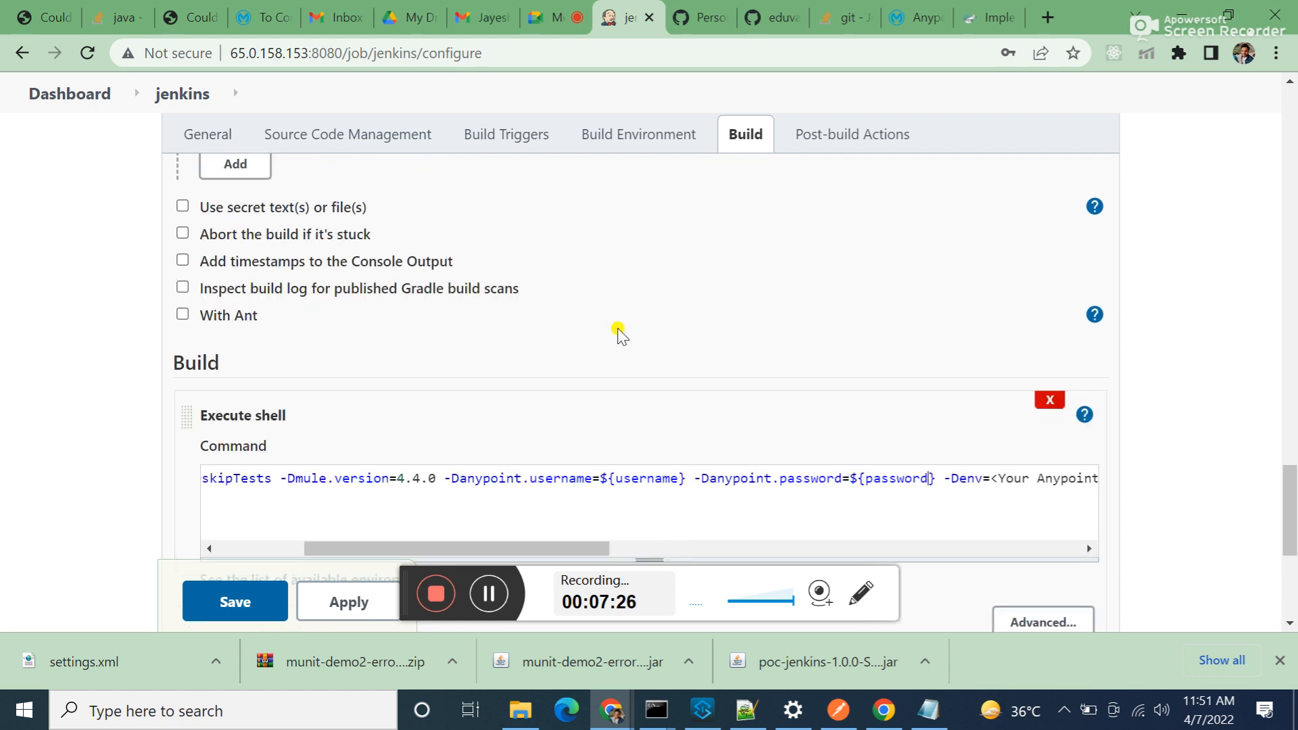
pyautogui.scroll(5, 619, 332)
pyautogui.scroll(1, 619, 332)
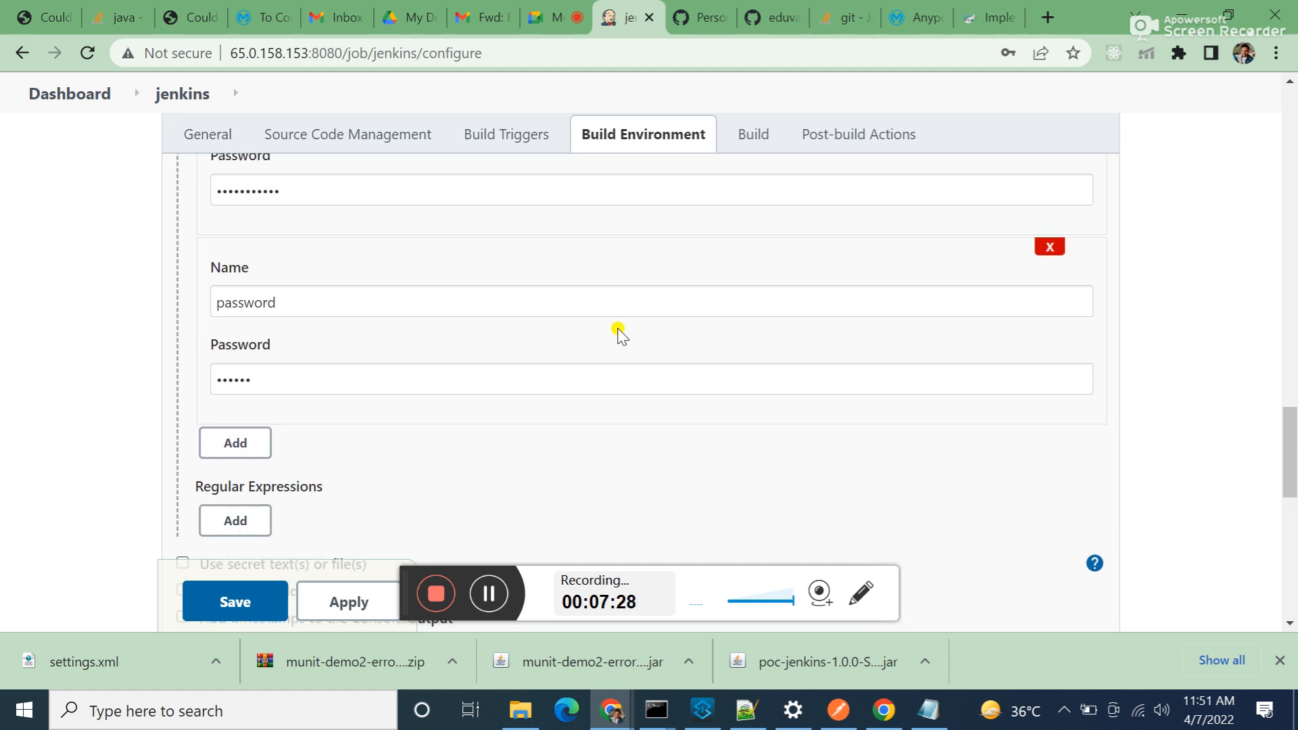
pyautogui.scroll(-5, 423, 456)
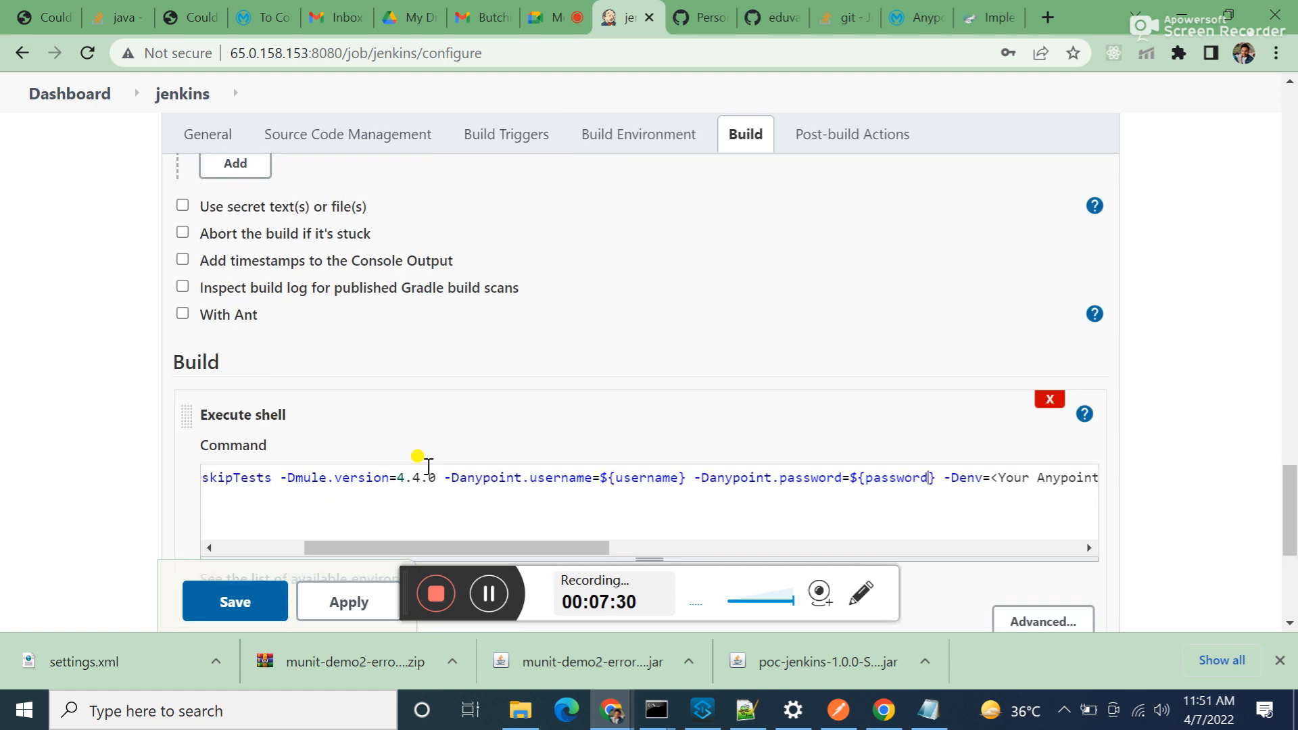
pyautogui.scroll(-5, 423, 466)
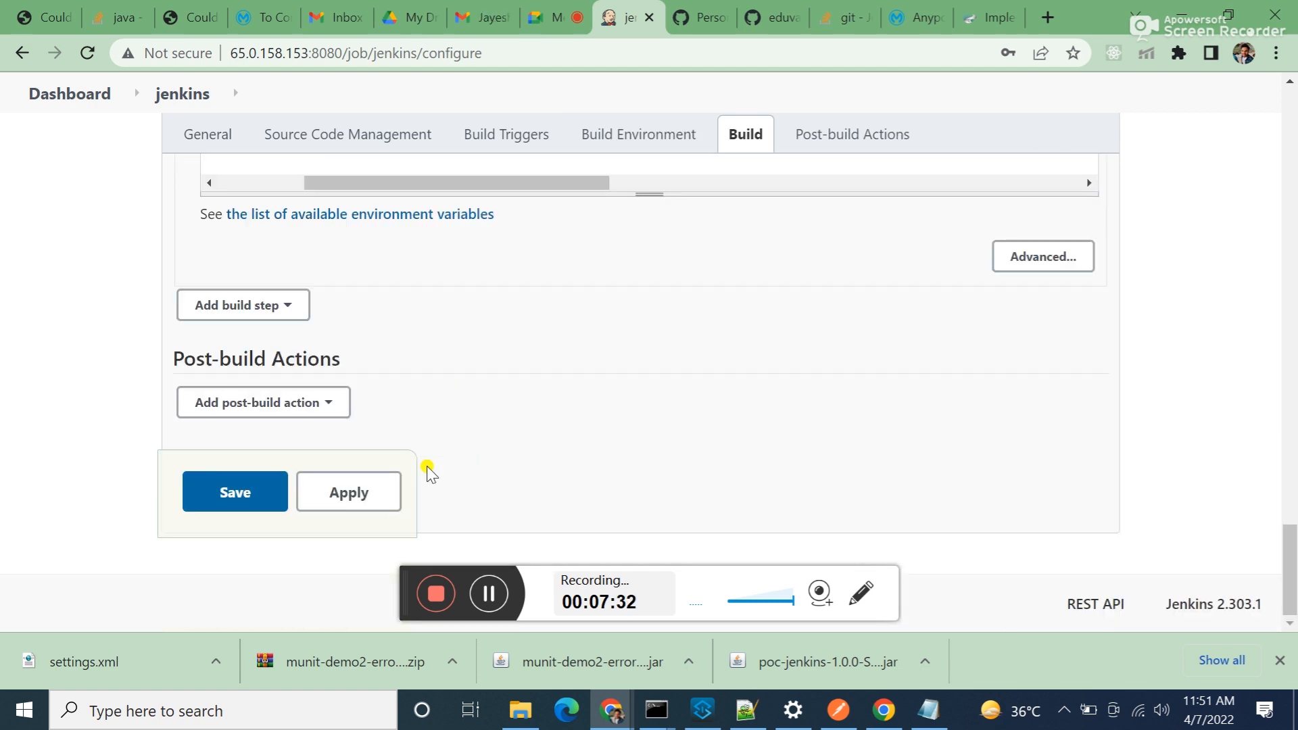
pyautogui.click(225, 494)
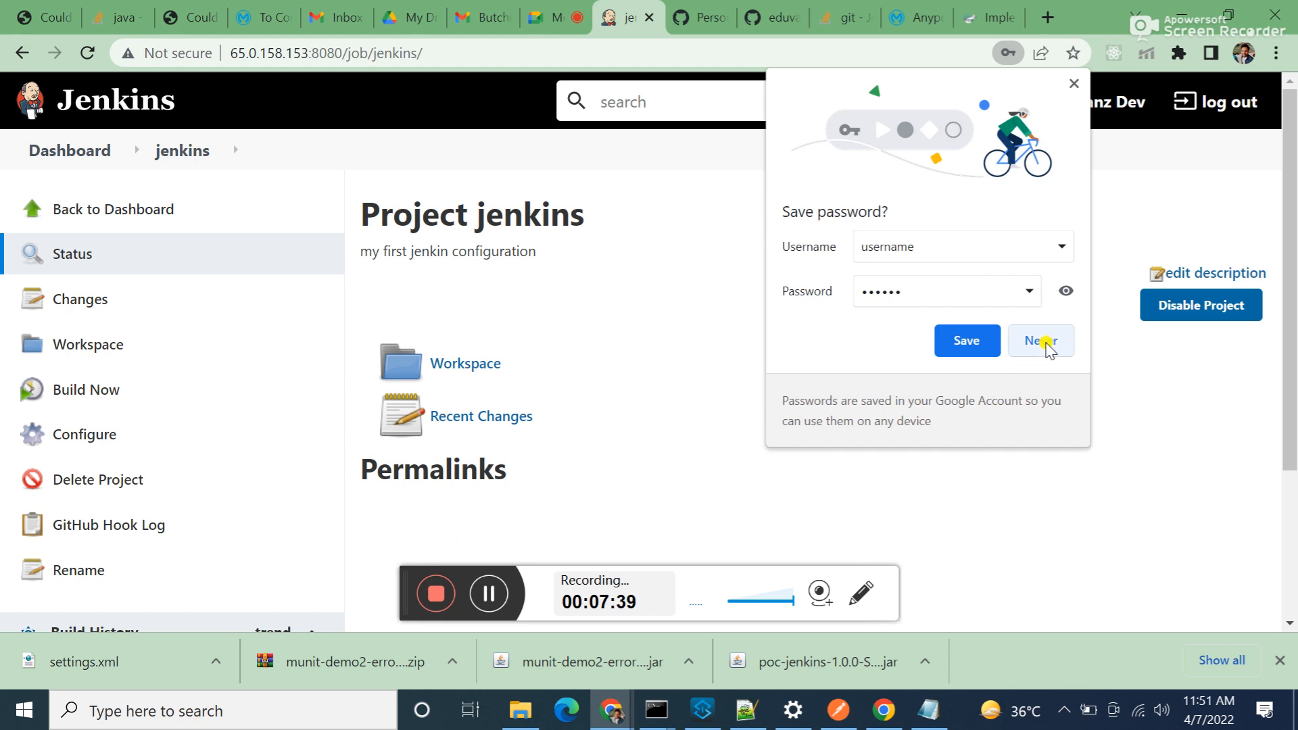
pyautogui.click(1043, 342)
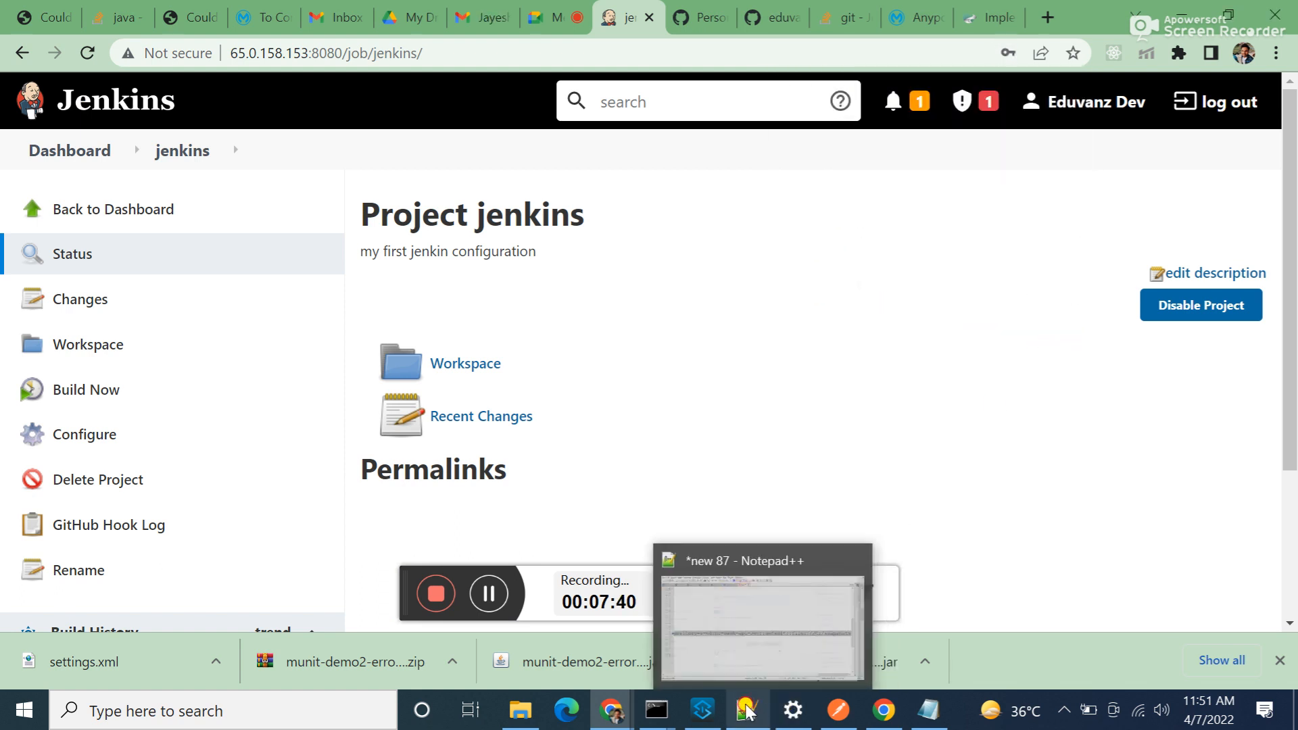
# - Switch to the Notepad++ notes and highlight the Steps 3 text "adding webhook in github"
pyautogui.click(747, 712)
pyautogui.hscroll(-10, 558, 518)
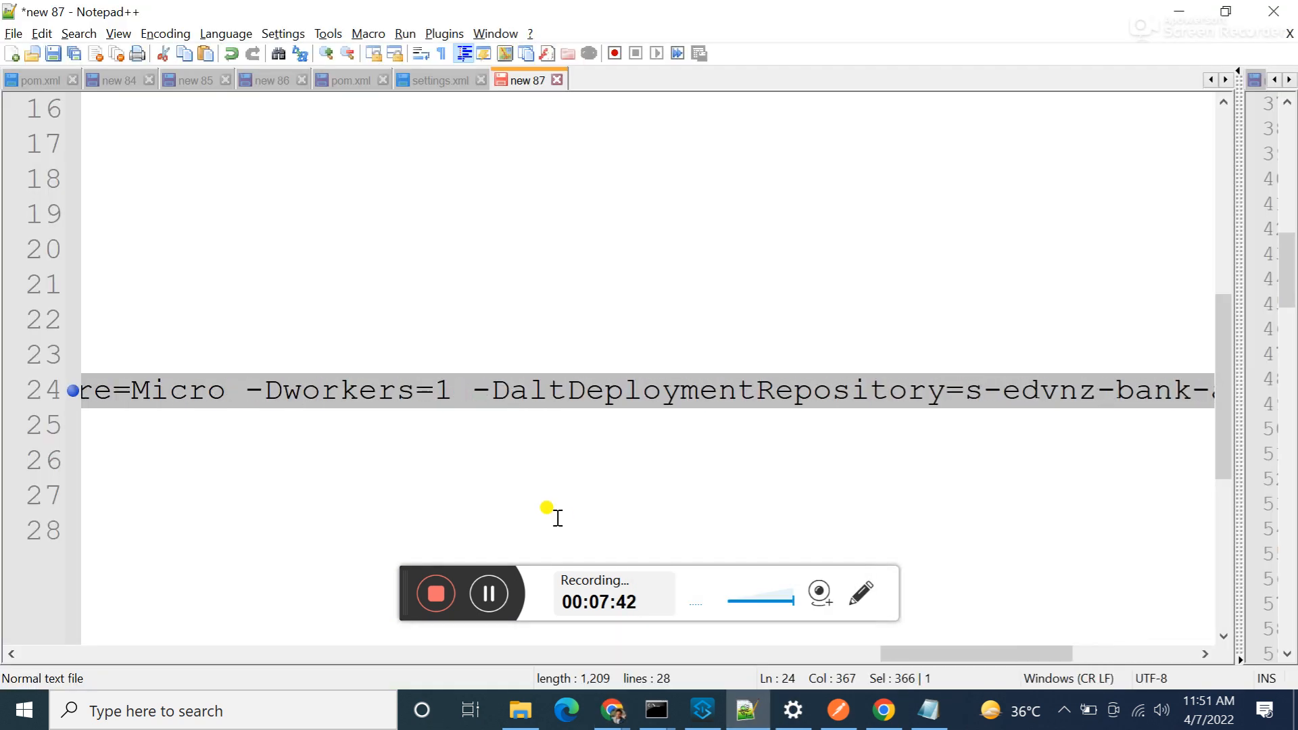
pyautogui.hscroll(-10, 558, 518)
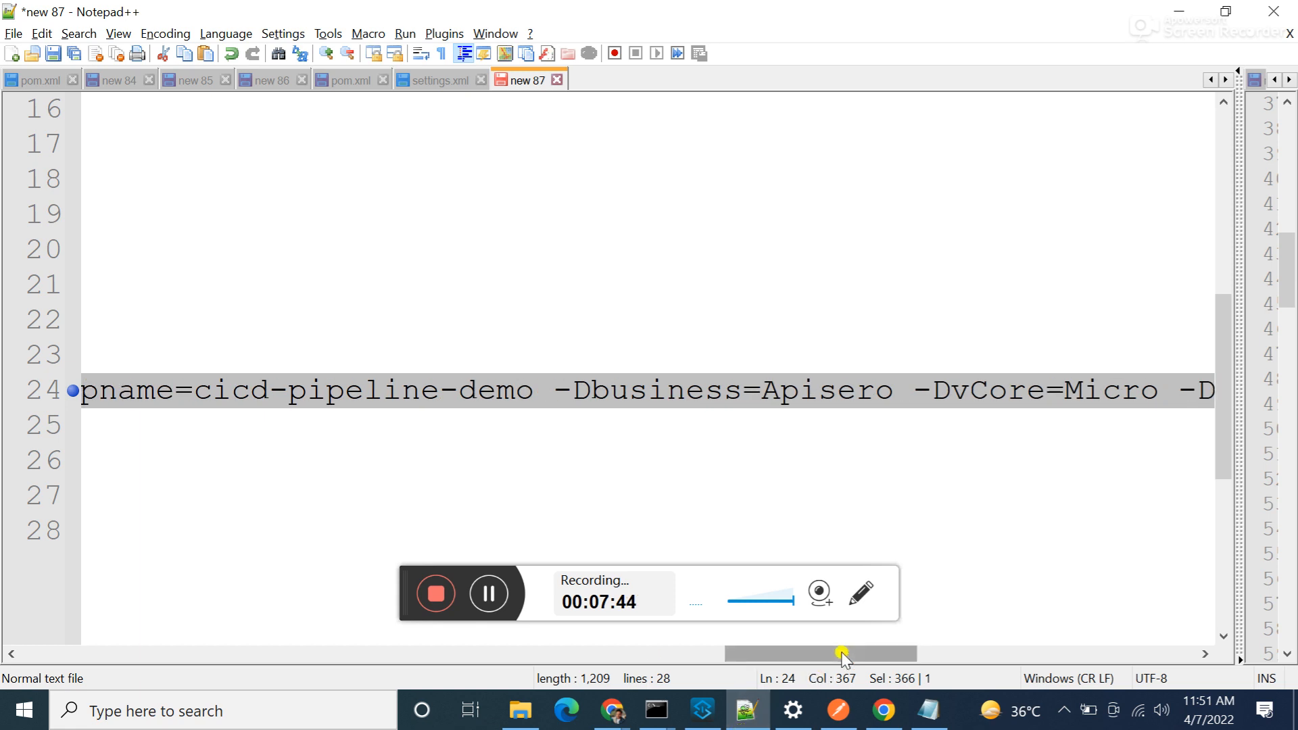
pyautogui.moveTo(843, 656); pyautogui.dragTo(150, 651)
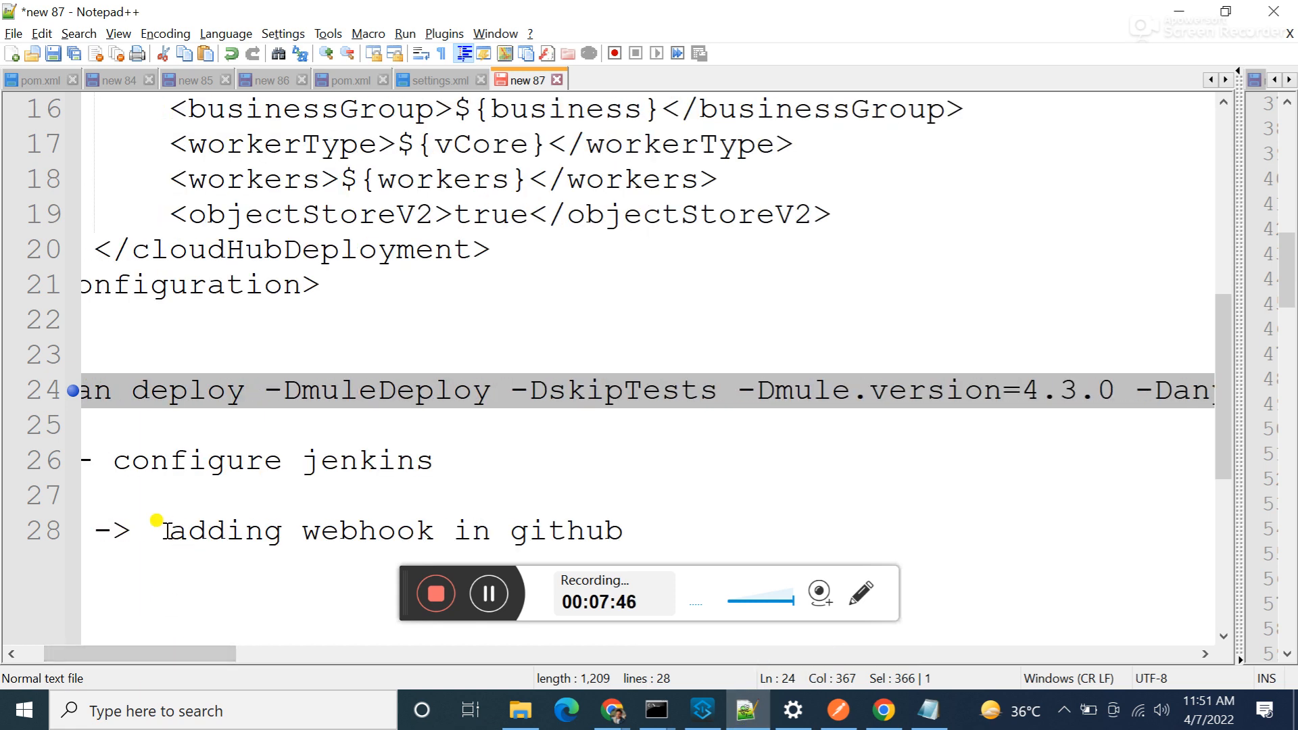
pyautogui.moveTo(156, 520); pyautogui.dragTo(775, 517)
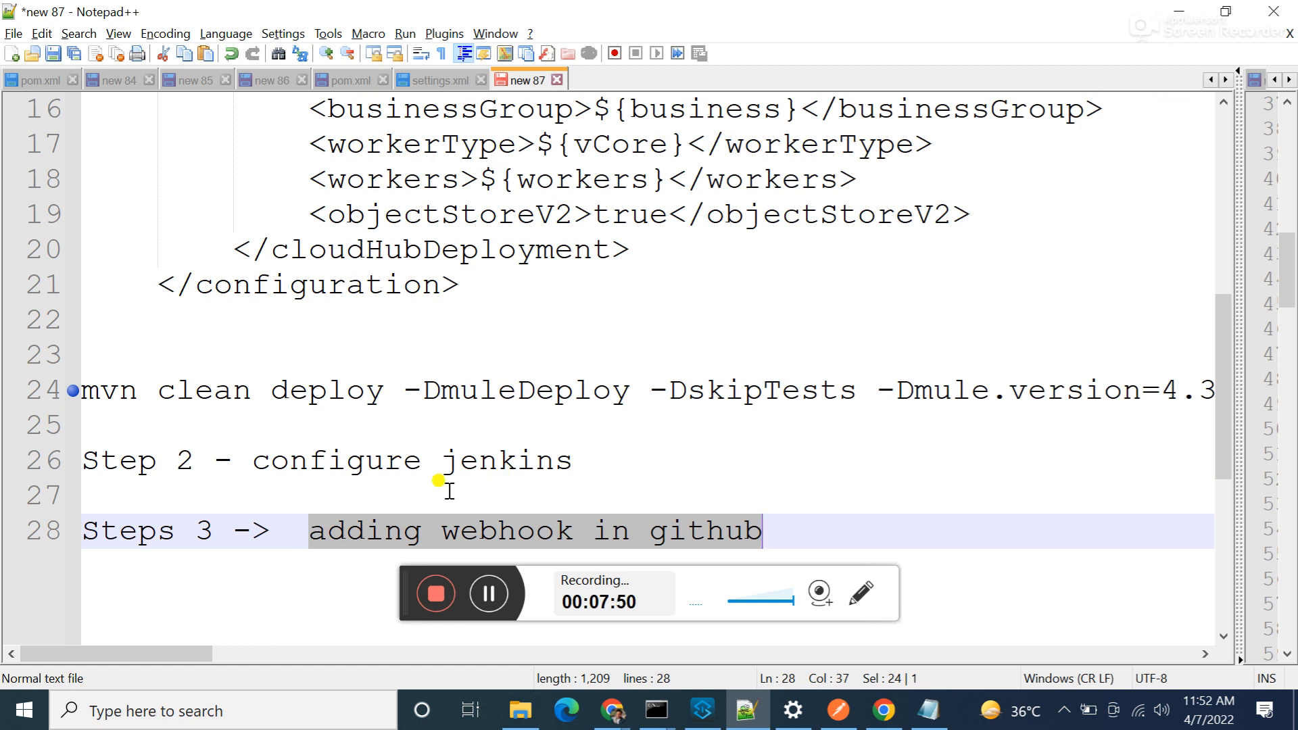
# - Insert a blank line above the Steps 3 note and return to the Jenkins project page in Chrome
pyautogui.click(319, 498)
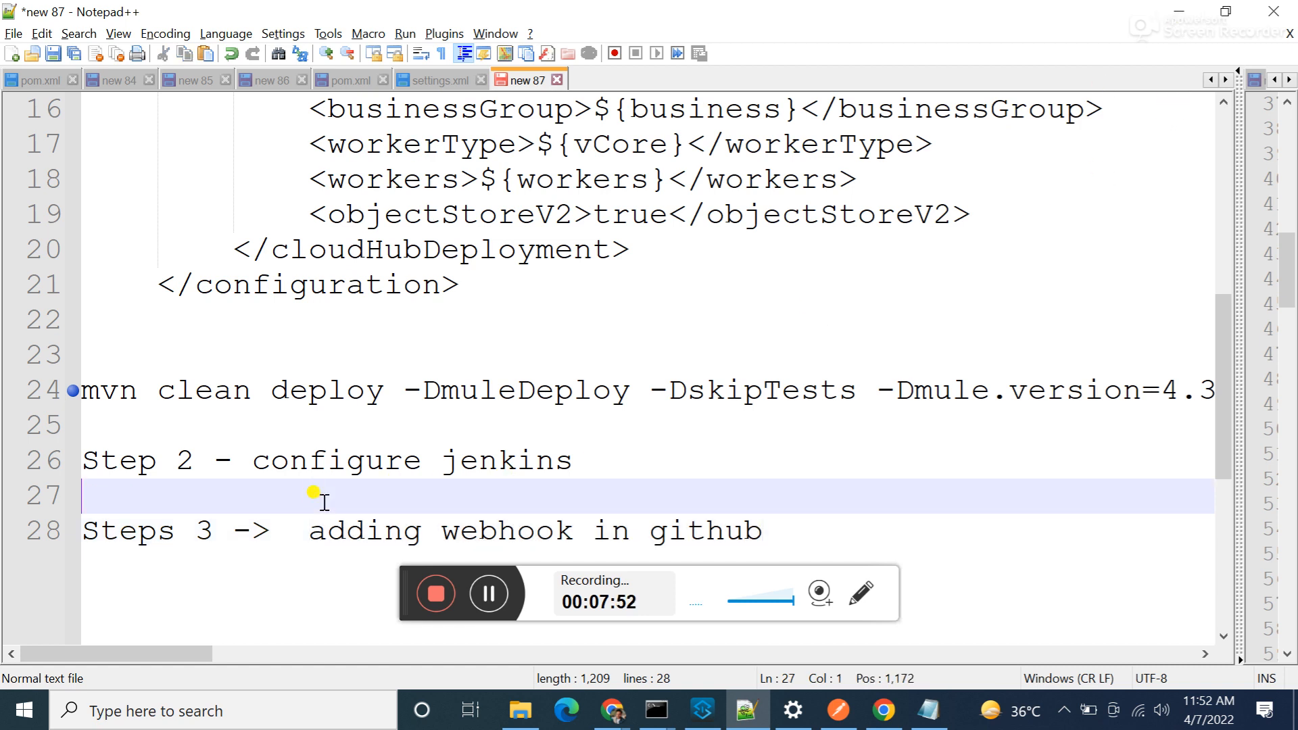
pyautogui.press('Return')
pyautogui.write('o')
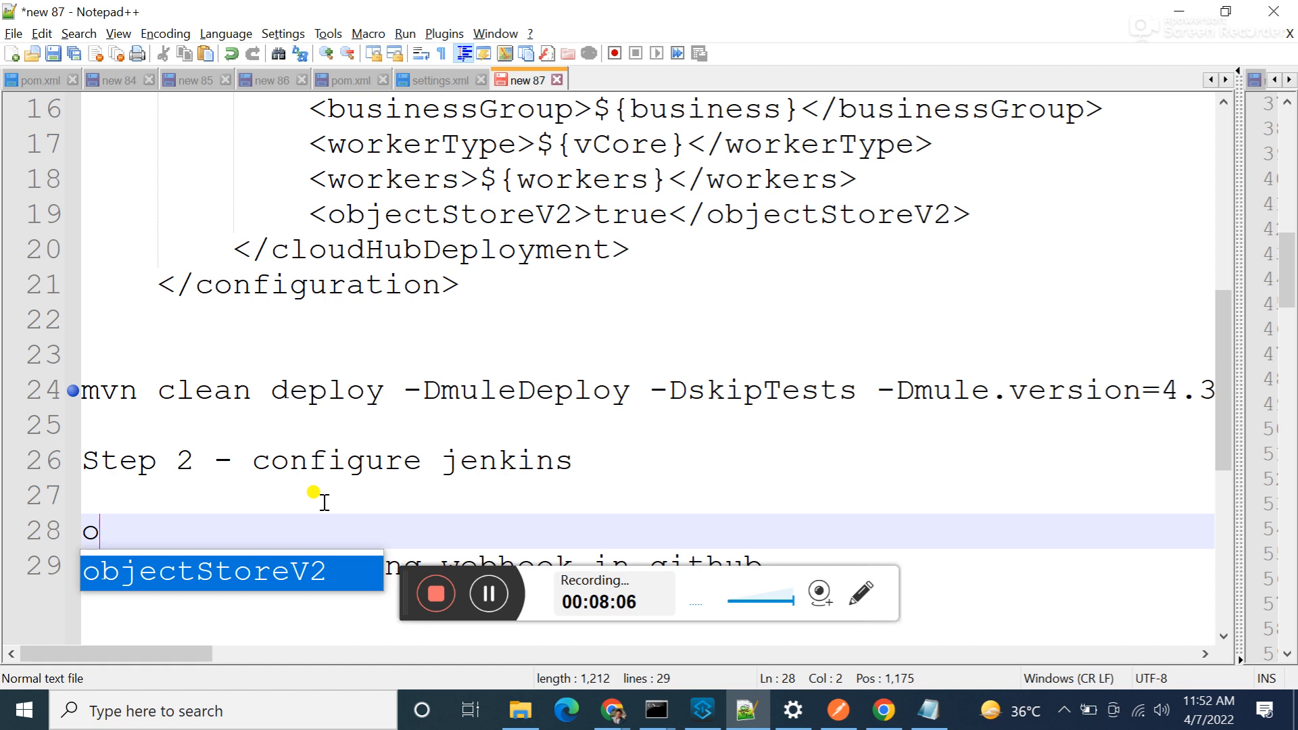
pyautogui.press('BackSpace')
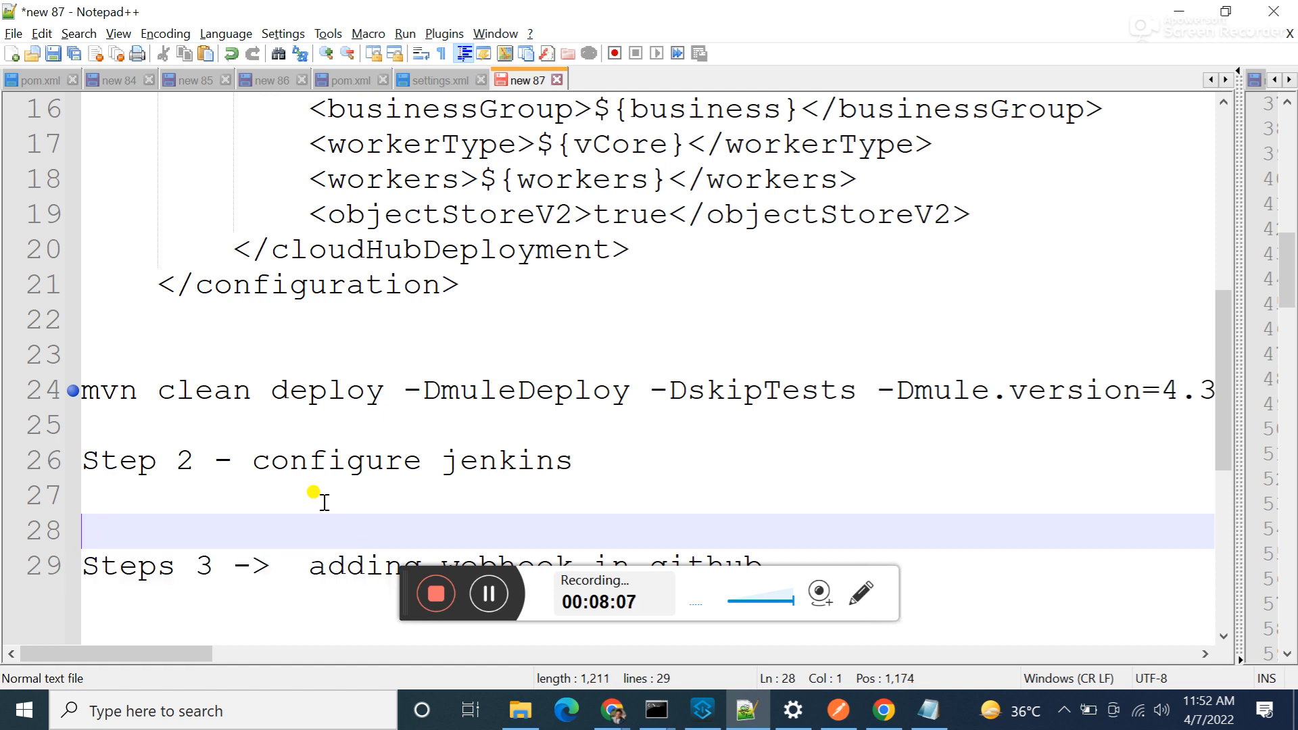
pyautogui.click(1178, 11)
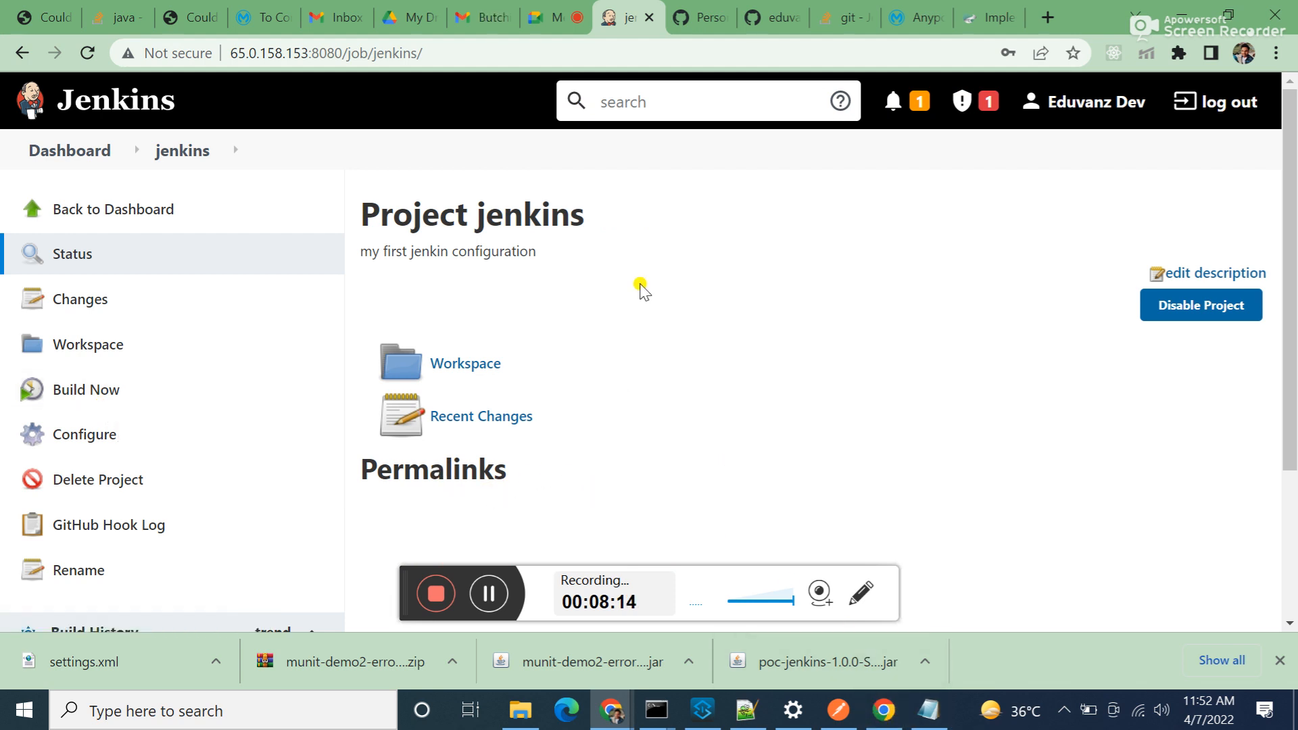
# - Switch to GitHub and open the root of the eduvanz-mulesoft repository on the s-edvnz-bank-api-dev branch
pyautogui.click(773, 25)
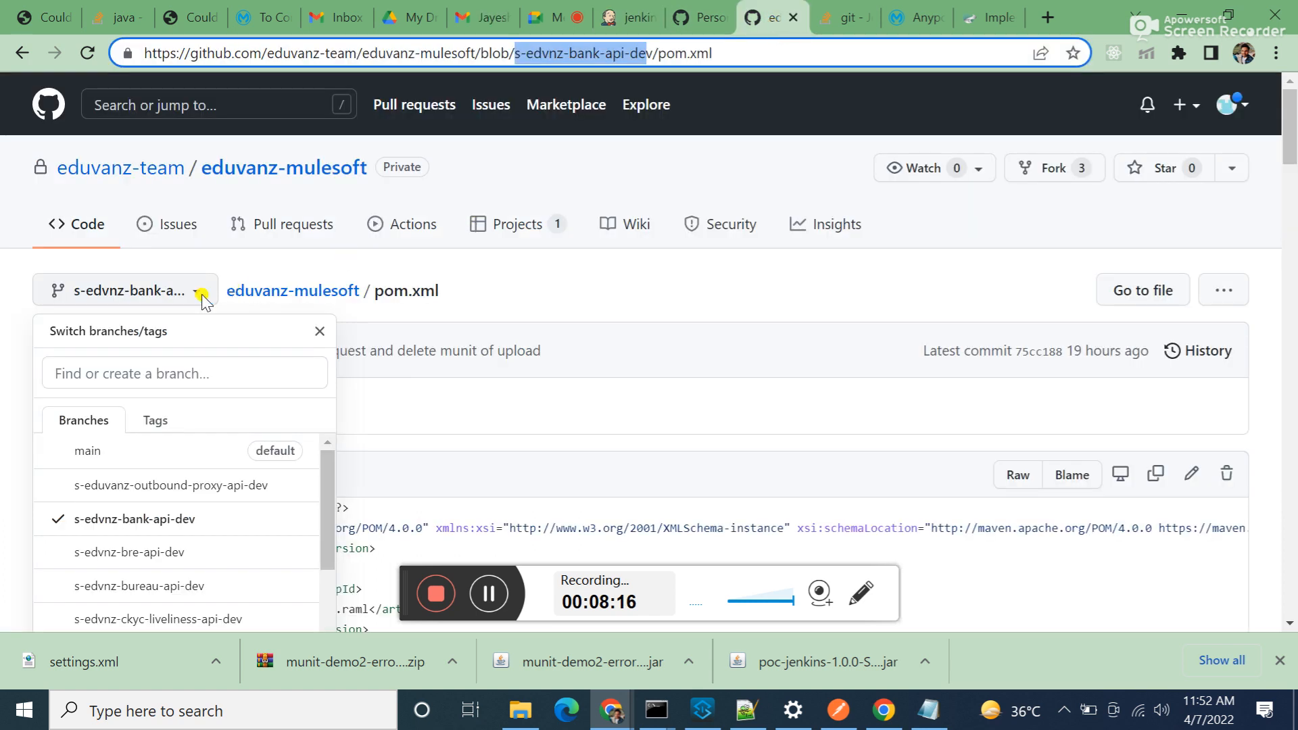
pyautogui.click(574, 327)
pyautogui.click(267, 296)
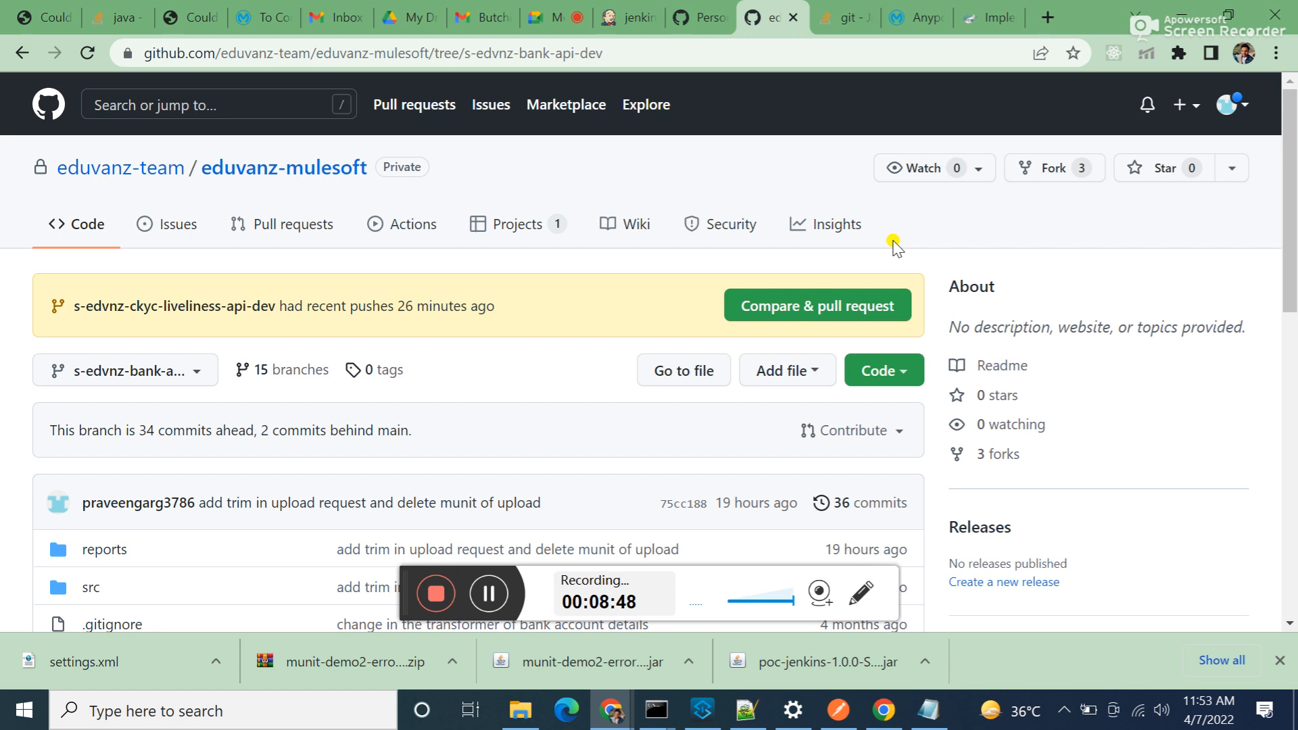
# - Return to the Jenkins project page and highlight the server base address 65.0.158.153:8080/ in its URL
pyautogui.click(630, 17)
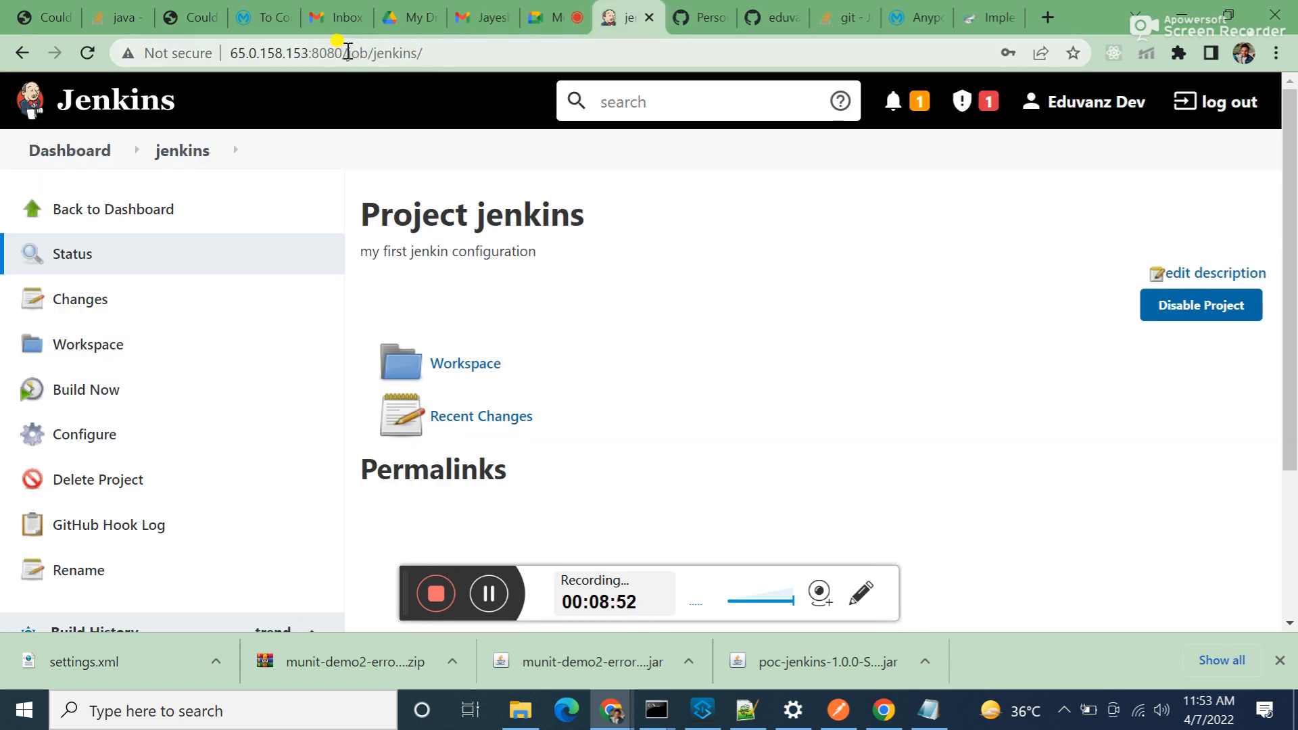
pyautogui.moveTo(347, 52); pyautogui.dragTo(223, 51)
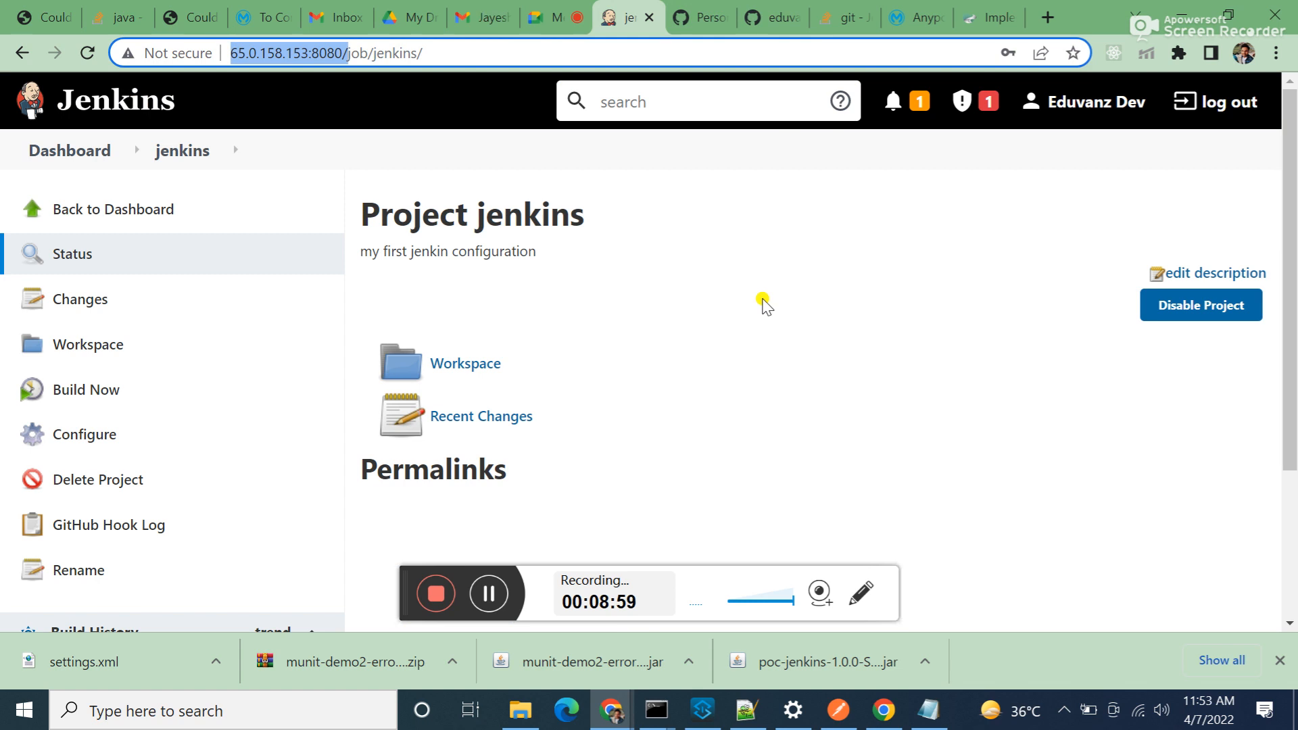
pyautogui.scroll(-3, 764, 306)
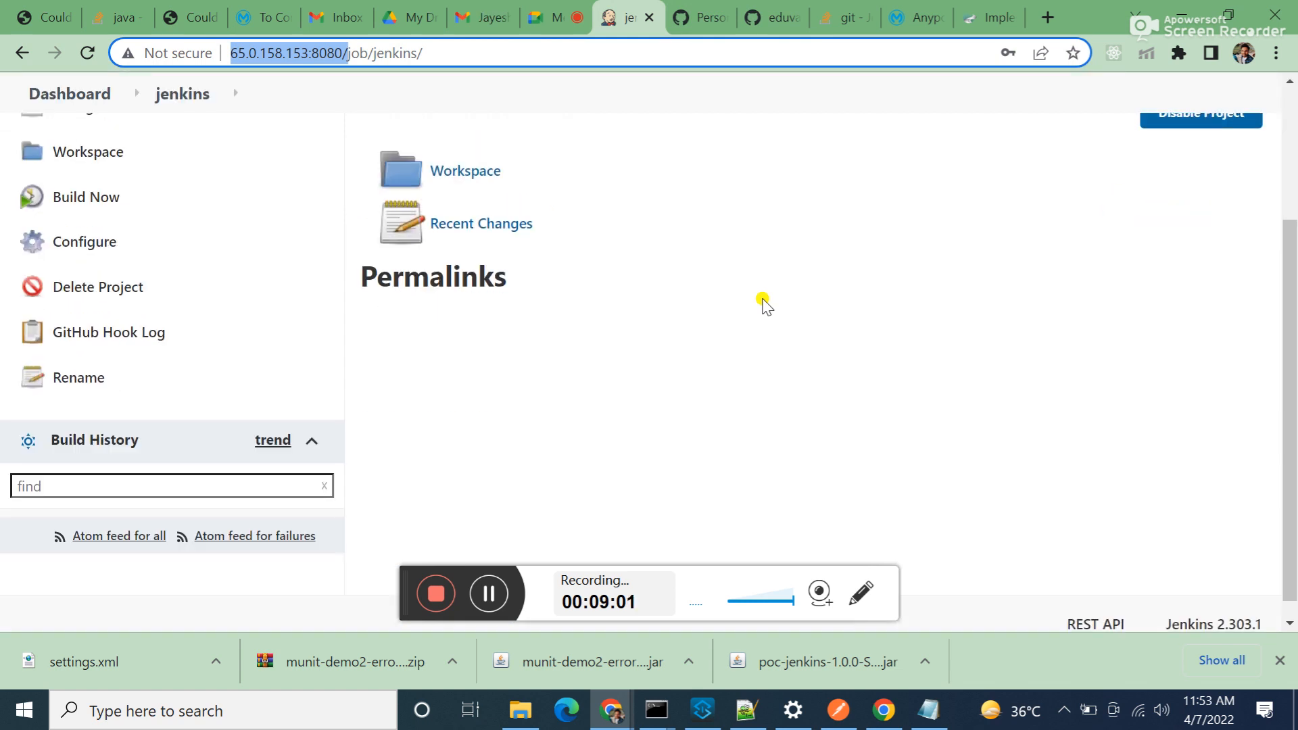
pyautogui.scroll(-1, 764, 306)
pyautogui.scroll(4, 764, 306)
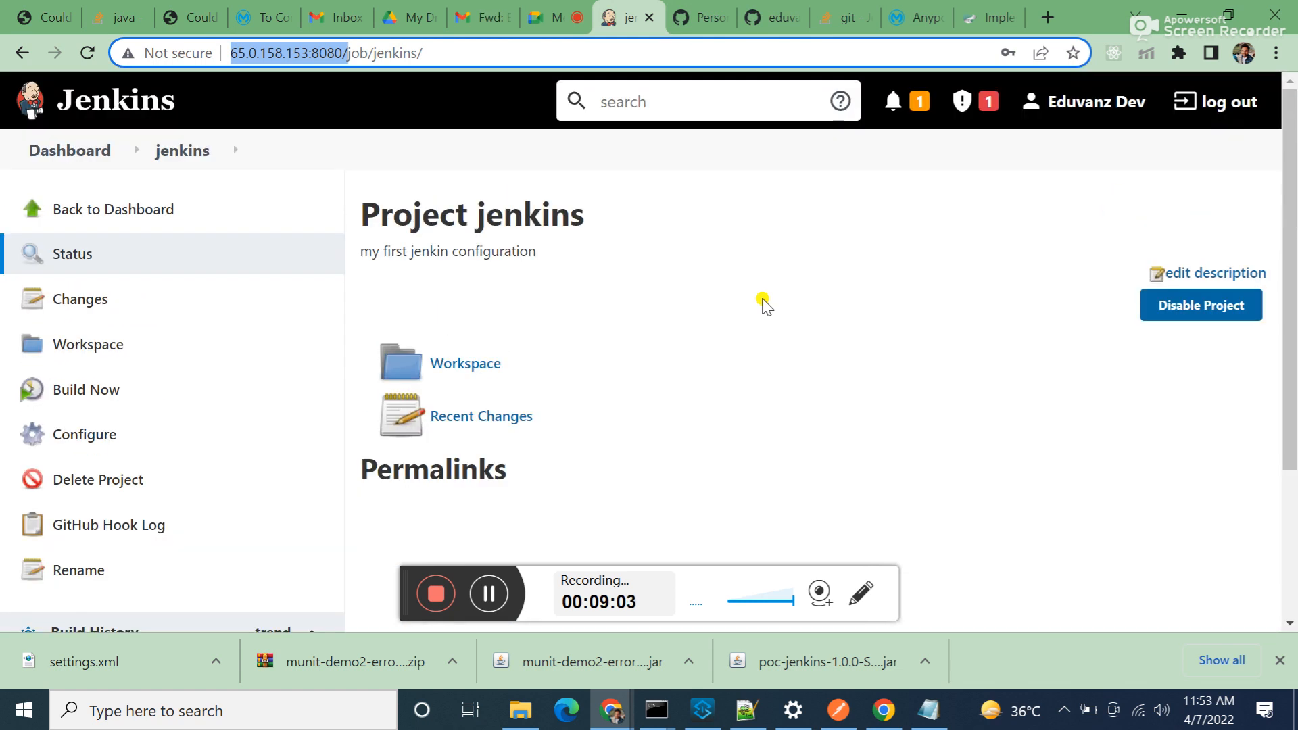
# - Switch back to the GitHub repository and sign out of the current account
pyautogui.click(754, 15)
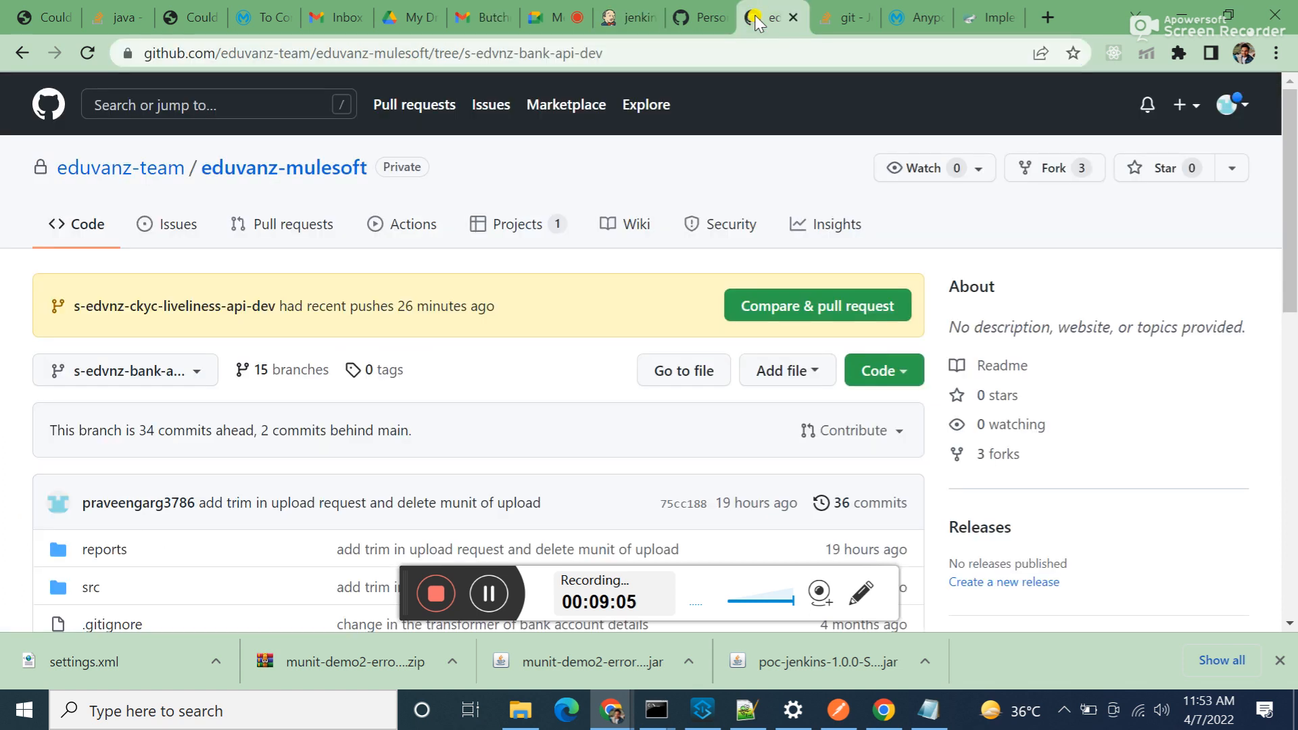
pyautogui.click(1244, 108)
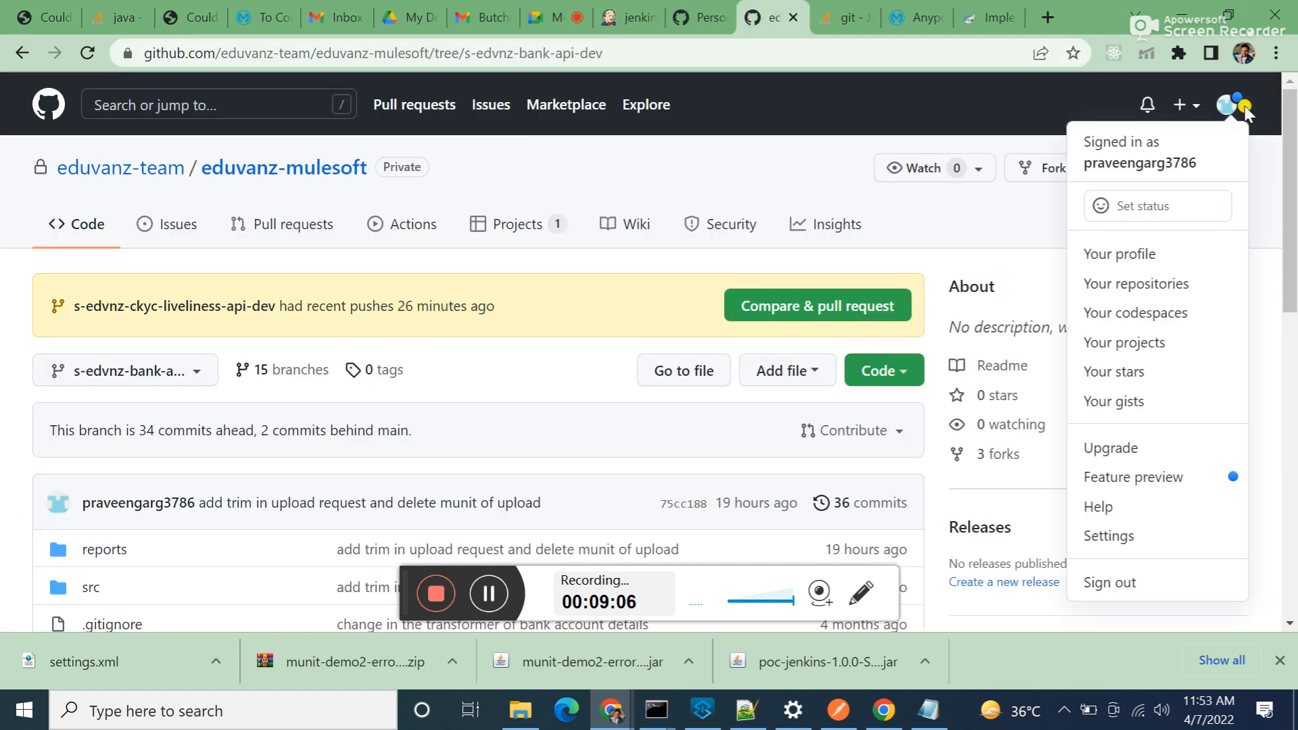
pyautogui.click(1143, 583)
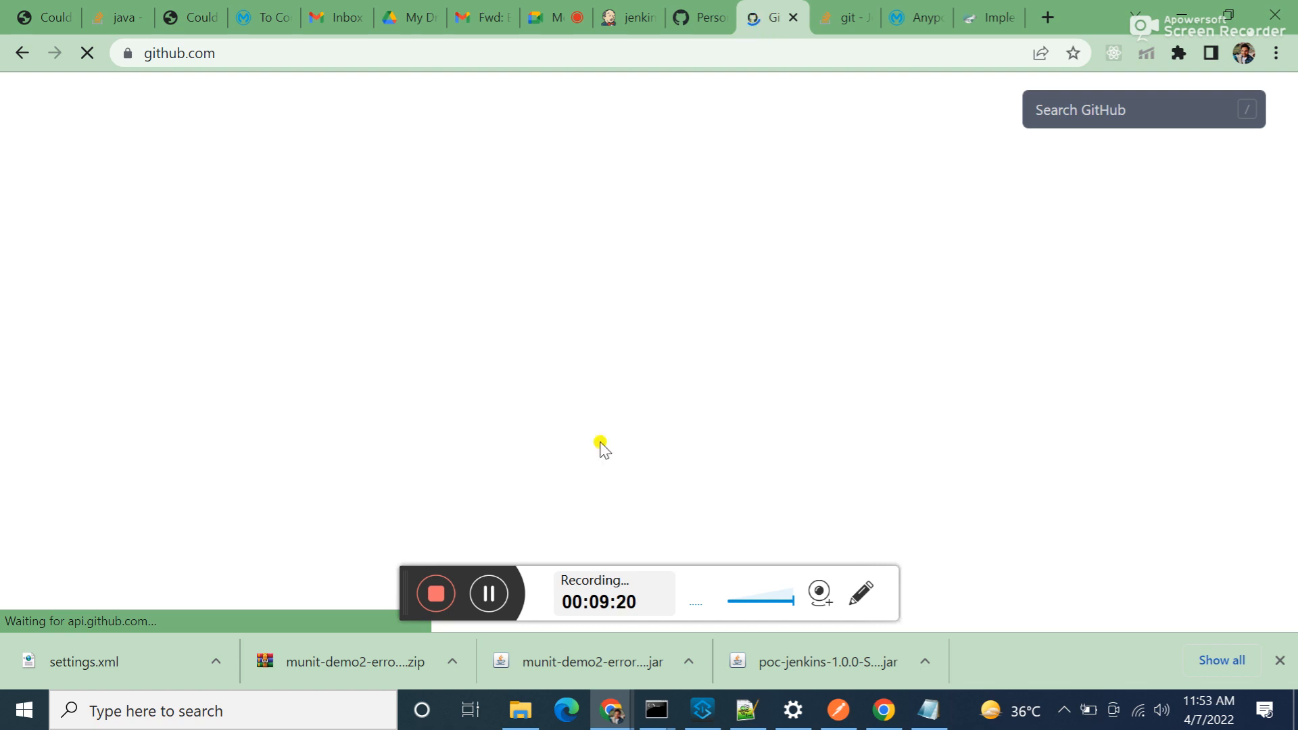
# - Open the form for adding a new webhook in the tic-tac--toe-using-react repository's settings
pyautogui.click(489, 595)
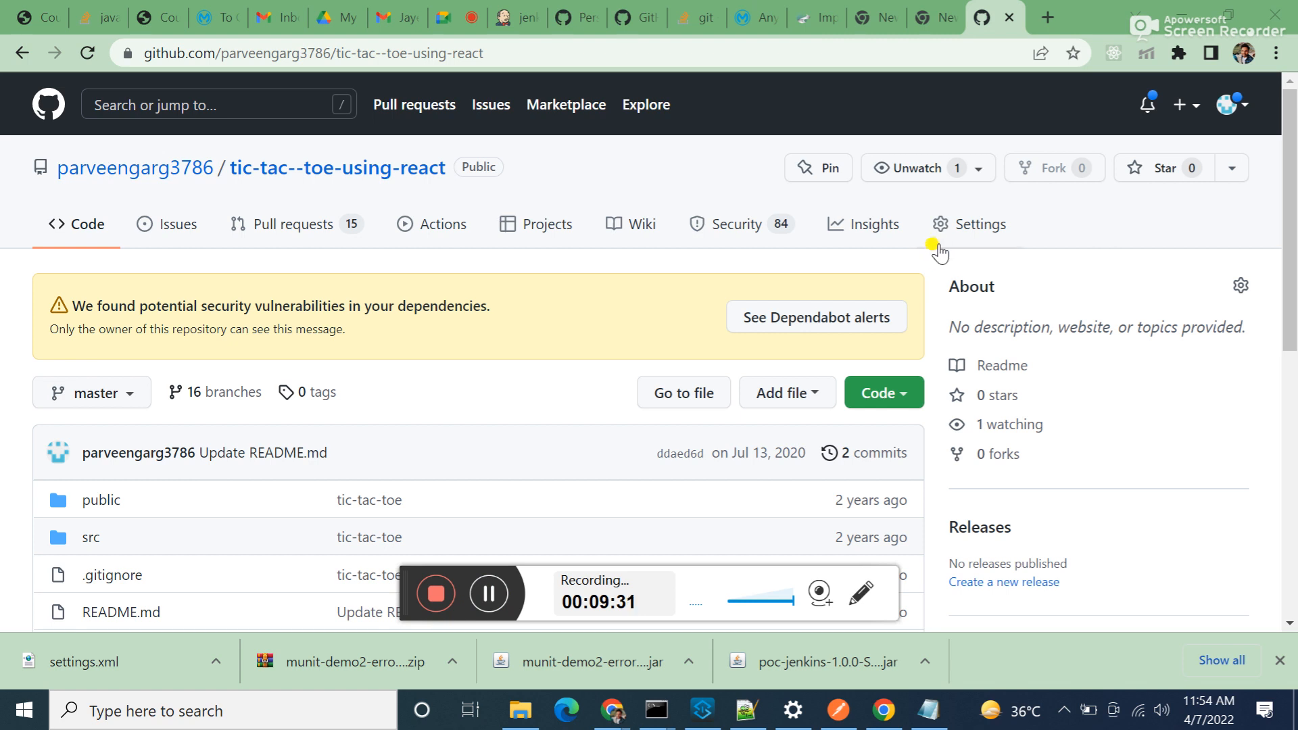
pyautogui.click(985, 233)
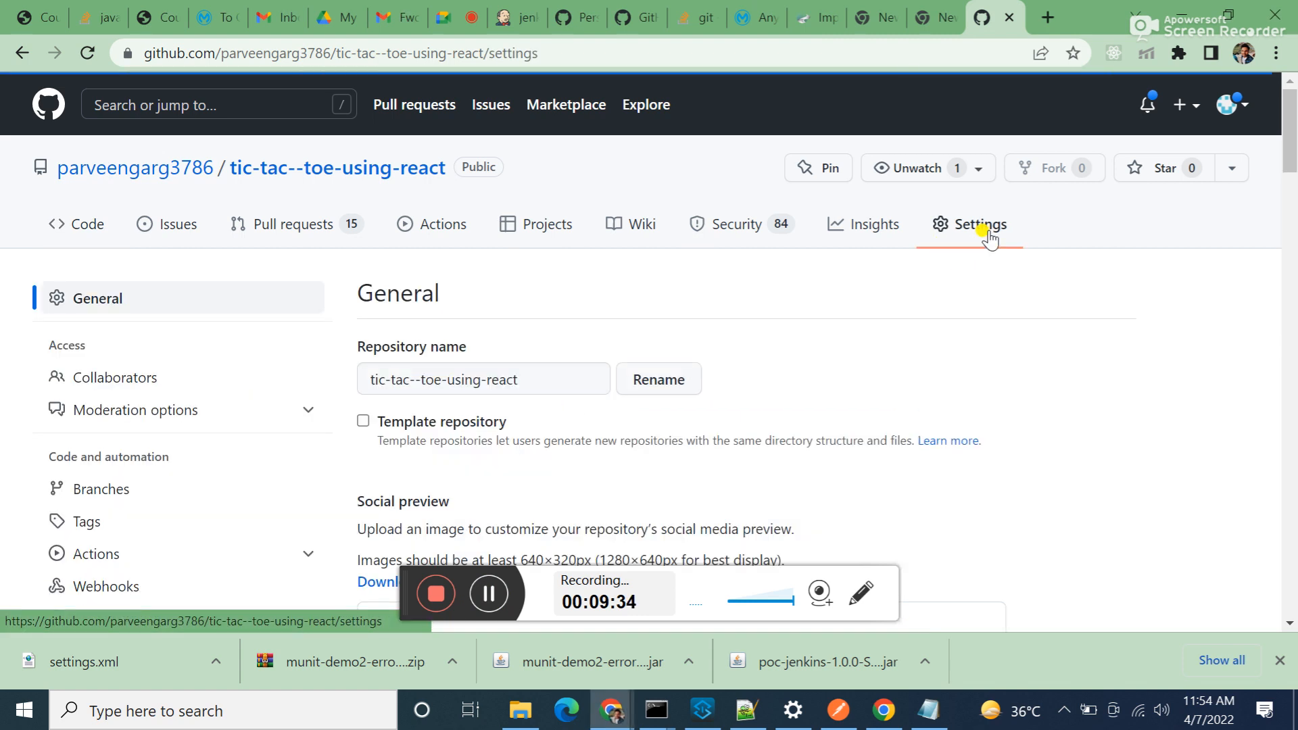
pyautogui.scroll(-1, 196, 507)
pyautogui.click(151, 485)
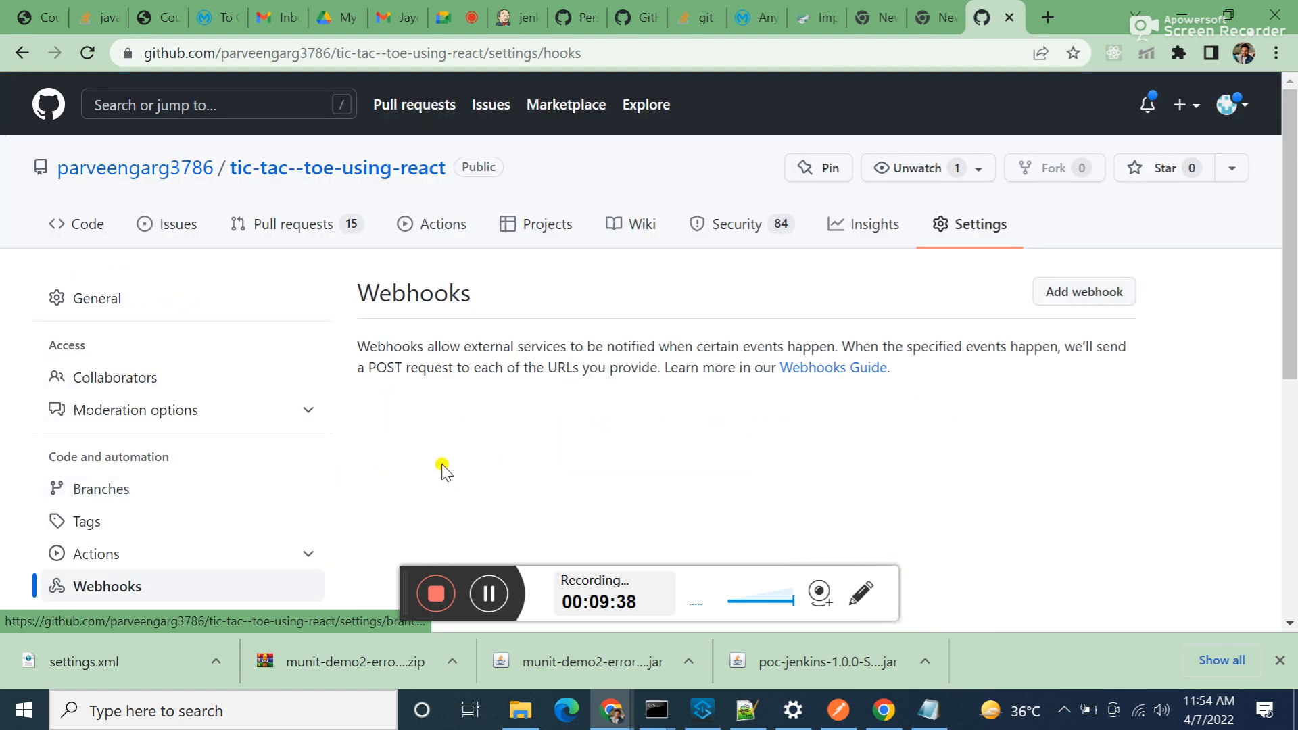
pyautogui.click(1103, 294)
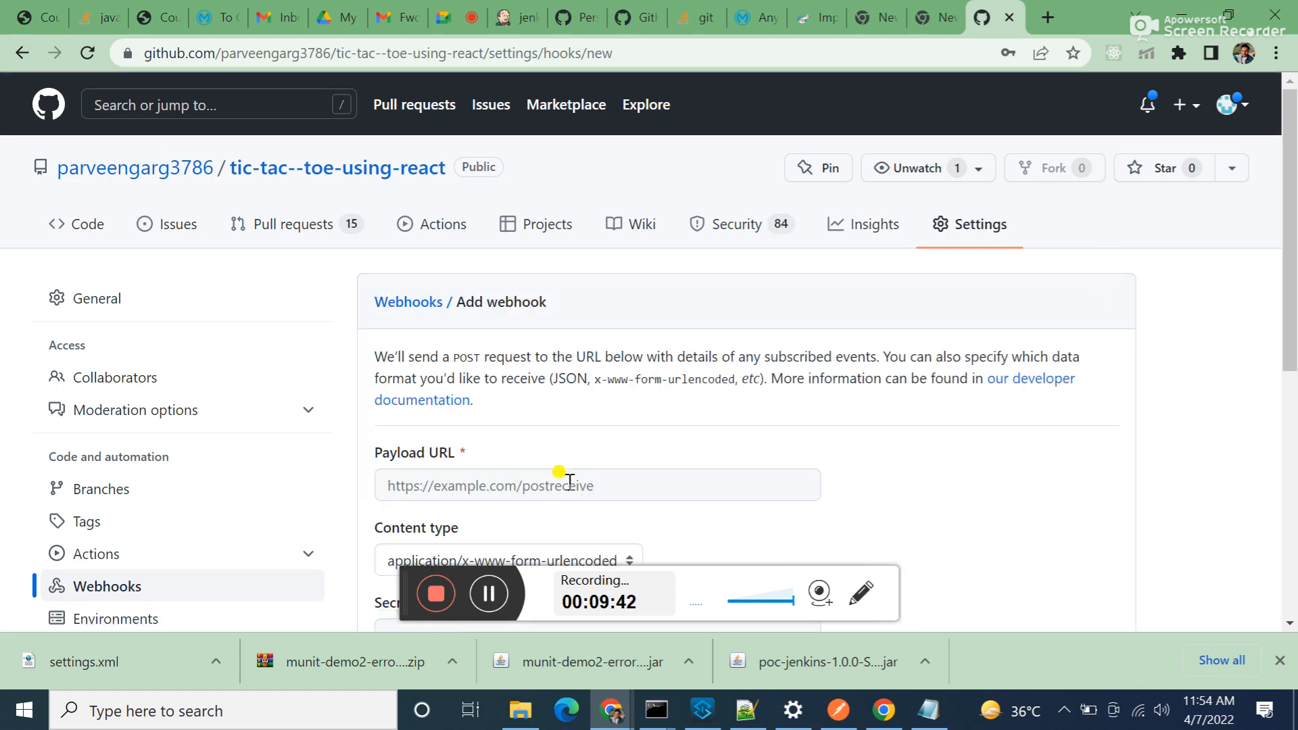
pyautogui.scroll(-1, 568, 480)
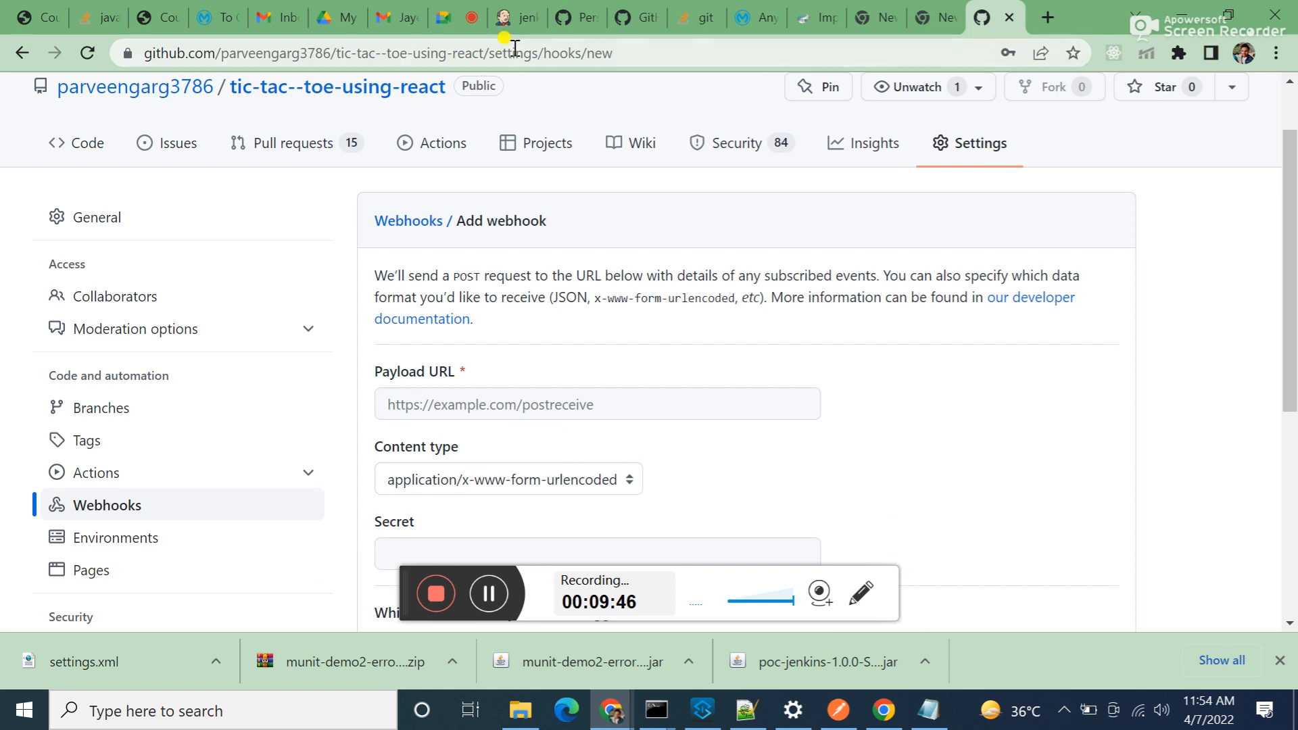
pyautogui.click(501, 19)
pyautogui.moveTo(227, 52); pyautogui.dragTo(345, 54)
pyautogui.hotkey('ctrl', 'c')
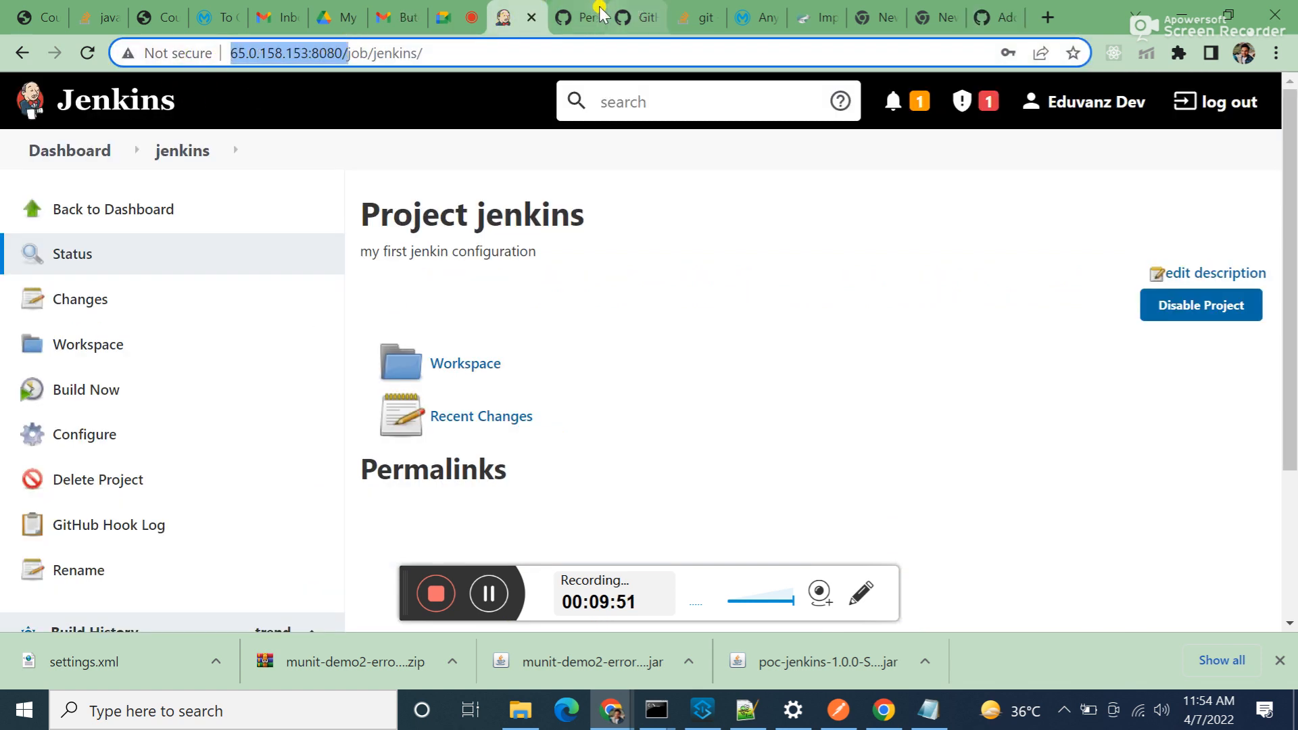
pyautogui.click(987, 18)
pyautogui.click(526, 400)
pyautogui.hotkey('ctrl', 'v')
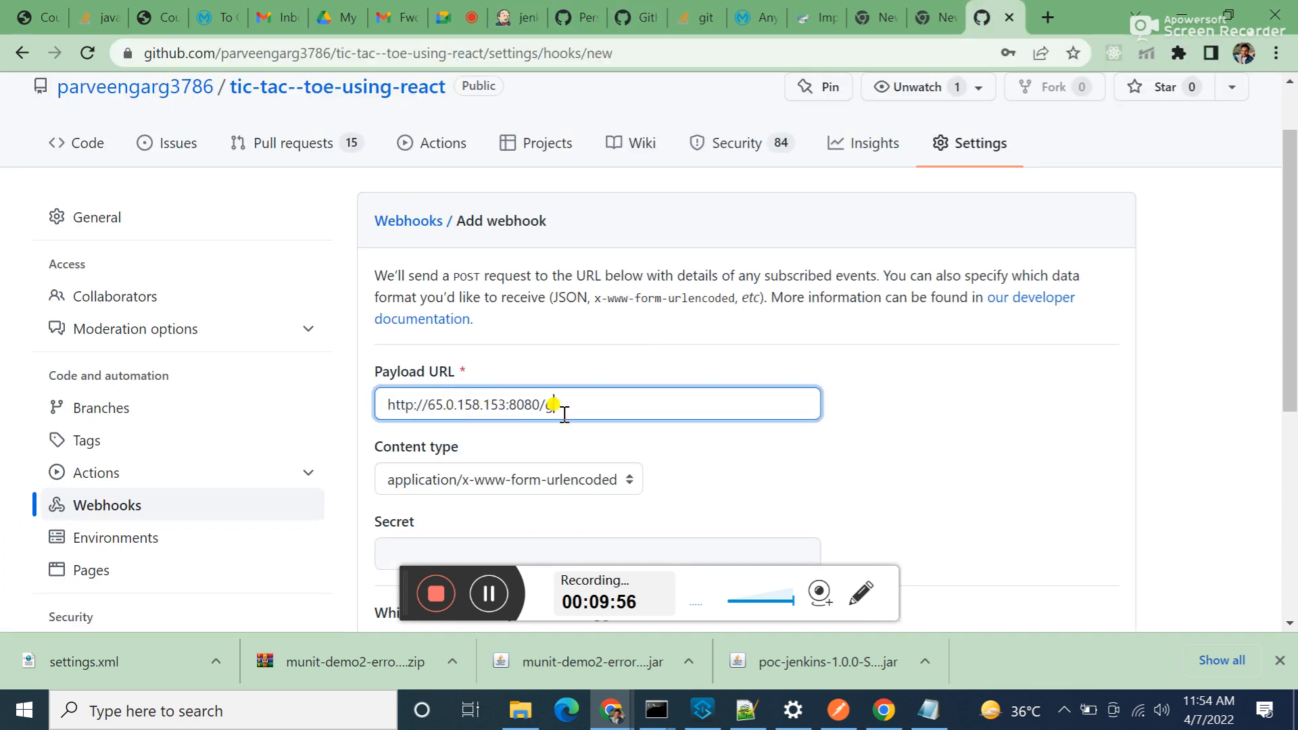
pyautogui.scroll(-1, 565, 414)
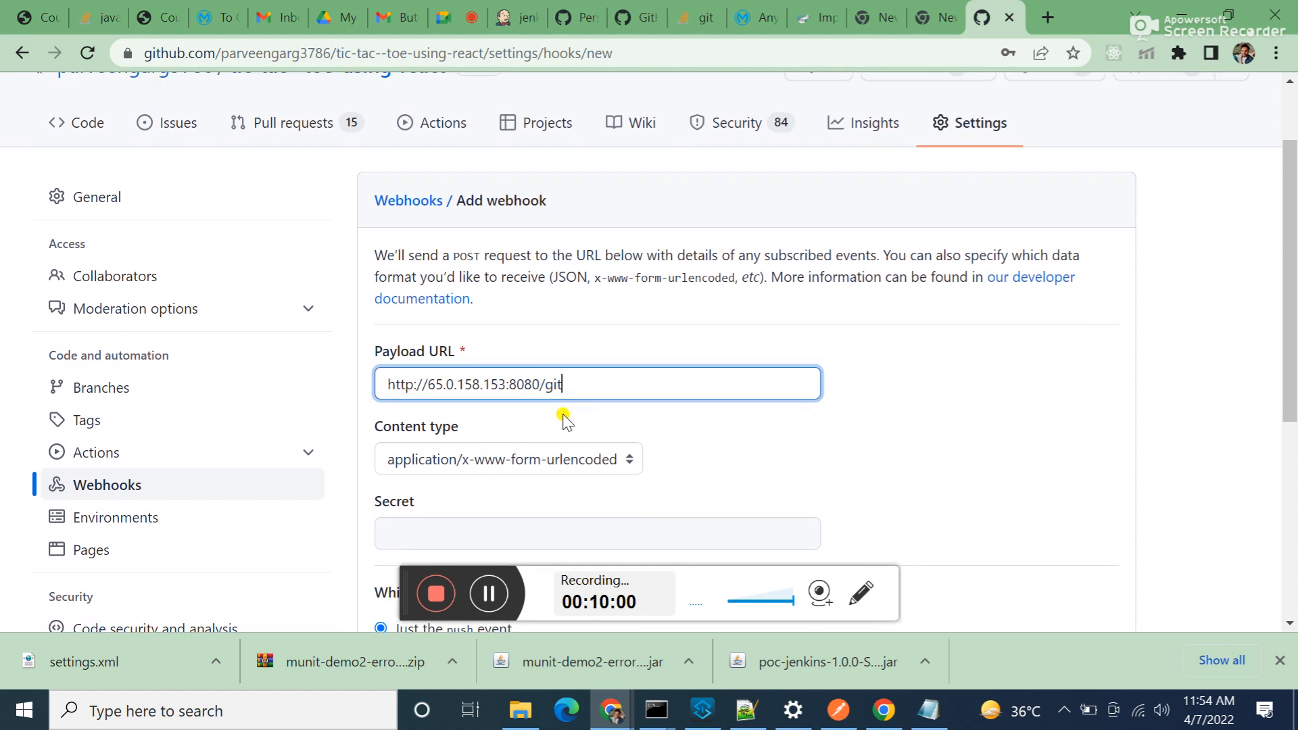
pyautogui.write('hub-repository/')
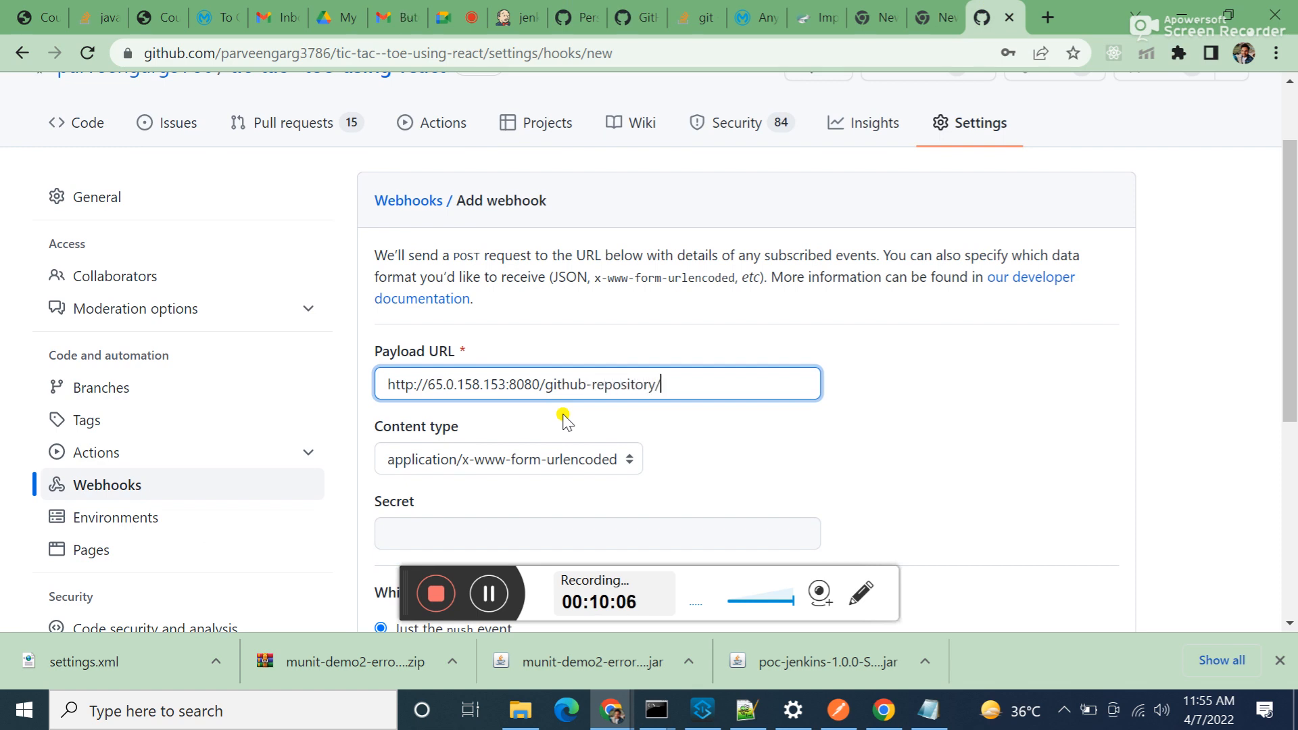
# - Create the webhook with the default trigger of just the push event
pyautogui.scroll(-5, 676, 490)
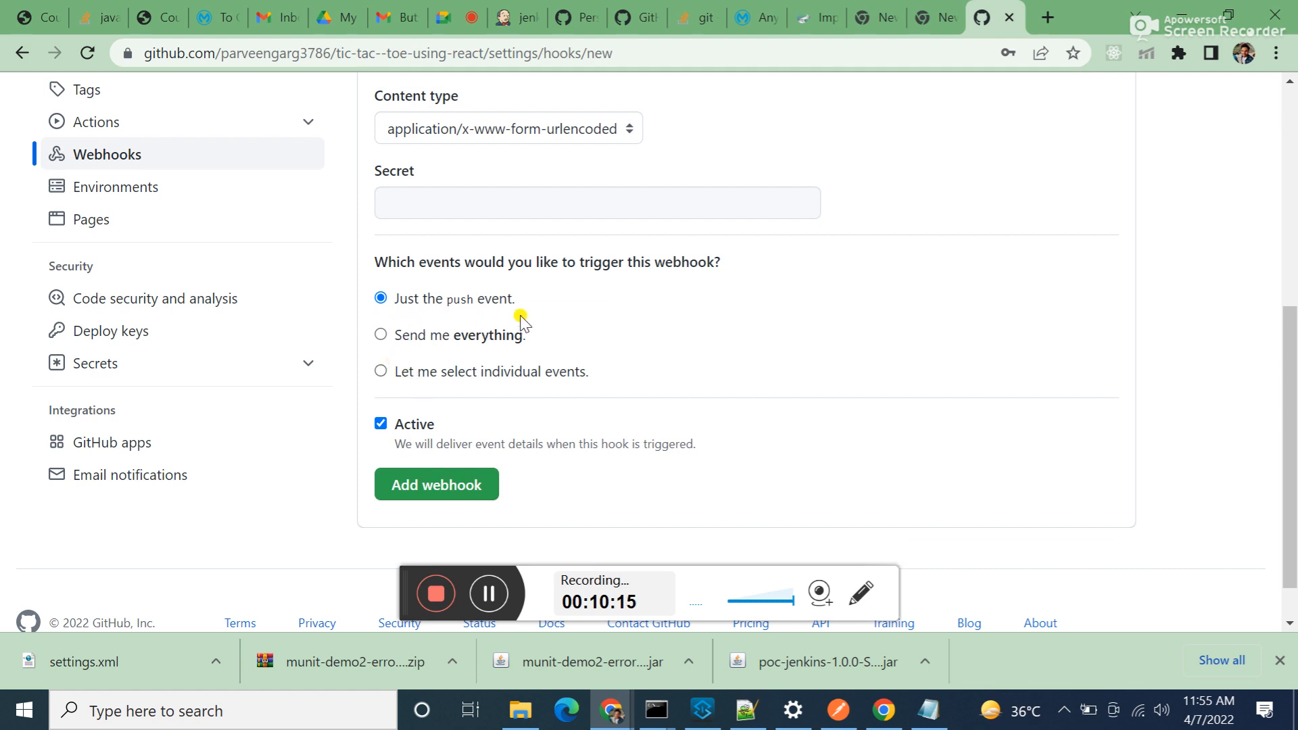
pyautogui.scroll(-1, 577, 409)
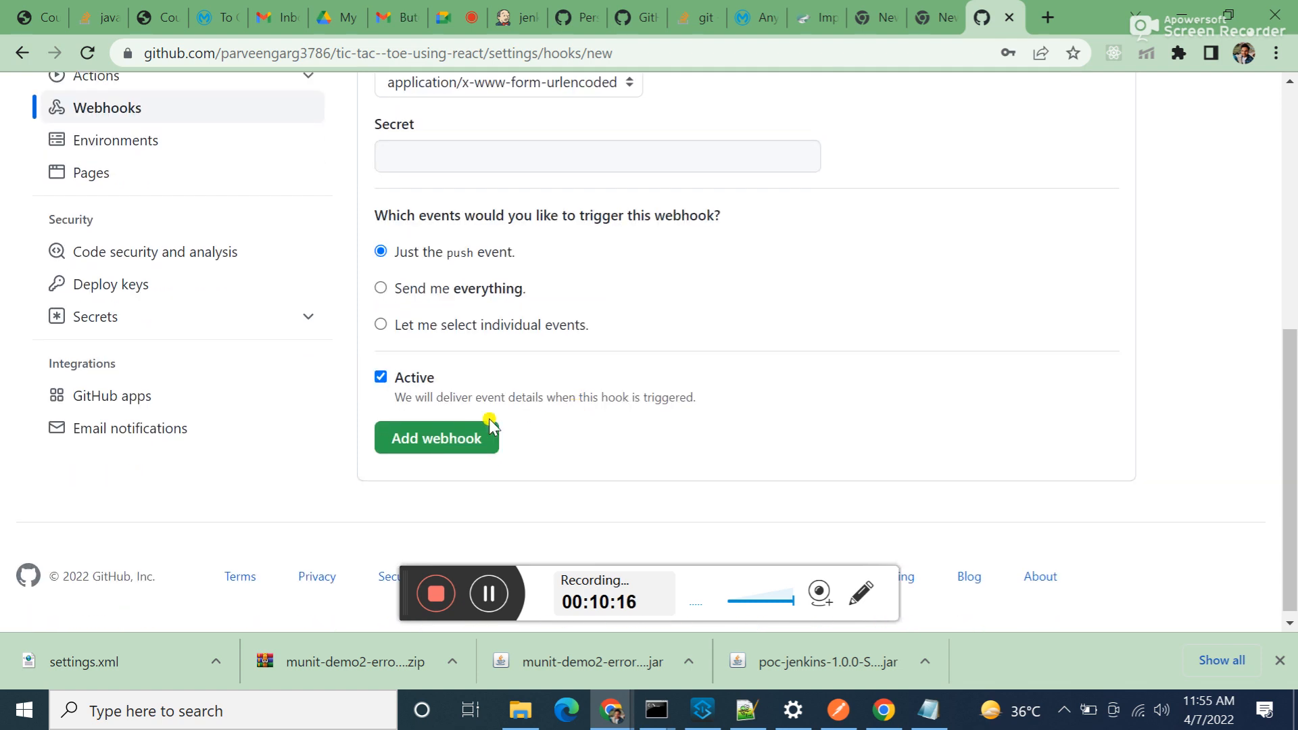
pyautogui.click(458, 441)
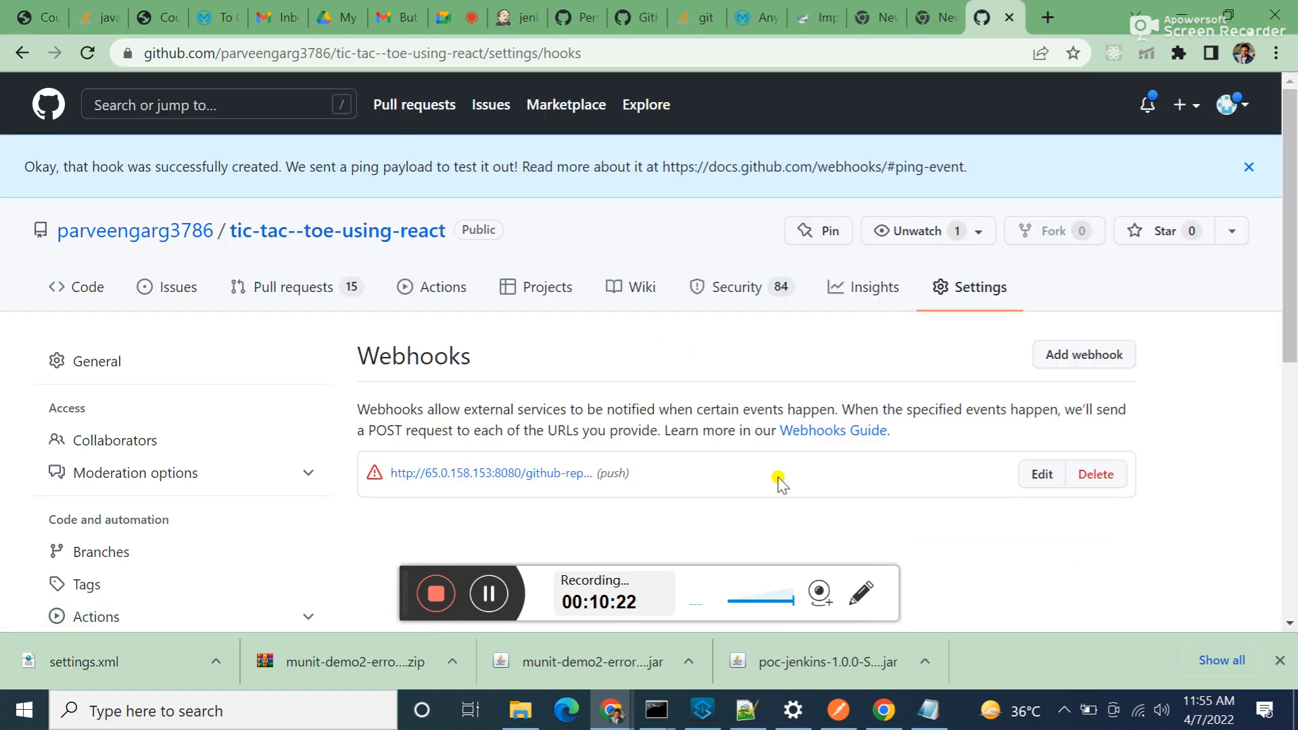
pyautogui.click(741, 715)
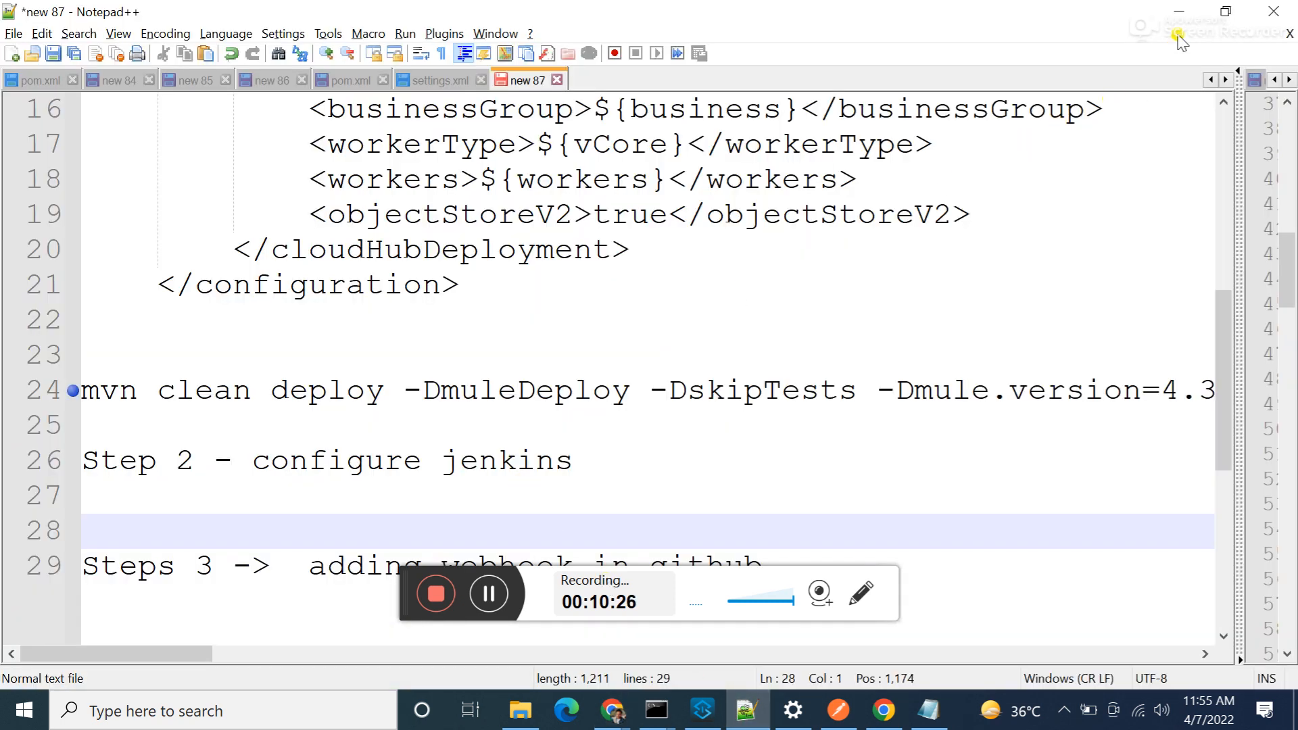
pyautogui.click(1180, 12)
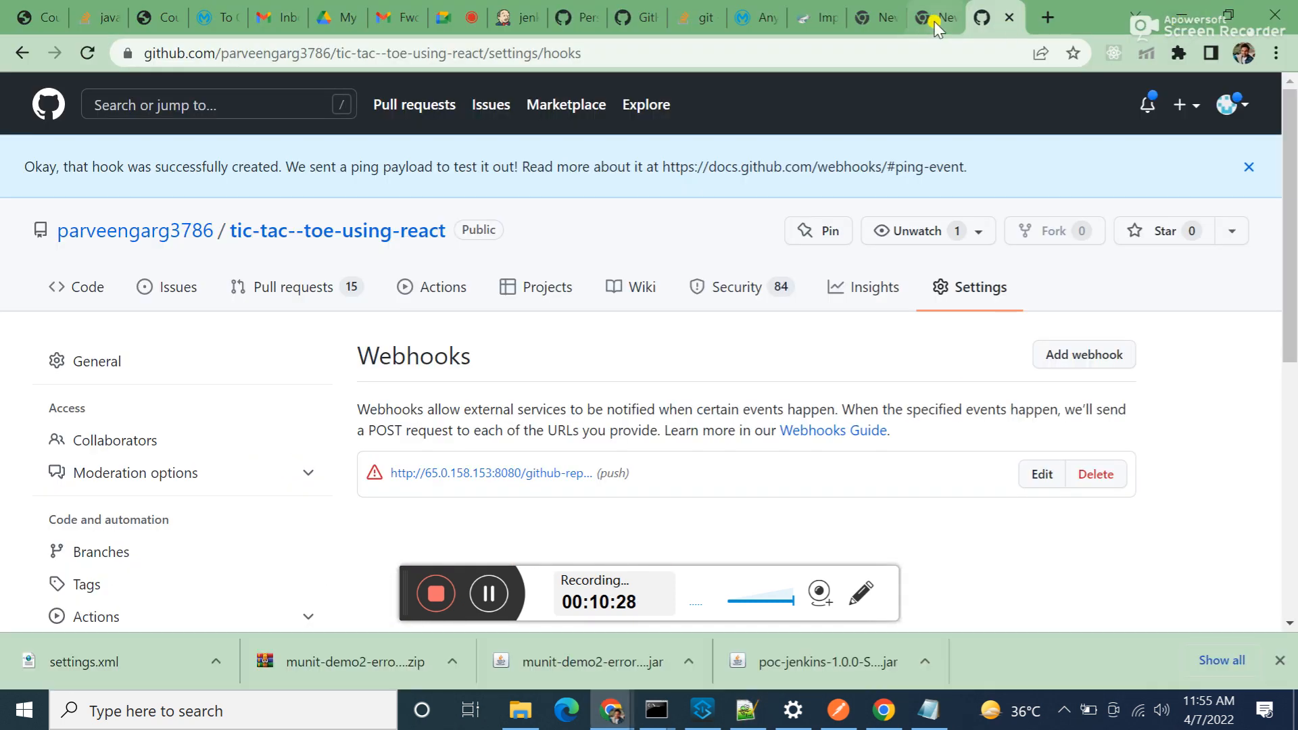
pyautogui.click(647, 15)
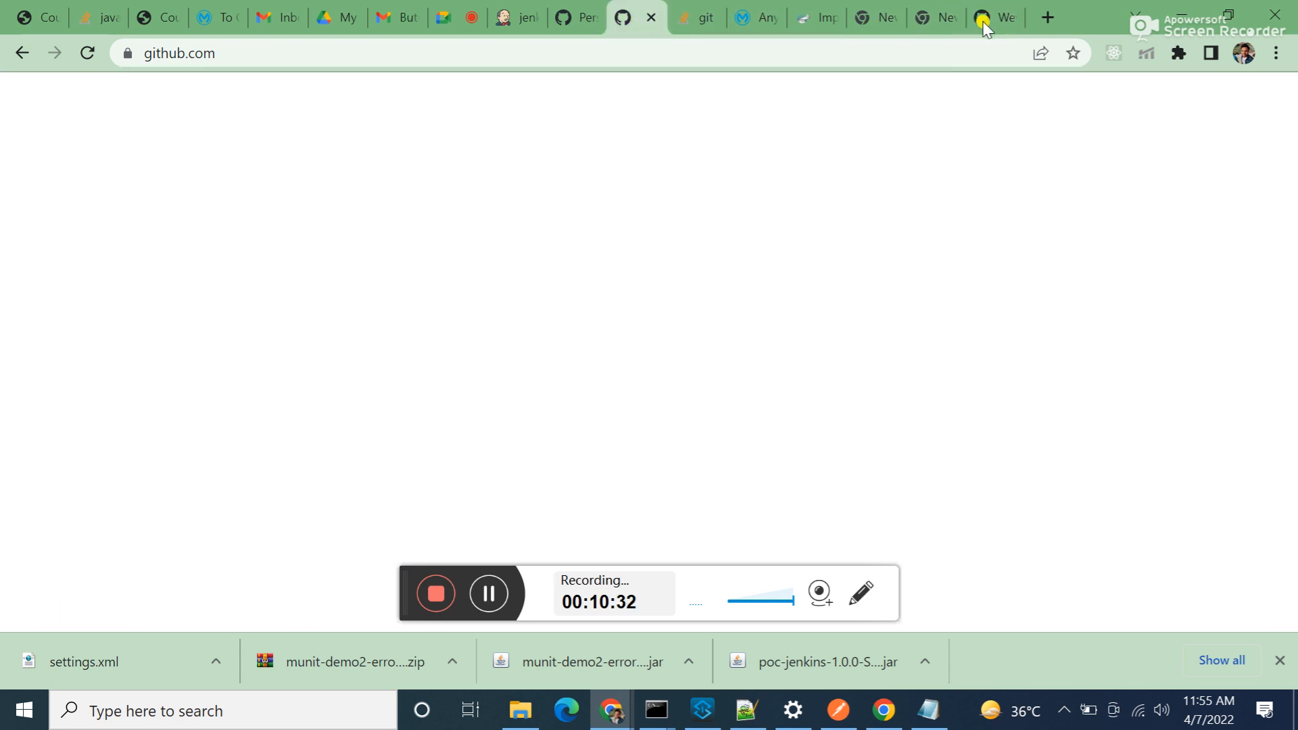
pyautogui.click(497, 591)
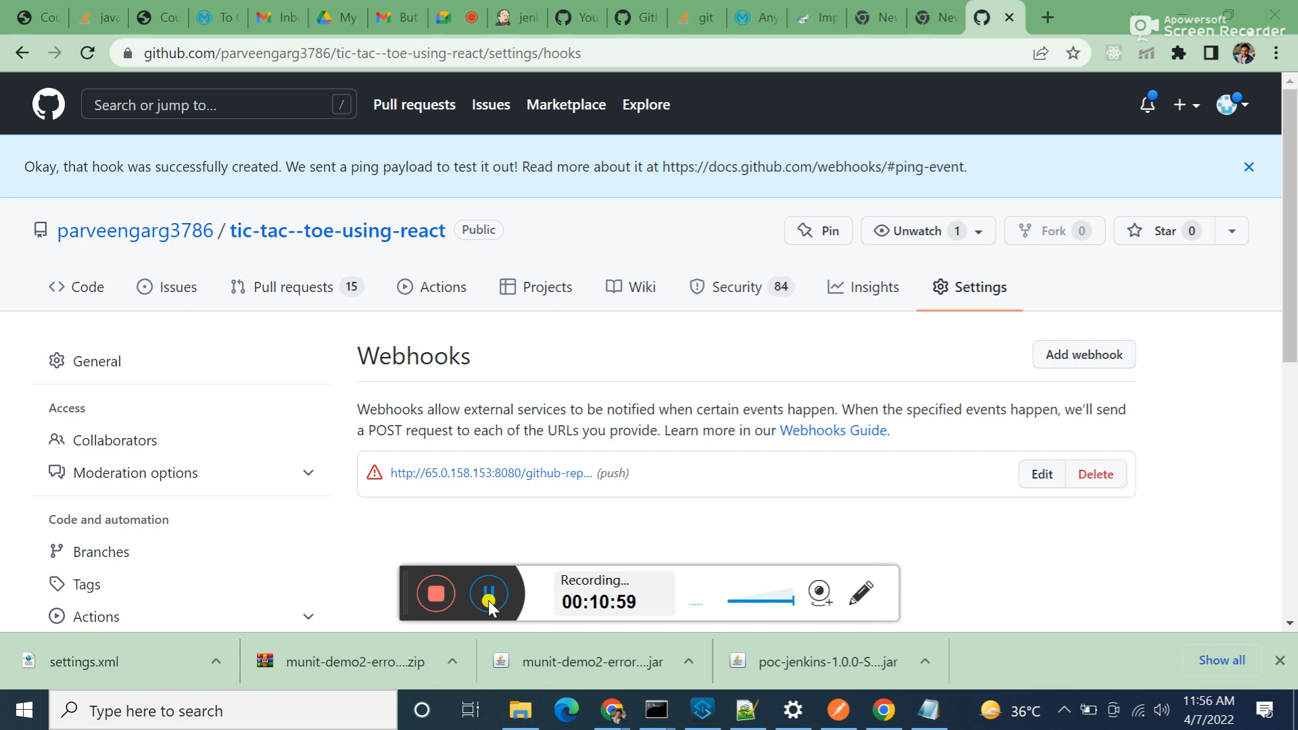
# - Switch to the Jenkins project page, trigger a build and look at the Build History section
pyautogui.click(509, 17)
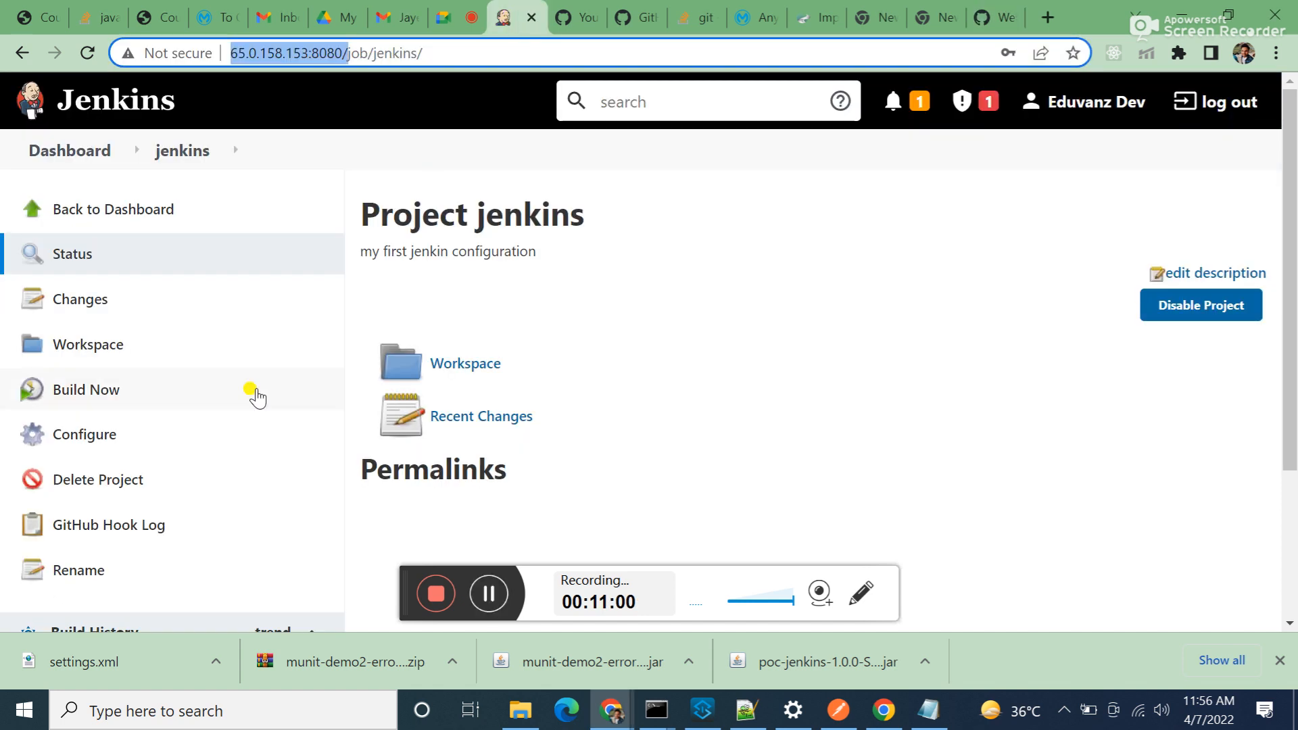
pyautogui.click(74, 401)
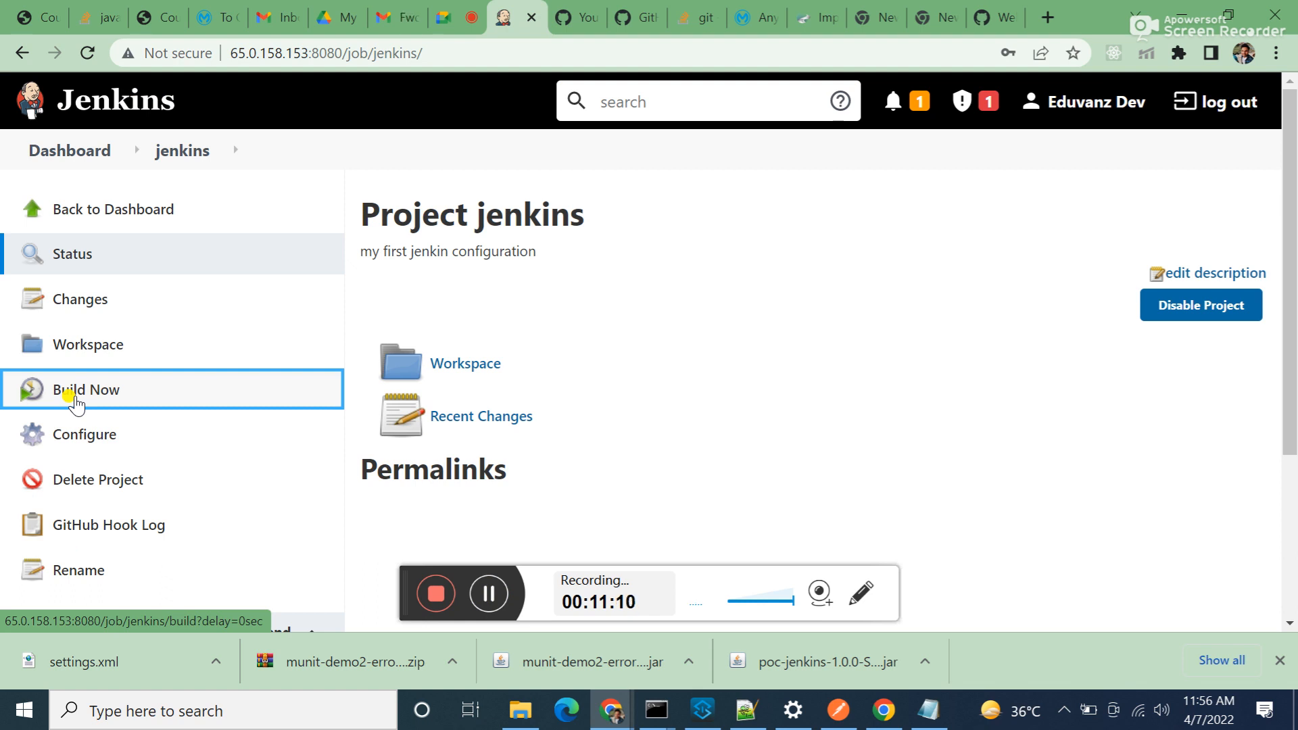
pyautogui.scroll(-3, 74, 402)
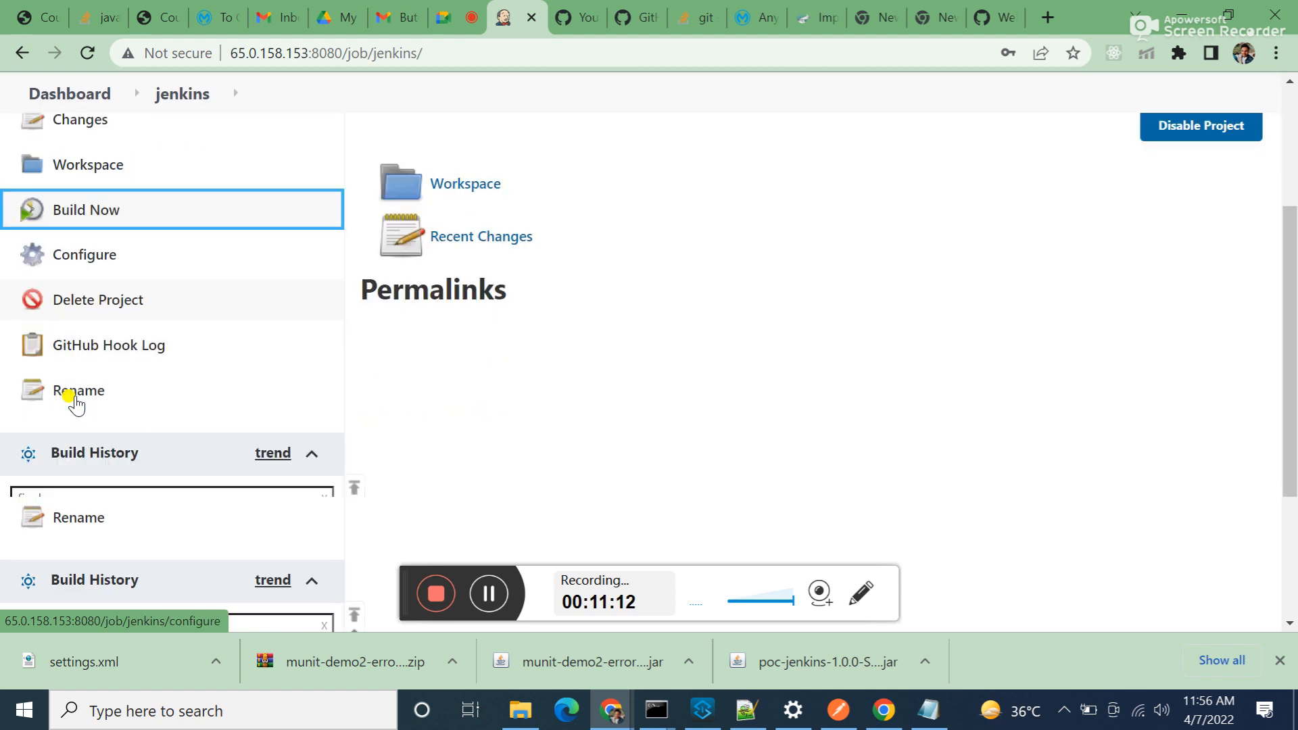
pyautogui.scroll(3, 75, 402)
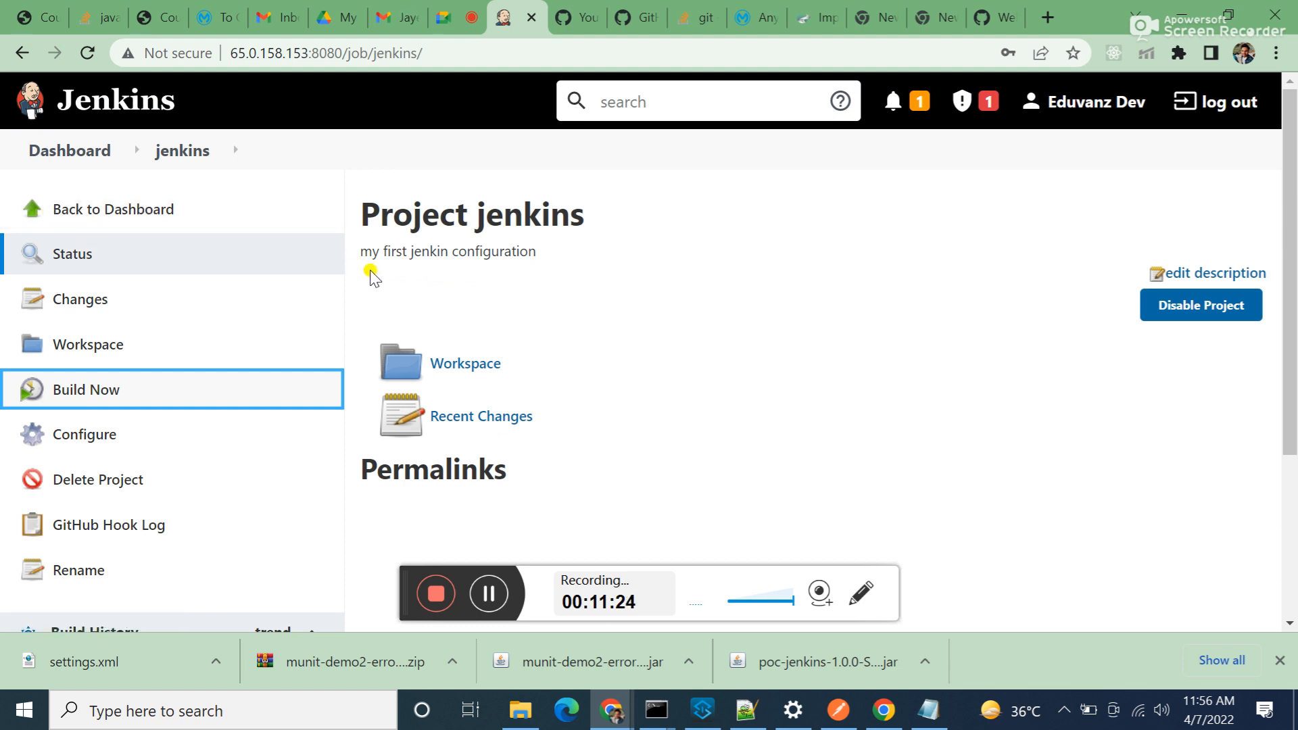
# - Return to the GitHub webhooks page and sign out of the current account
pyautogui.click(993, 15)
pyautogui.click(1229, 104)
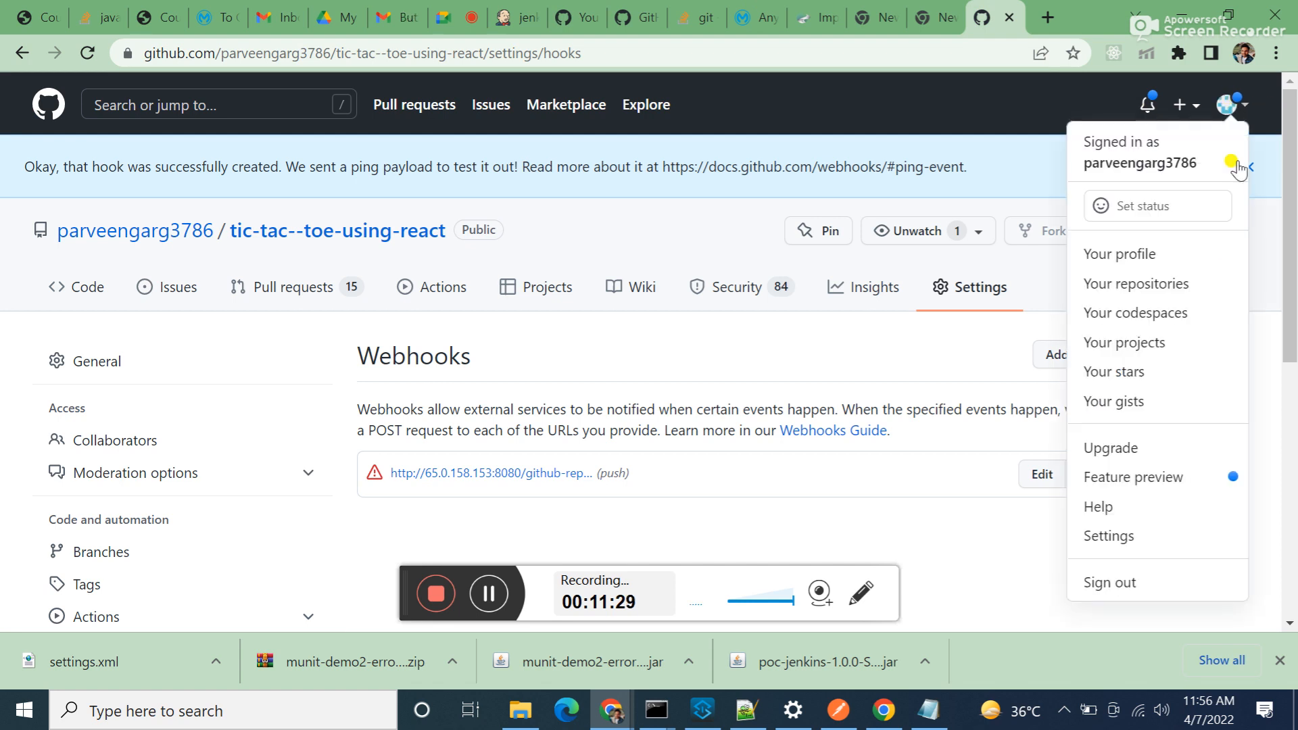
pyautogui.click(1140, 582)
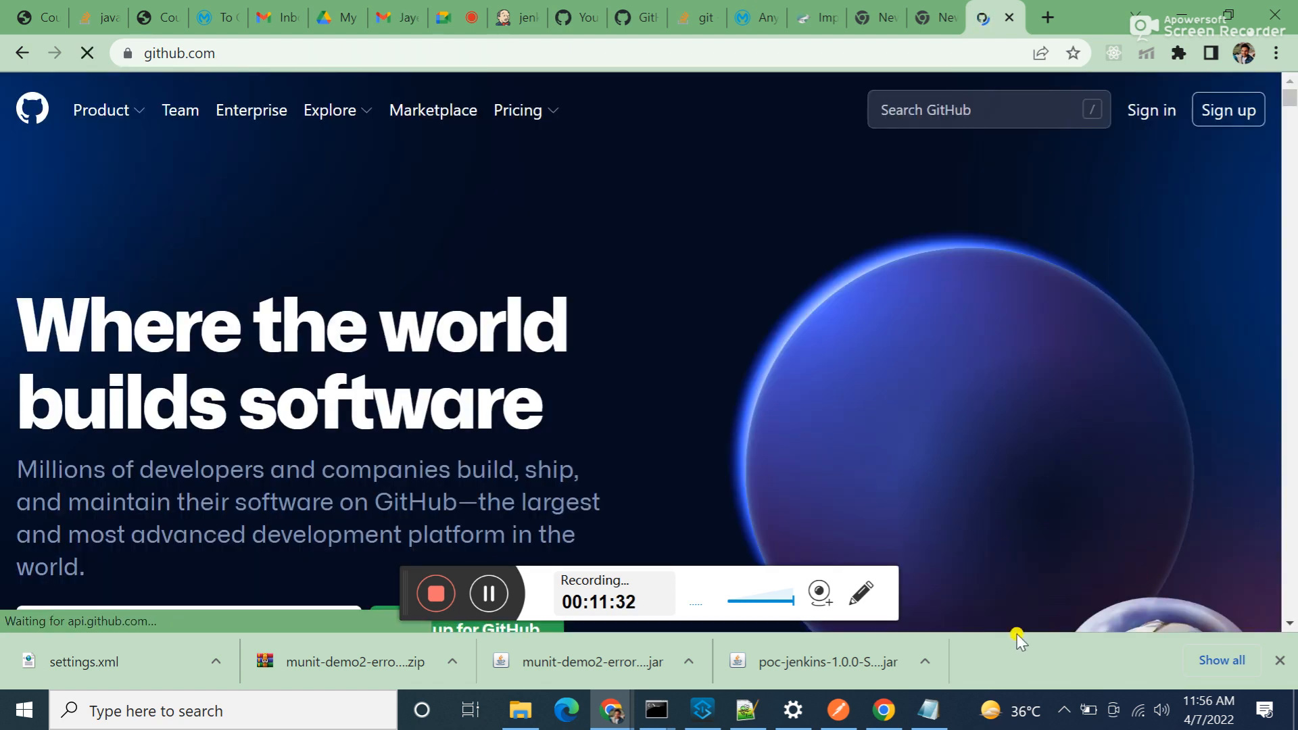
# - Sign in to GitHub with the saved work account credentials and enter the two-factor authentication code
pyautogui.click(1162, 109)
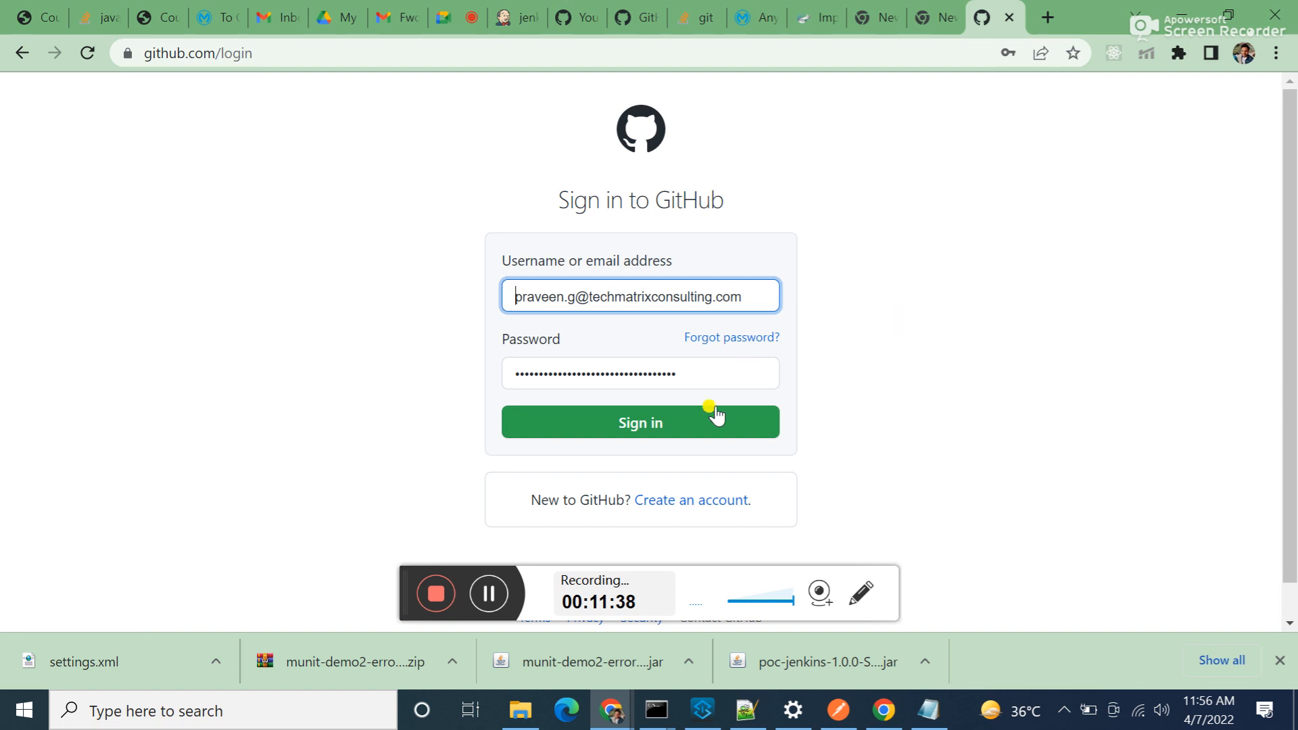
pyautogui.click(694, 426)
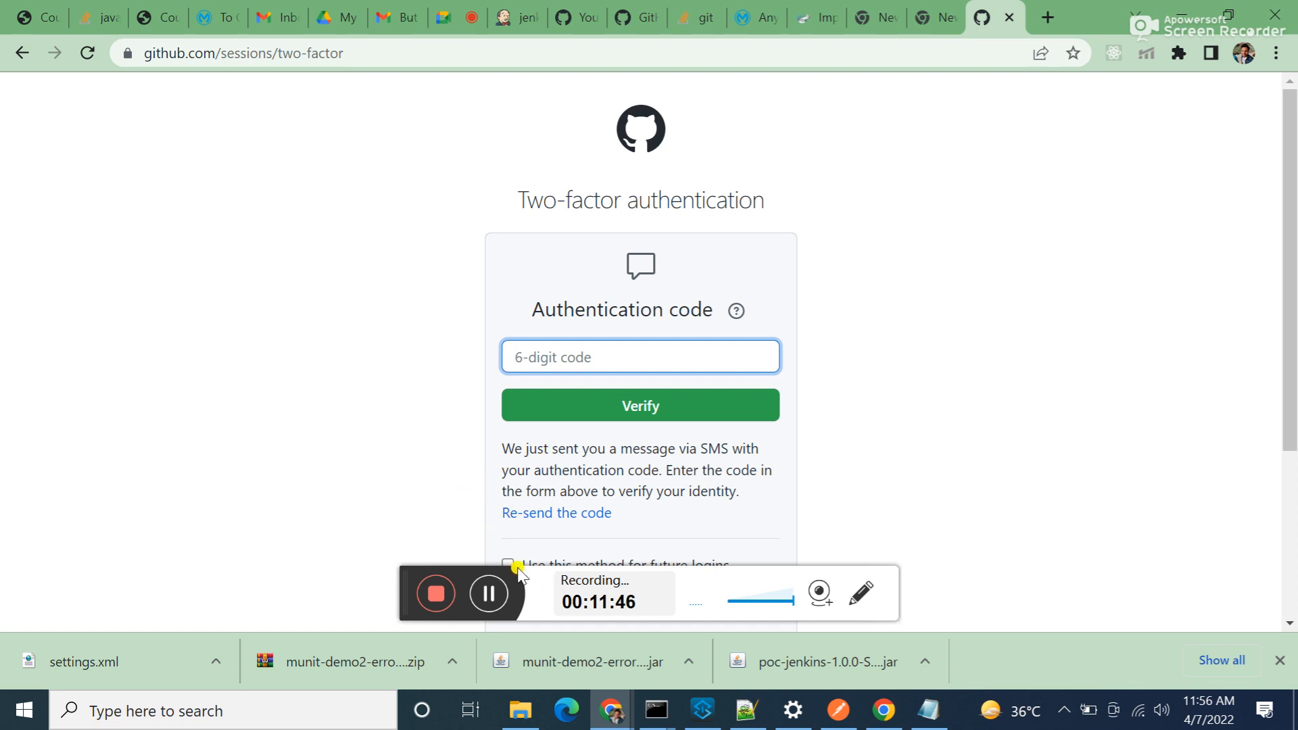
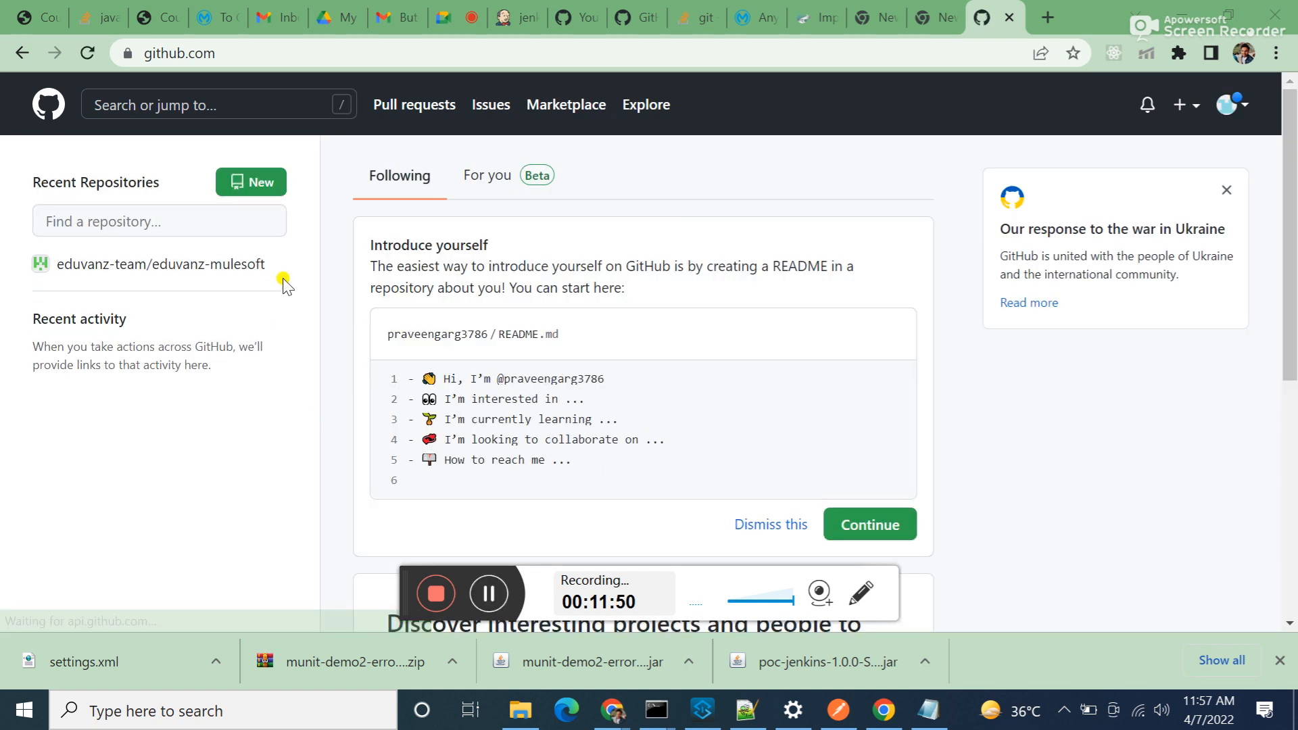
# - Open the eduvanz-team/eduvanz-mulesoft repository and switch to the s-edvnz-bank-api-dev branch
pyautogui.click(130, 270)
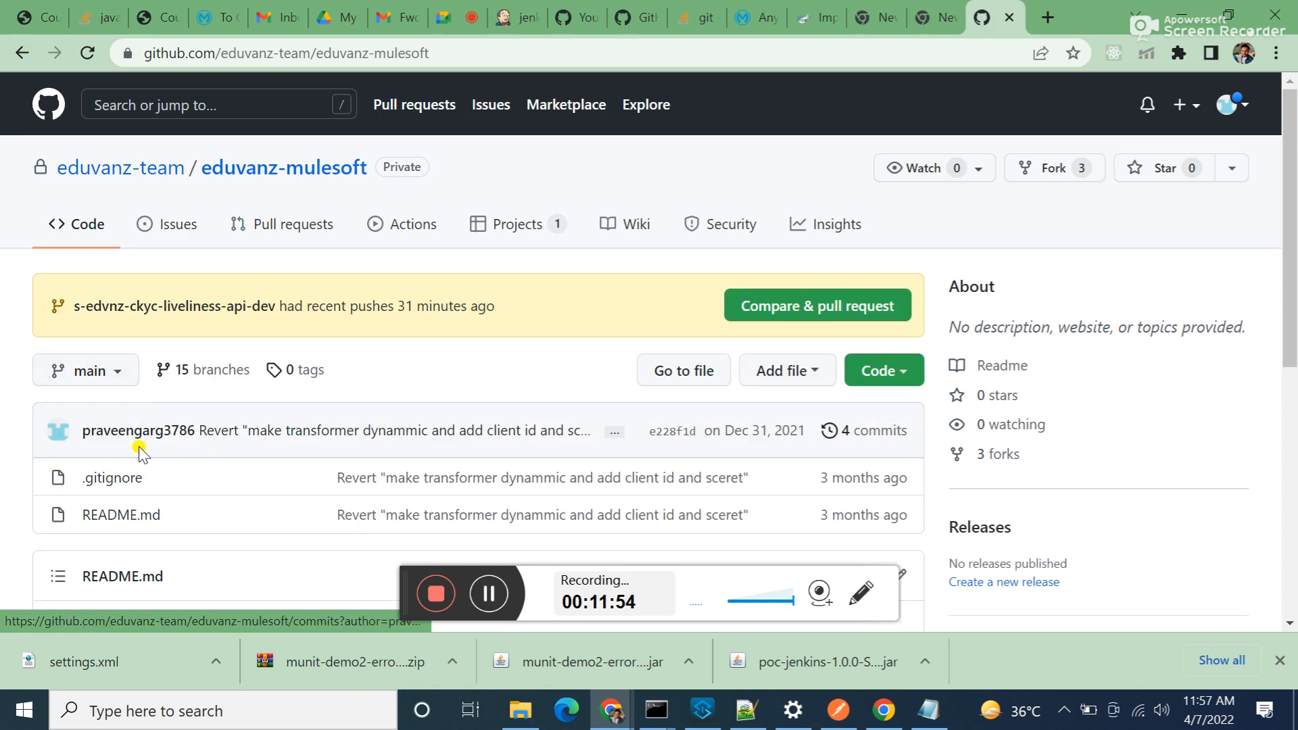
pyautogui.click(94, 373)
pyautogui.scroll(-3, 132, 541)
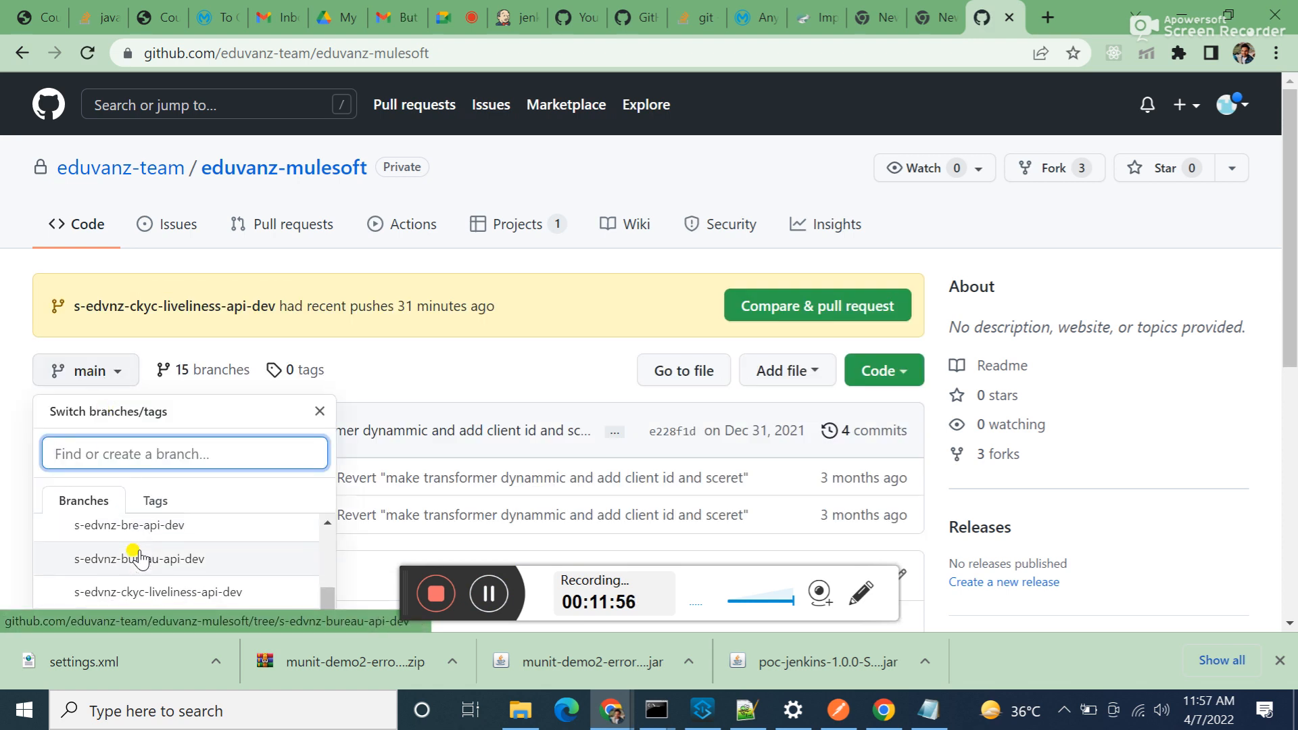
pyautogui.scroll(1, 139, 559)
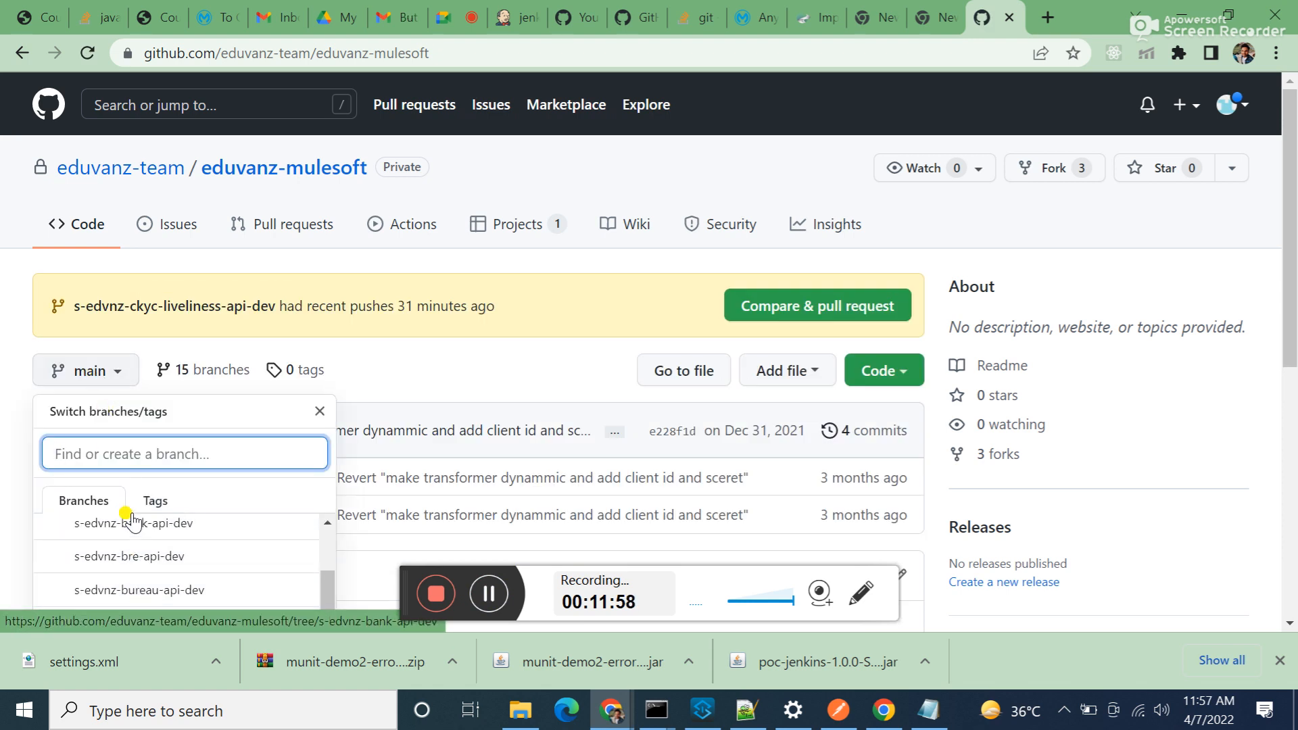
pyautogui.click(133, 526)
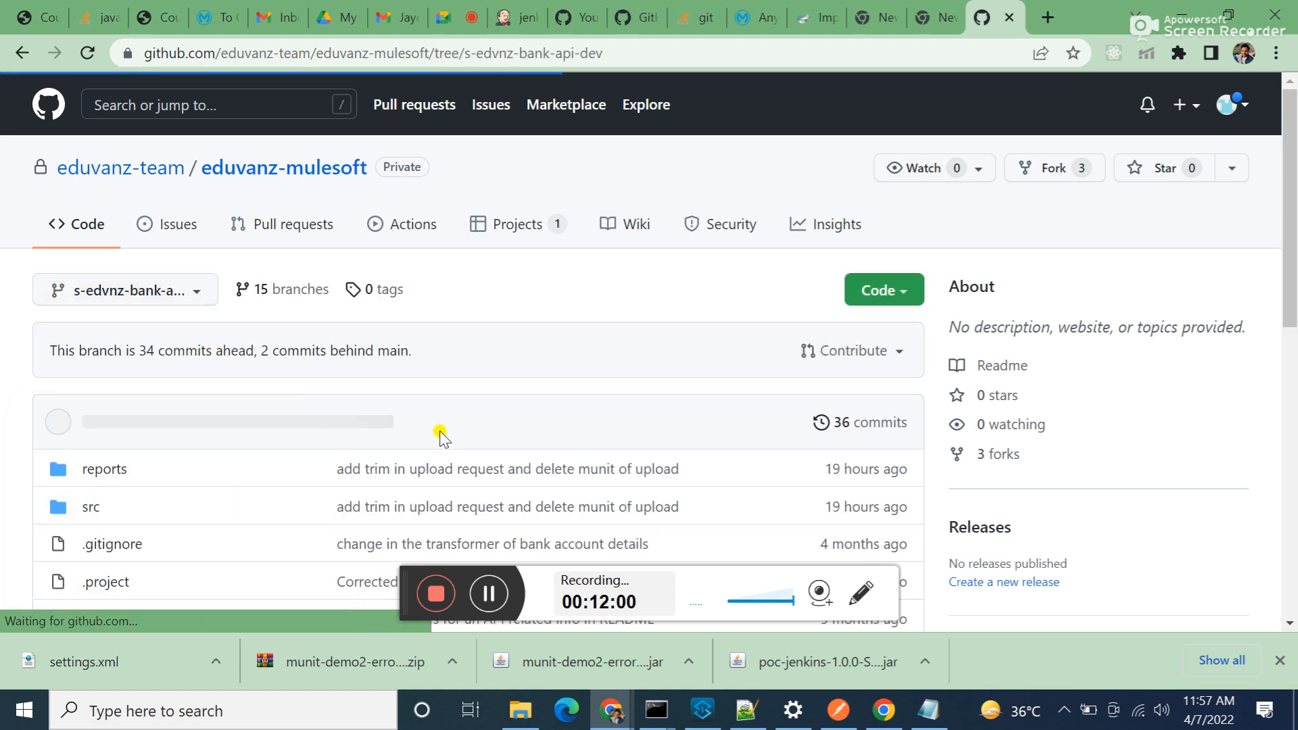
# - Open the branch's pom.xml file for editing
pyautogui.scroll(-3, 440, 436)
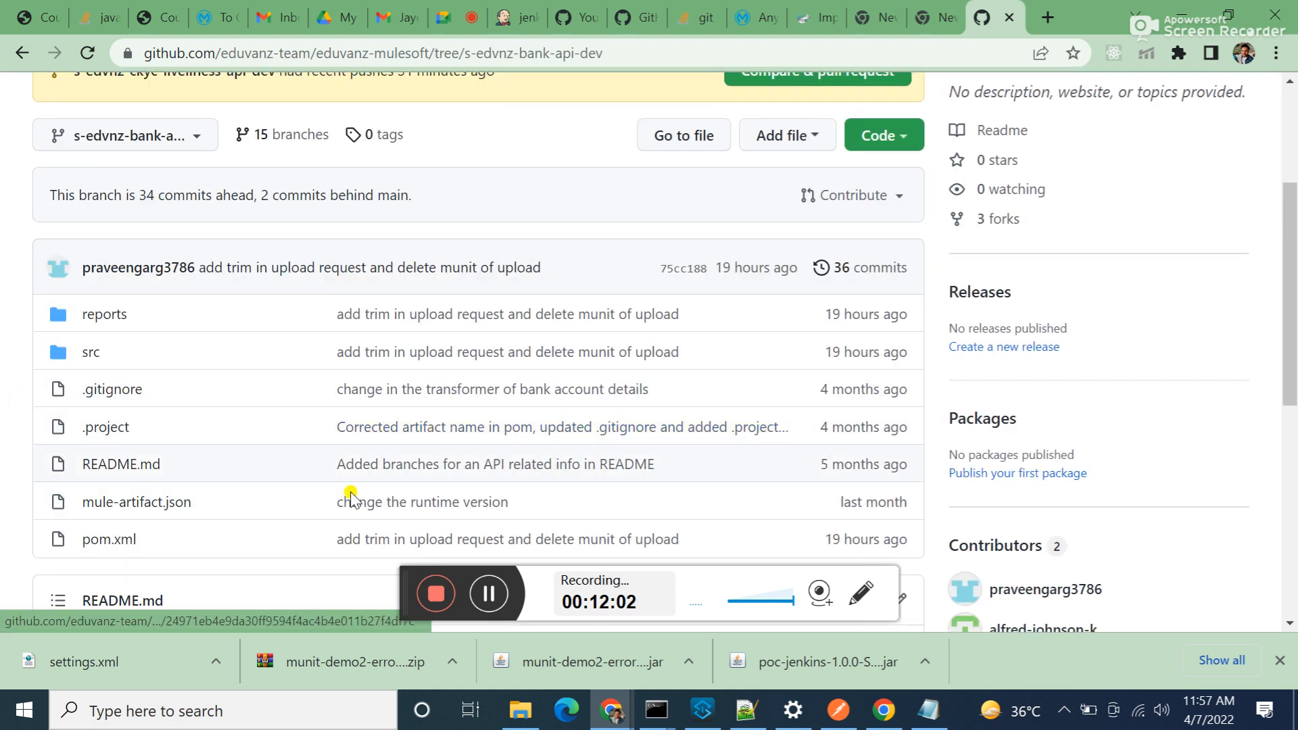
pyautogui.click(99, 540)
pyautogui.scroll(-4, 241, 574)
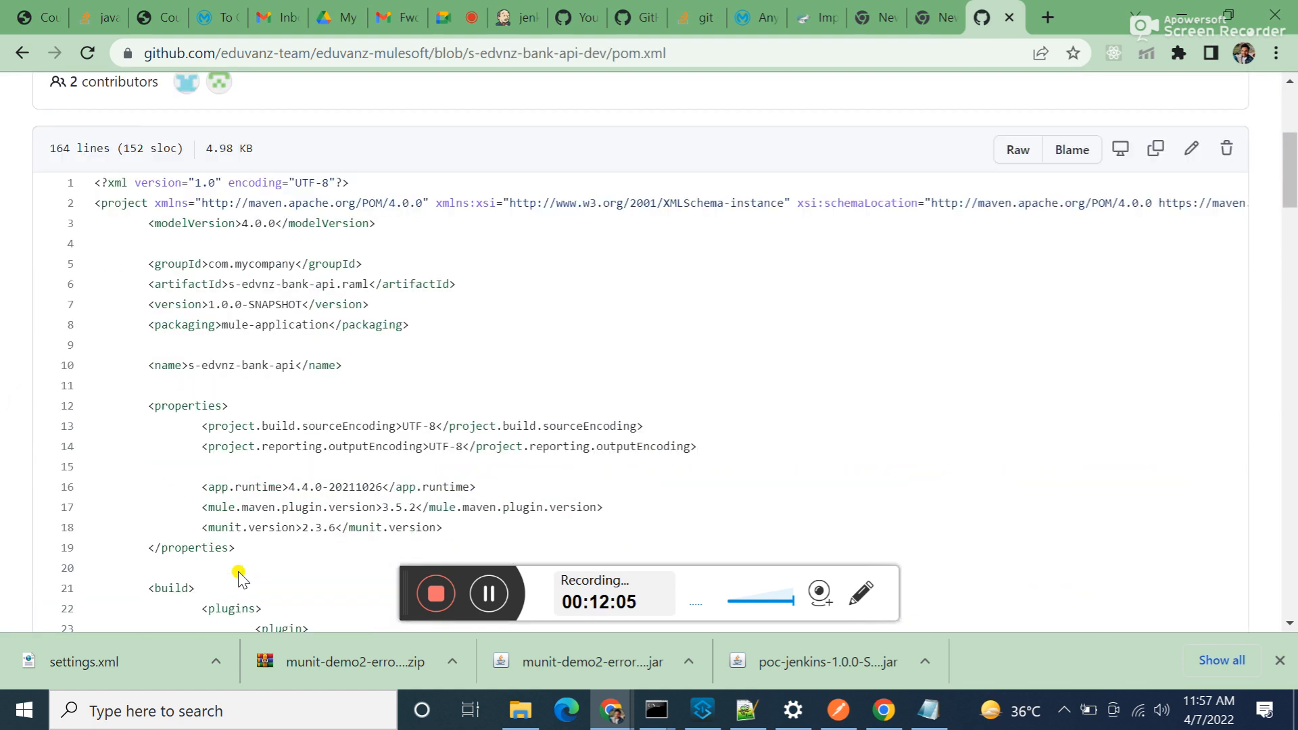
pyautogui.click(1190, 144)
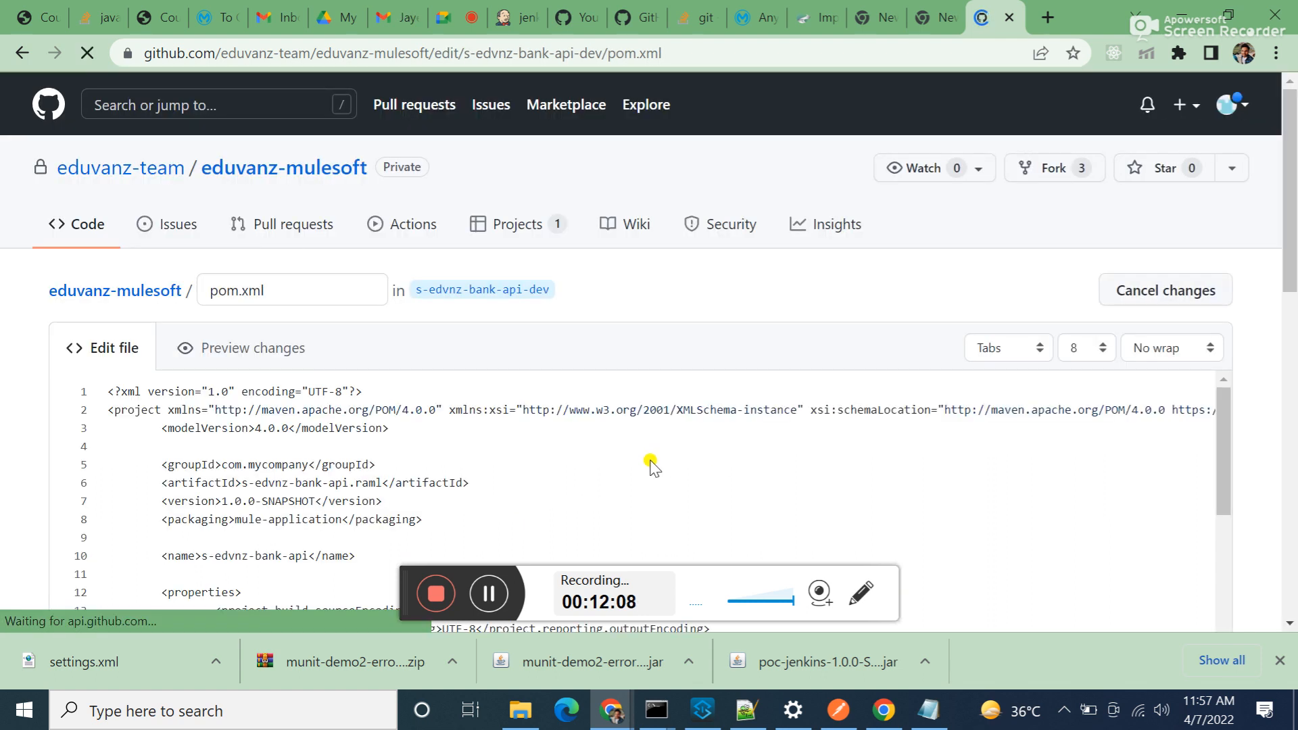
# - Remove the indentation before the closing </pluginRepositories> tag on line 162 of pom.xml
pyautogui.scroll(-15, 651, 466)
pyautogui.scroll(-6, 652, 465)
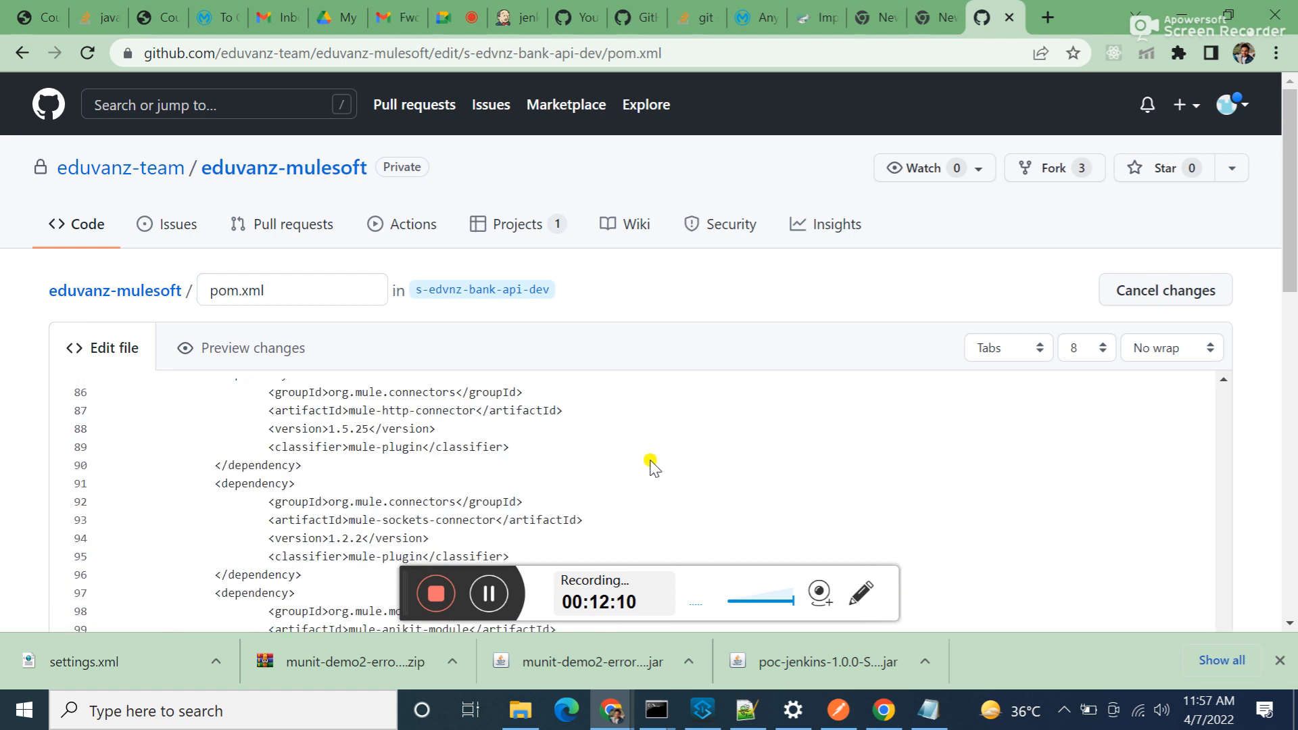
pyautogui.scroll(-4, 652, 281)
pyautogui.scroll(-10, 650, 269)
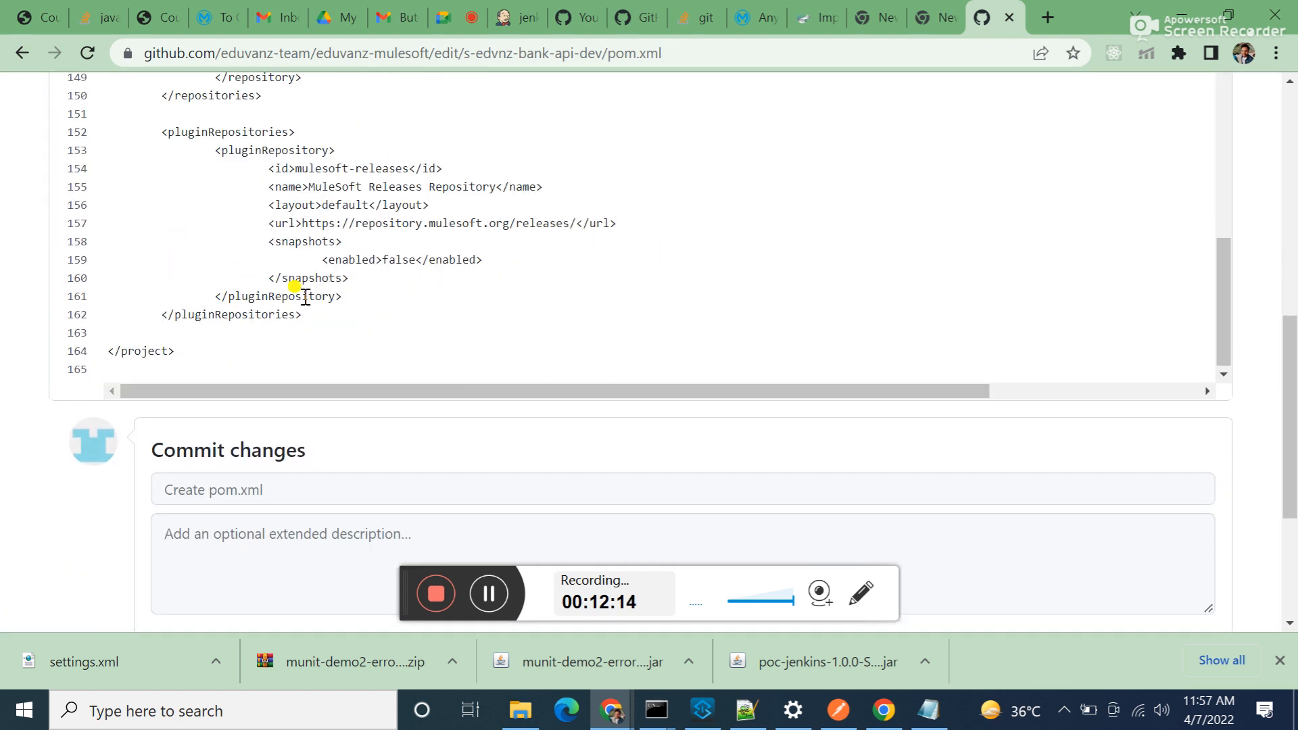
pyautogui.press('BackSpace')
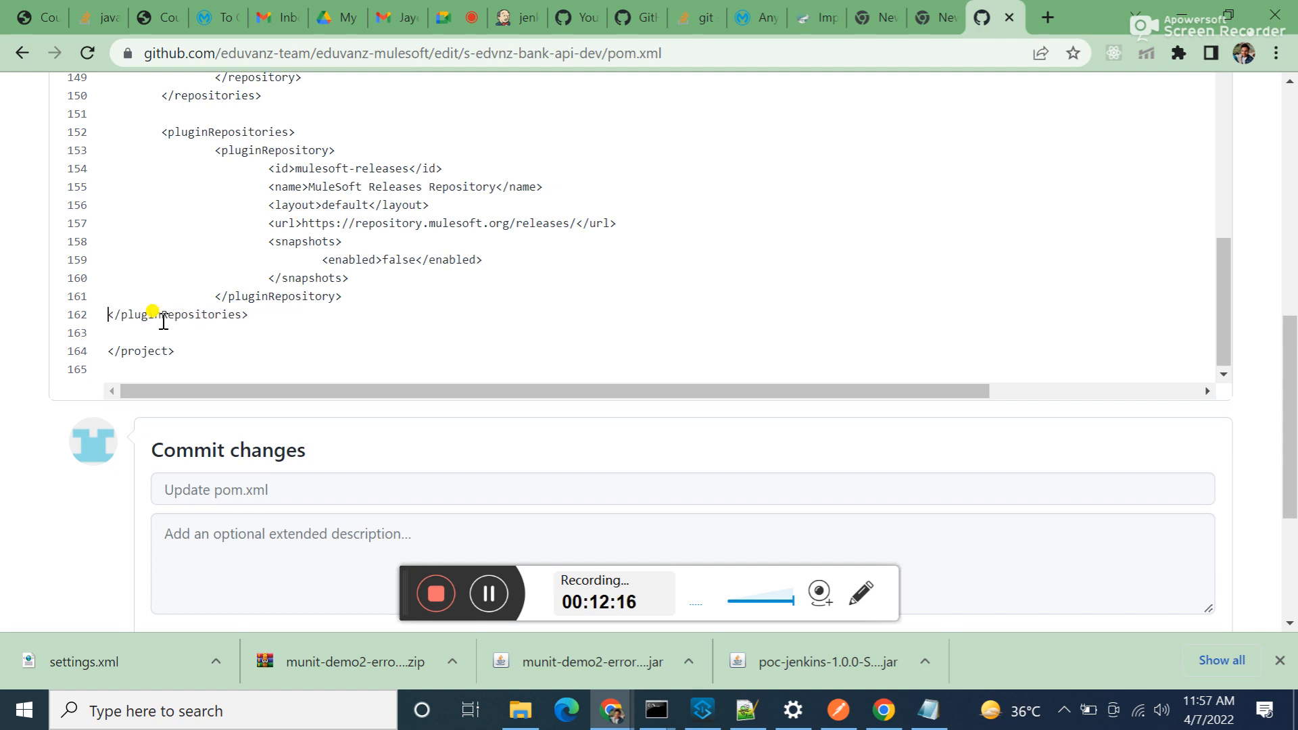
# - Commit the pom.xml change directly to the s-edvnz-bank-api-dev branch with the extended description "testing webhook"
pyautogui.click(244, 528)
pyautogui.write('trs')
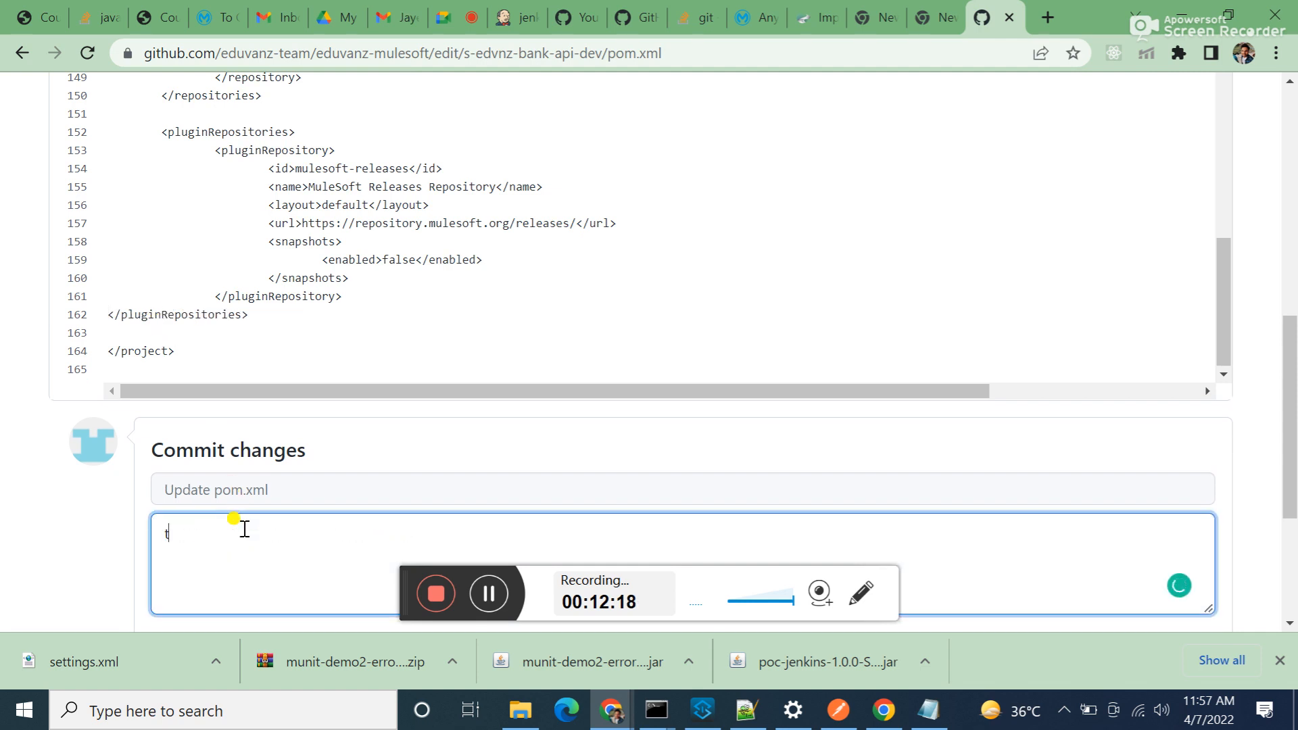
pyautogui.press('BackSpace')
pyautogui.write('esting webhook')
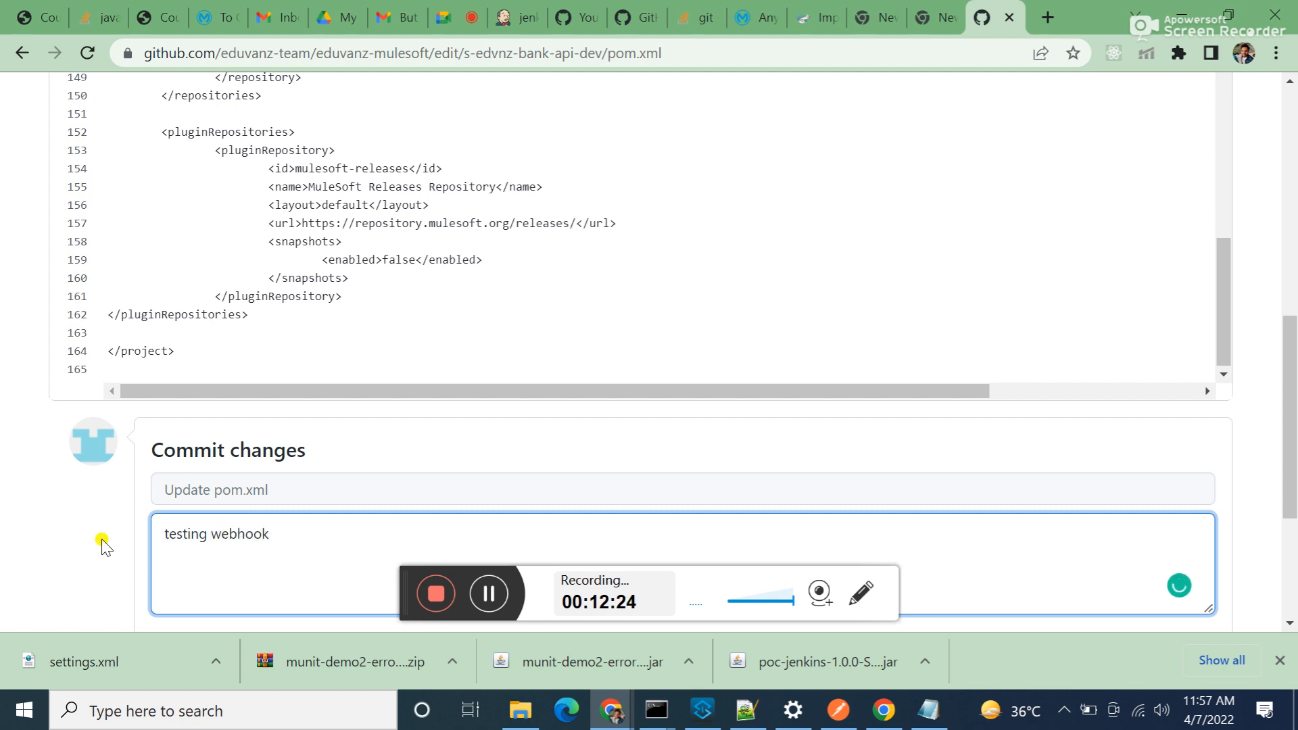
pyautogui.scroll(-4, 101, 542)
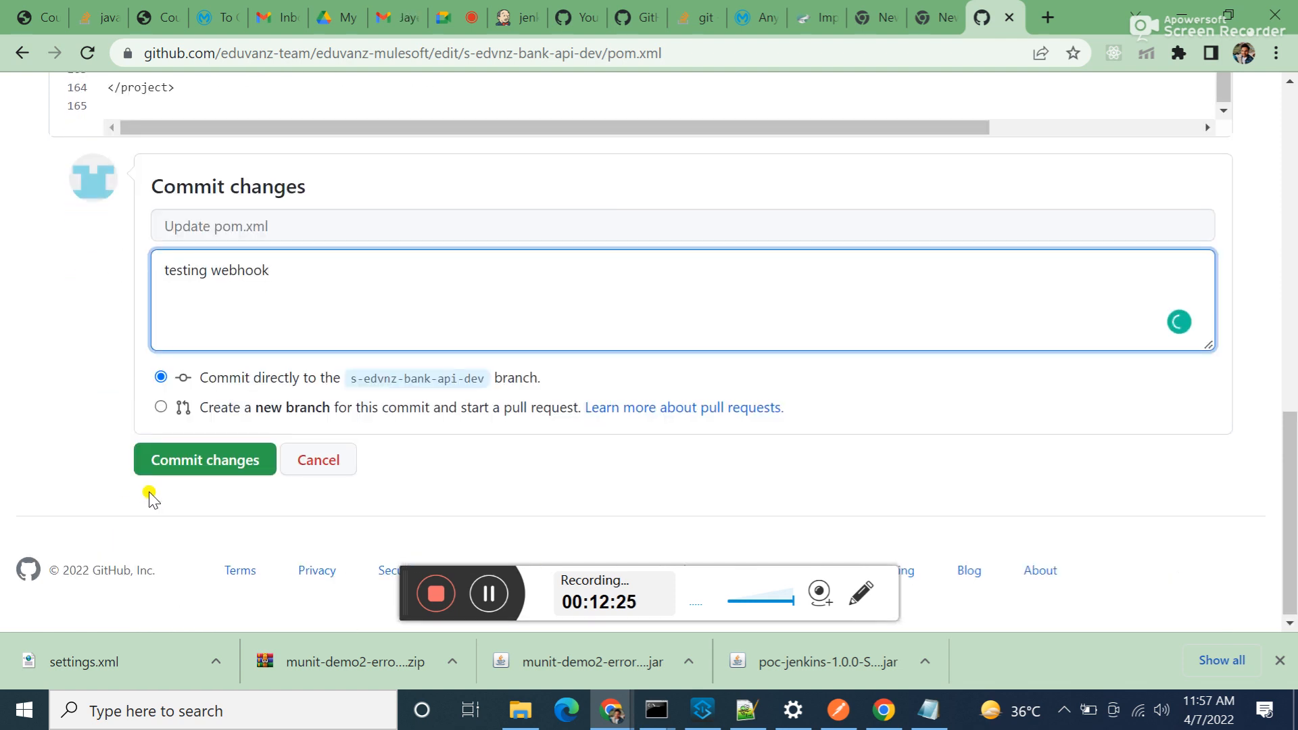
pyautogui.click(182, 473)
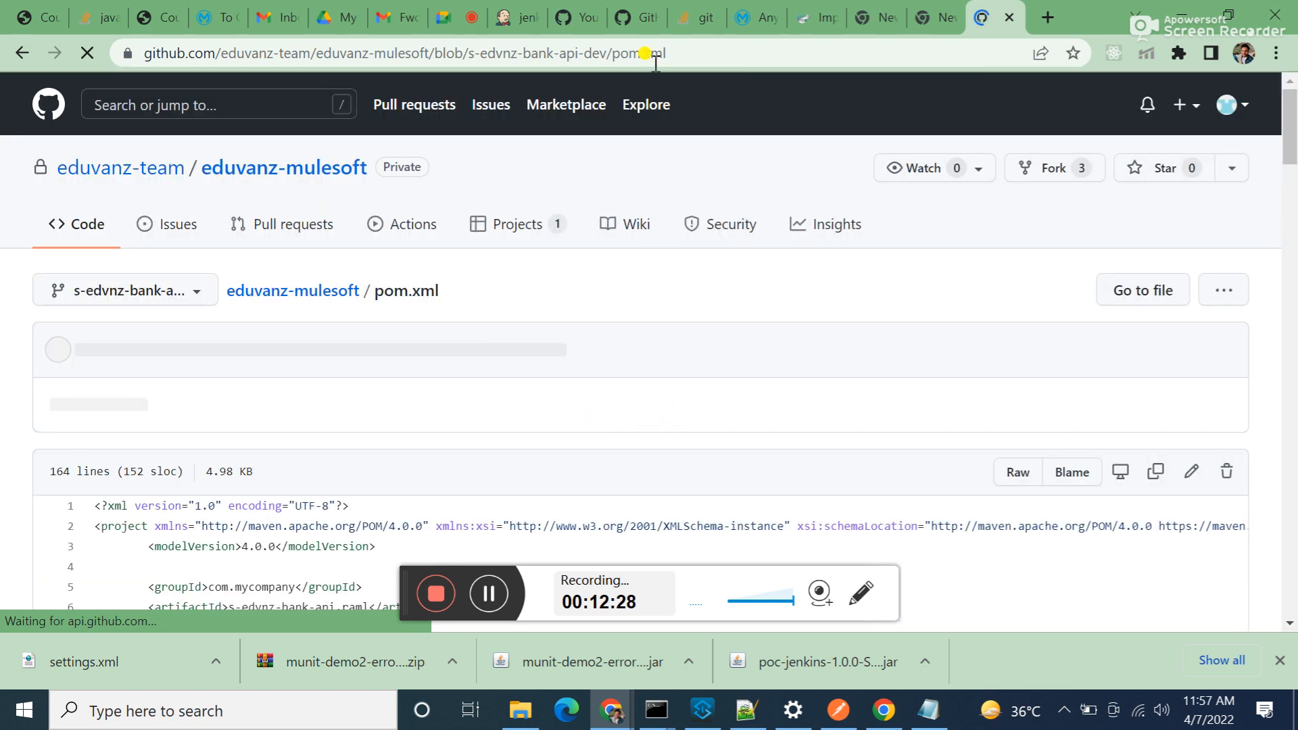
# - Switch to Jenkins and open the bankApiMuleApplication project from the dashboard
pyautogui.click(508, 17)
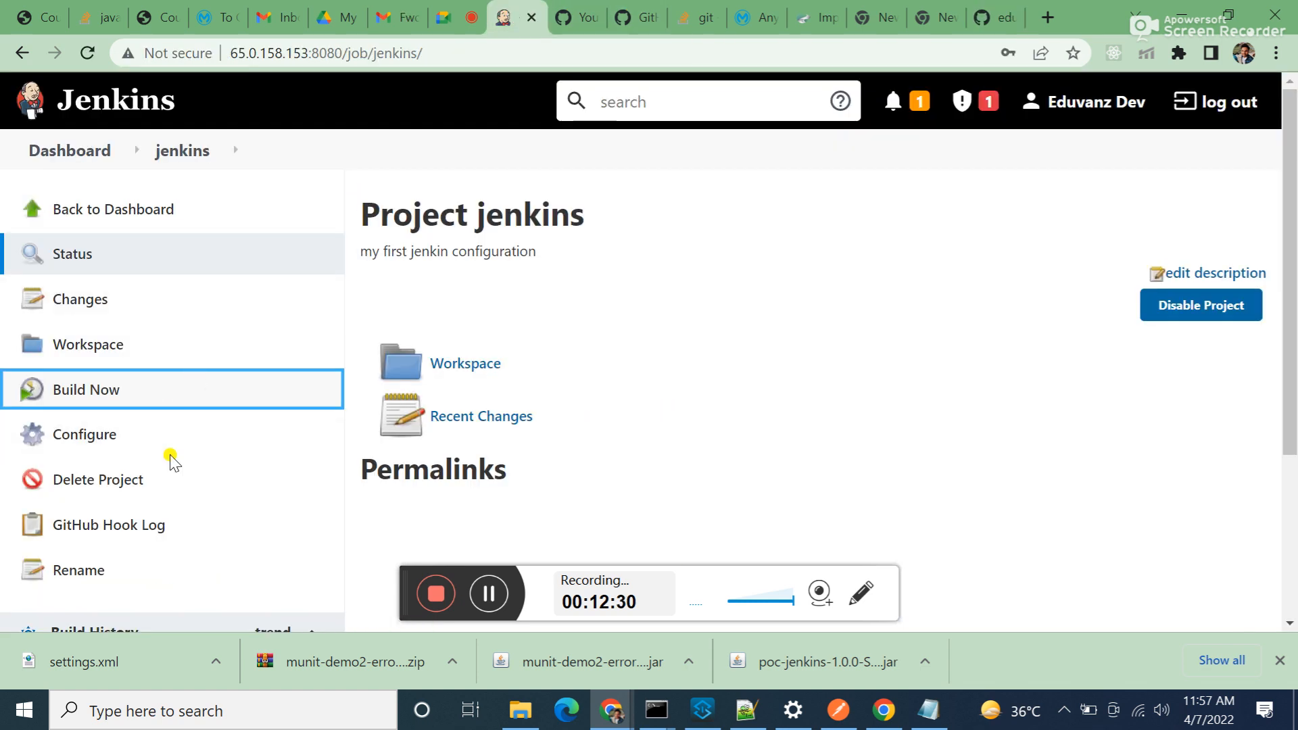
pyautogui.scroll(-2, 173, 461)
pyautogui.scroll(2, 169, 456)
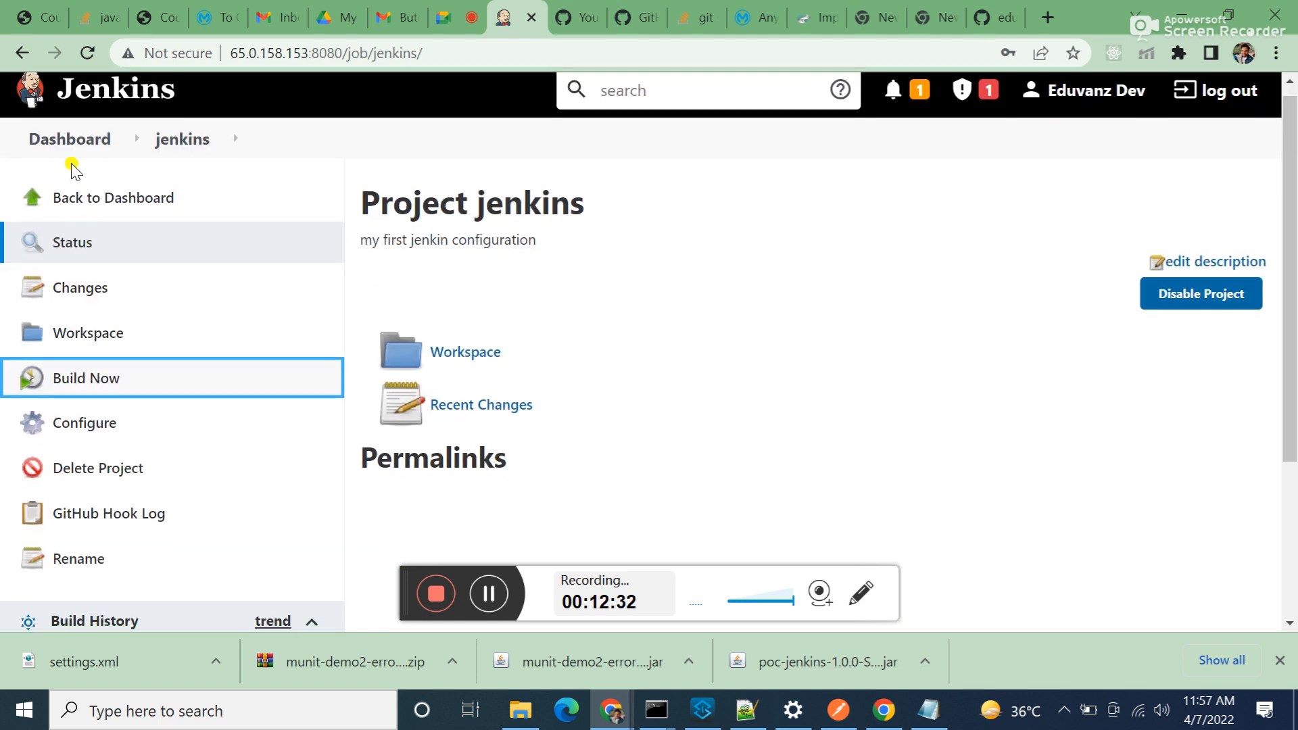
pyautogui.click(66, 142)
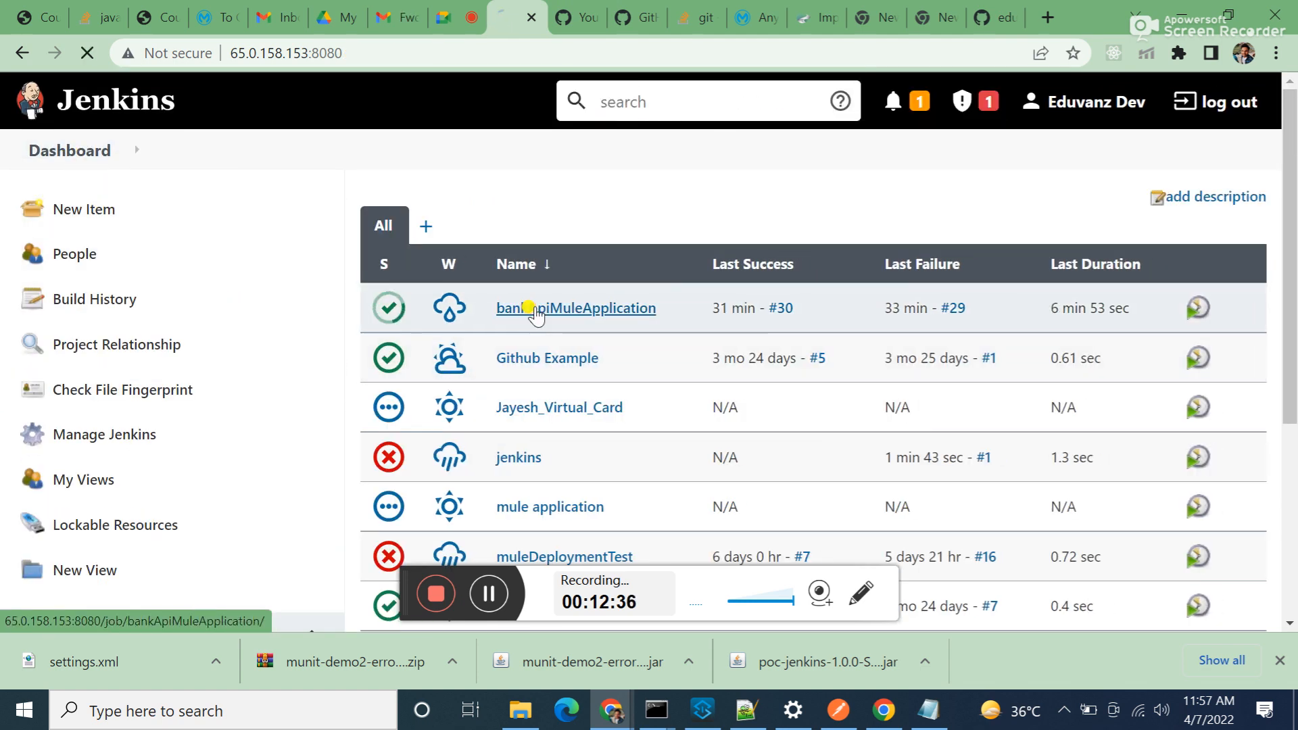
pyautogui.click(534, 311)
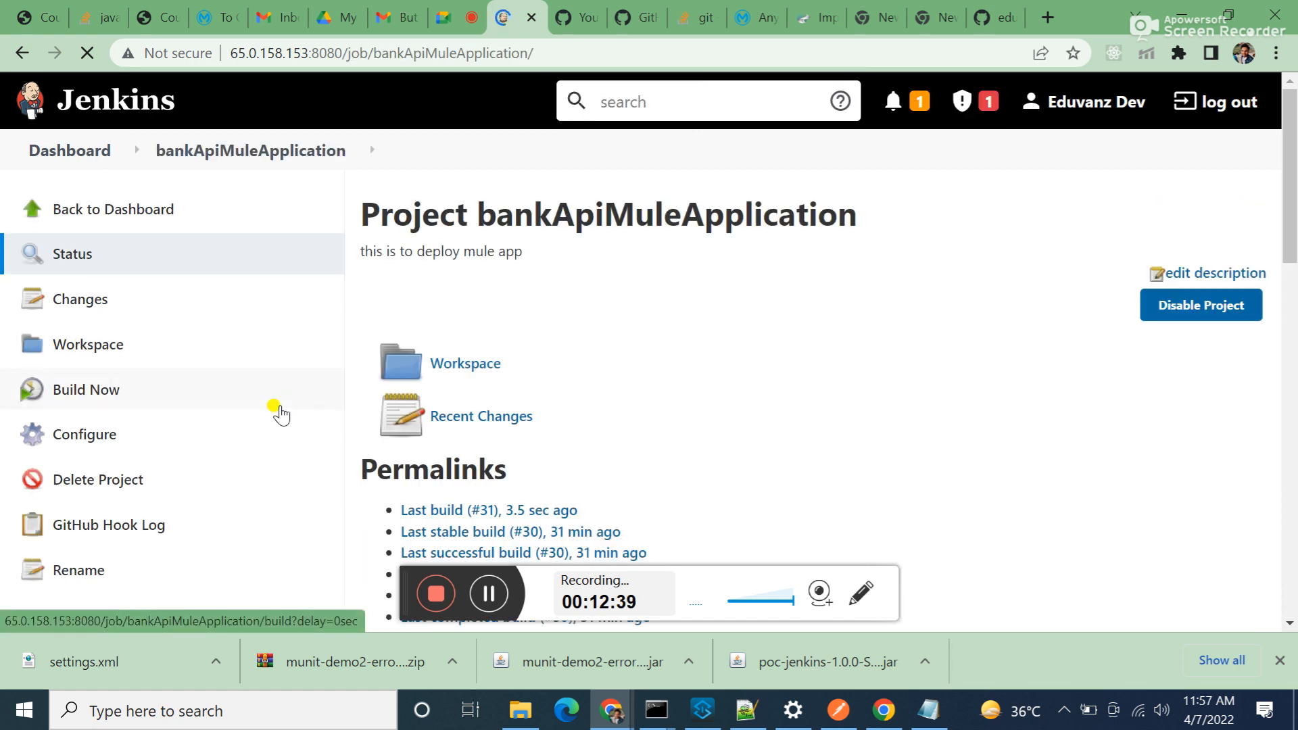
# - Open build #31 from the project's build history and display its console output
pyautogui.scroll(-5, 280, 409)
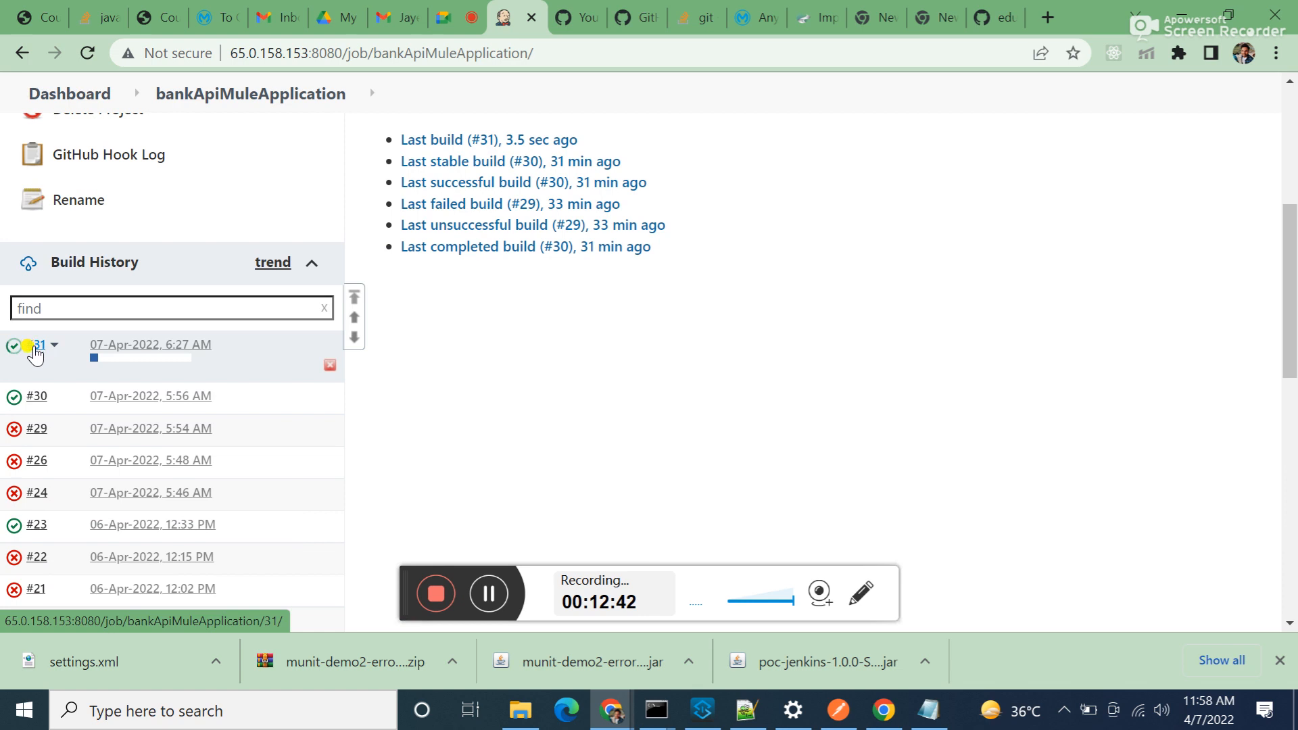
pyautogui.click(31, 346)
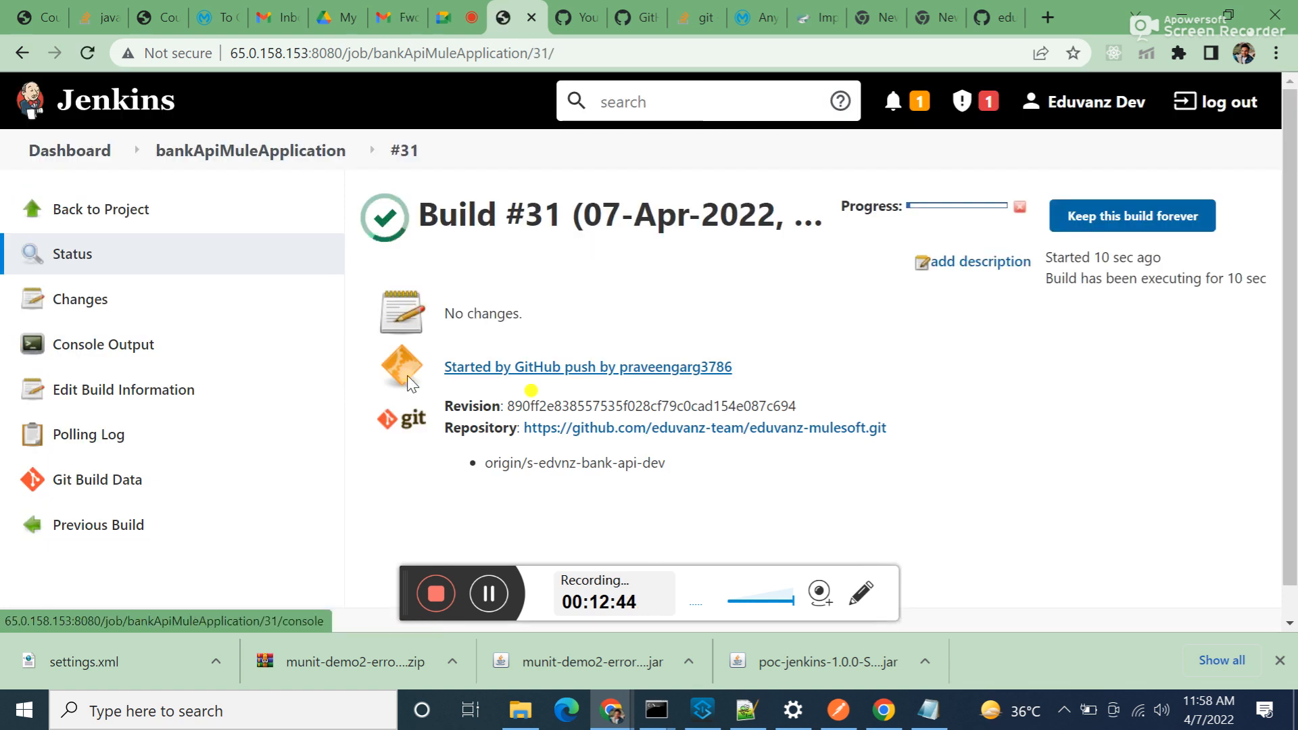
pyautogui.click(160, 345)
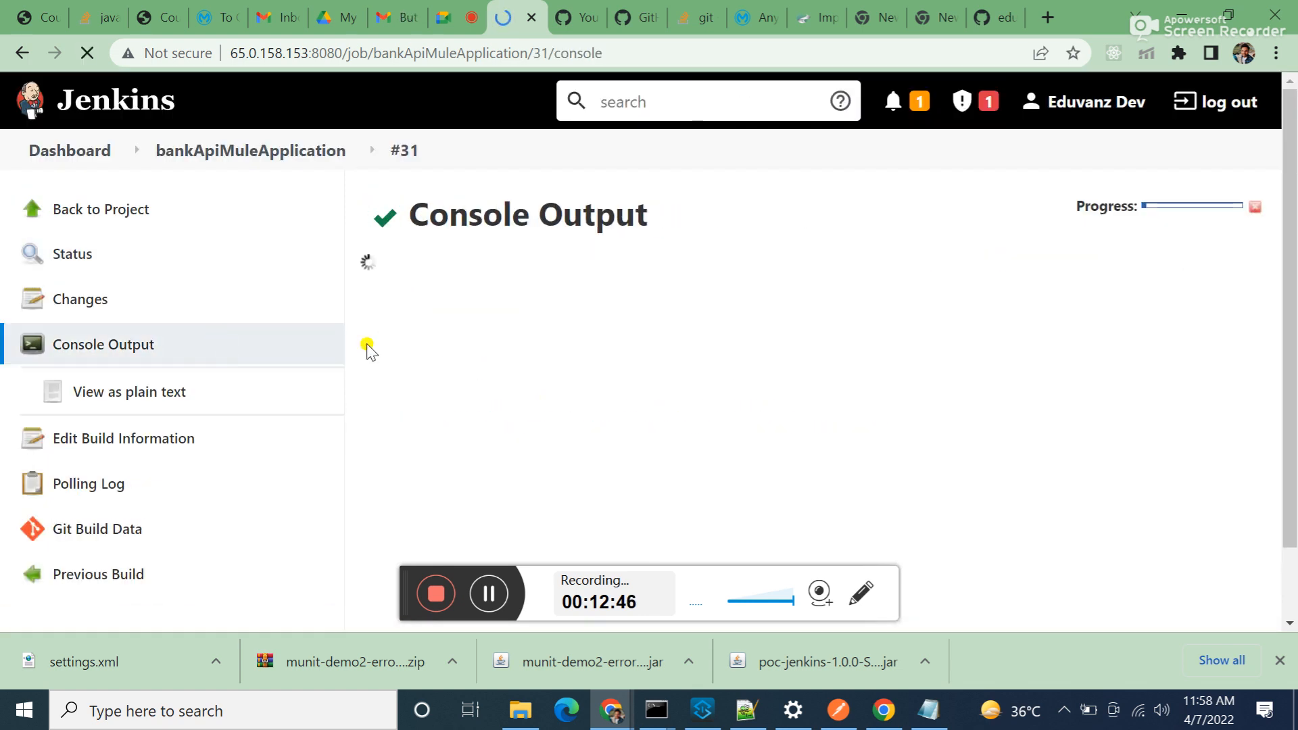
# - Examine the build #31 console log from the branch checkout and Maven compile through the clean, resource and test phases
pyautogui.scroll(-10, 613, 385)
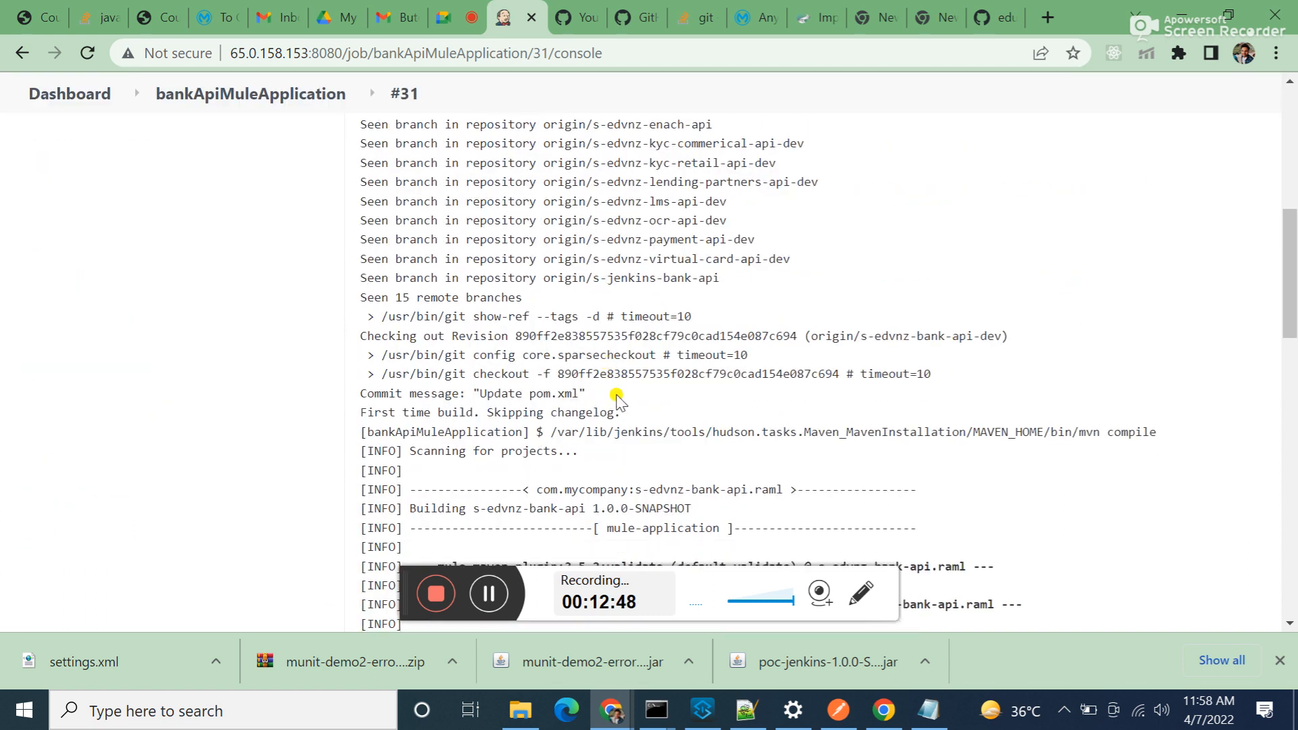
pyautogui.scroll(1, 617, 399)
pyautogui.scroll(-4, 616, 398)
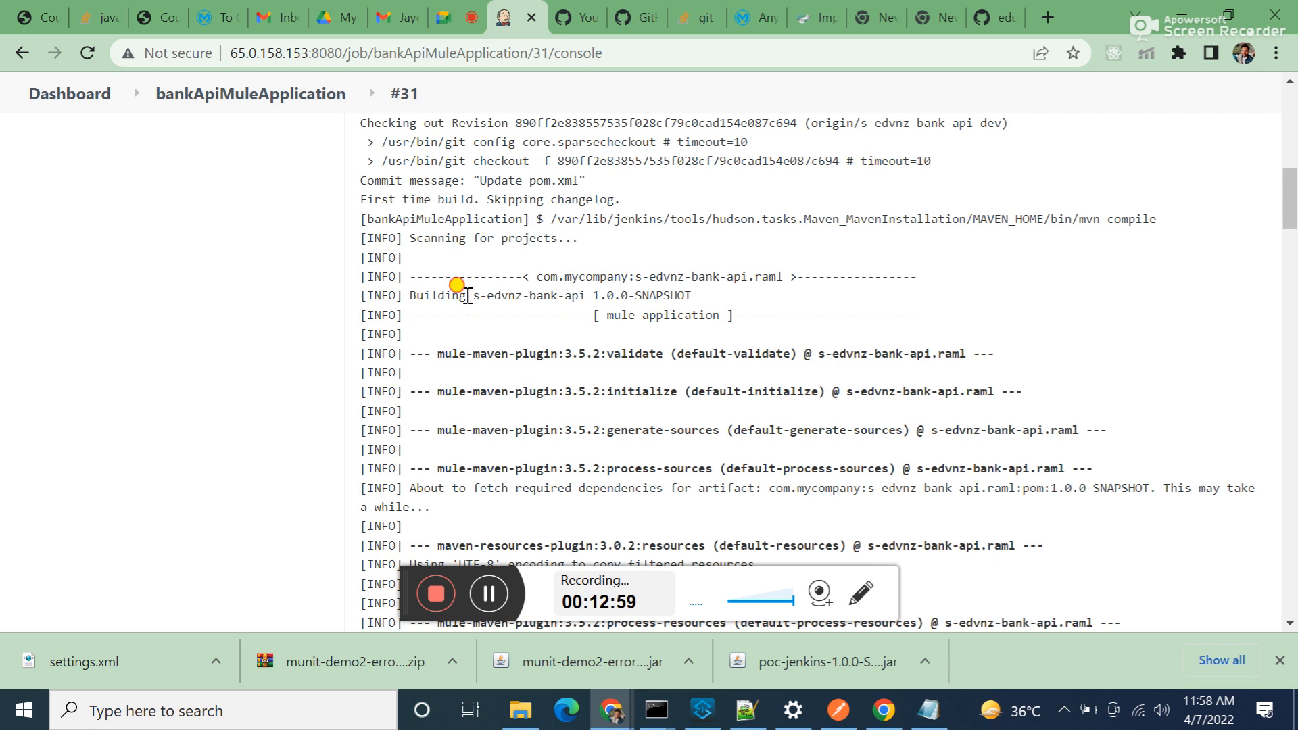
pyautogui.moveTo(465, 295); pyautogui.dragTo(779, 304)
pyautogui.scroll(-8, 769, 412)
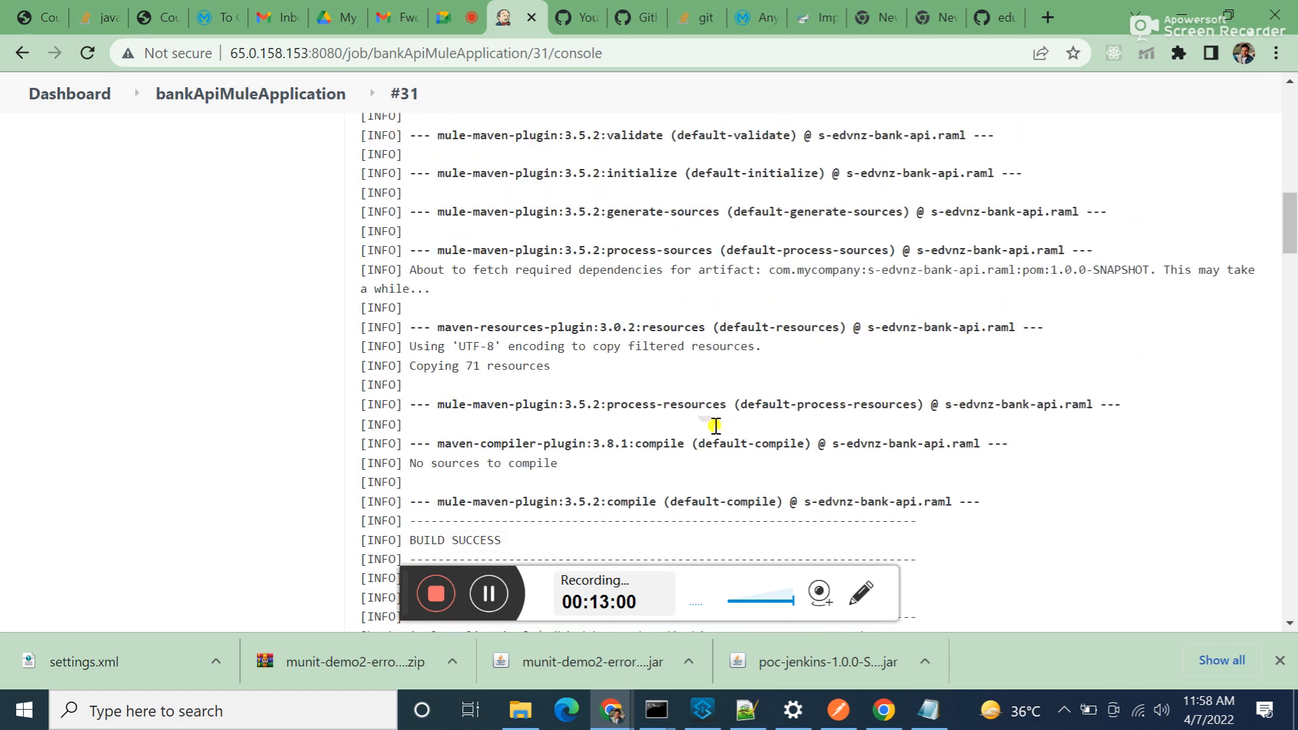
pyautogui.scroll(-6, 715, 429)
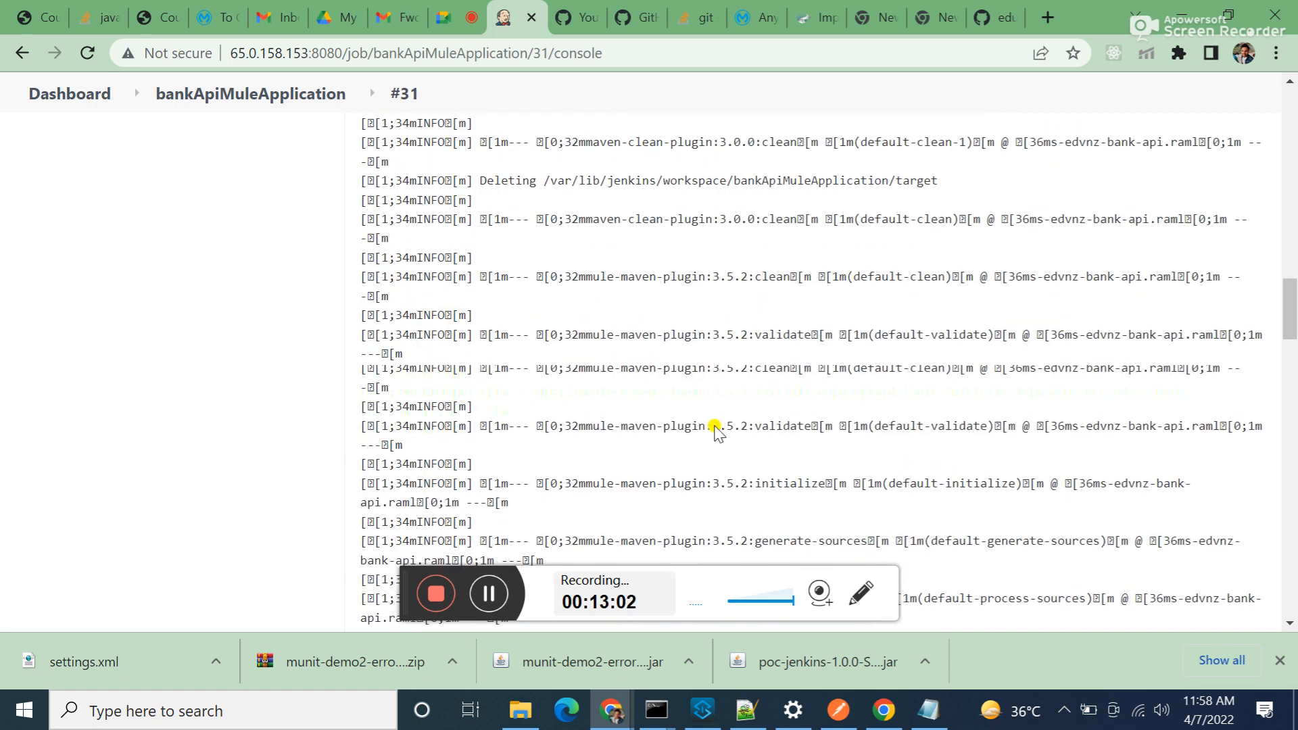
pyautogui.scroll(-4, 716, 427)
pyautogui.scroll(-5, 713, 428)
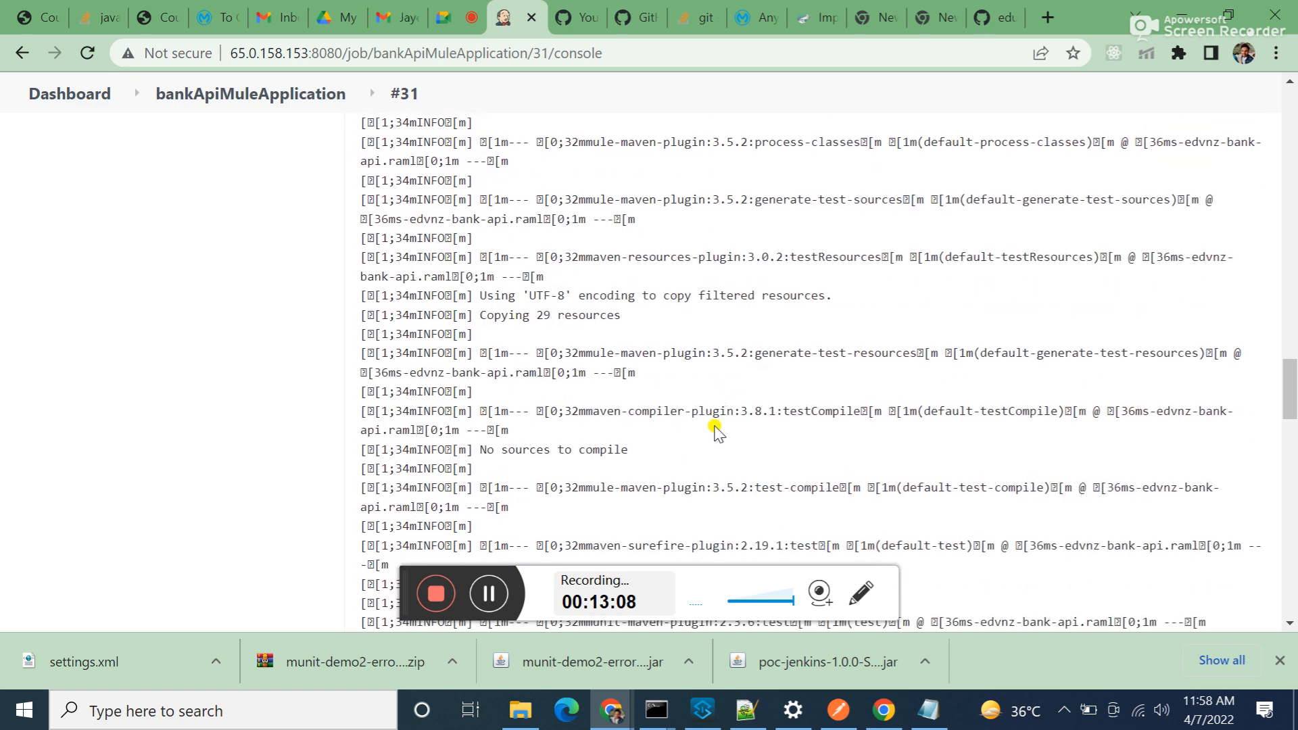
pyautogui.scroll(-5, 717, 430)
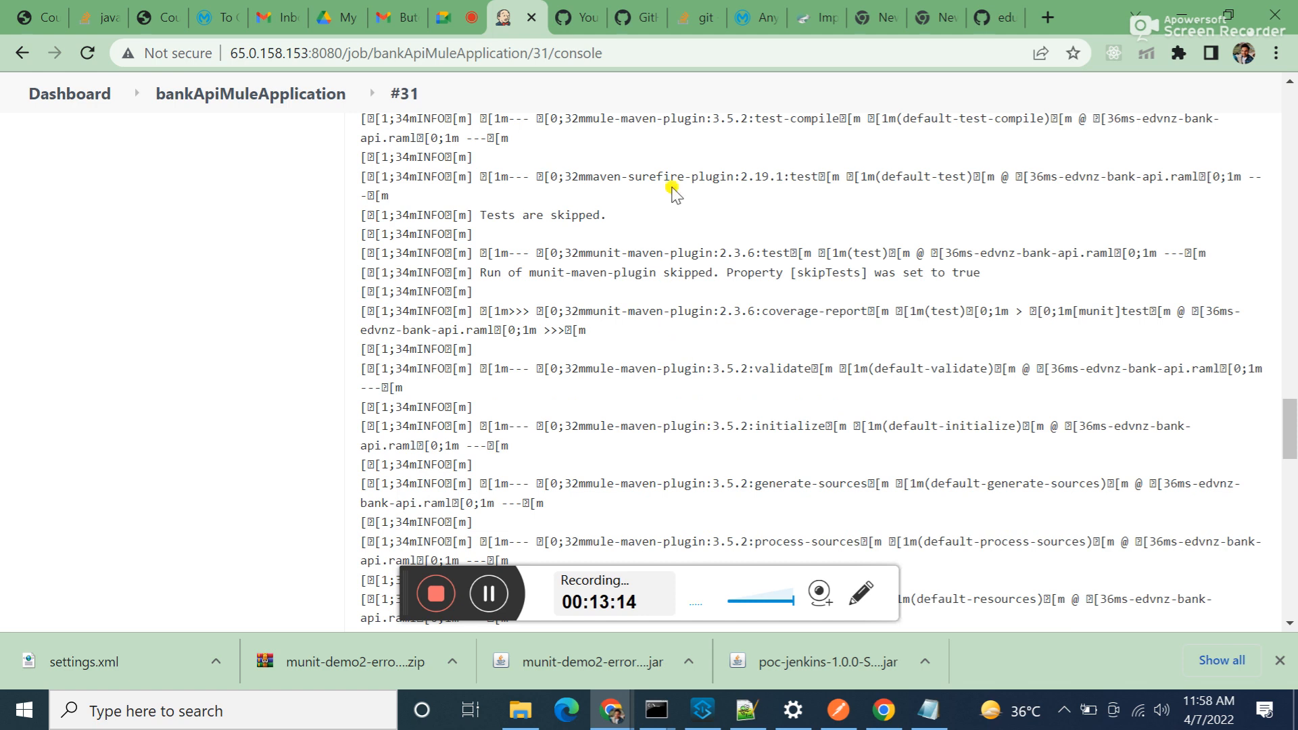
# - Check the s-edvnz-bank-api application's status in Anypoint Runtime Manager, and return to the Jenkins console output to read the deploy stage
pyautogui.click(761, 11)
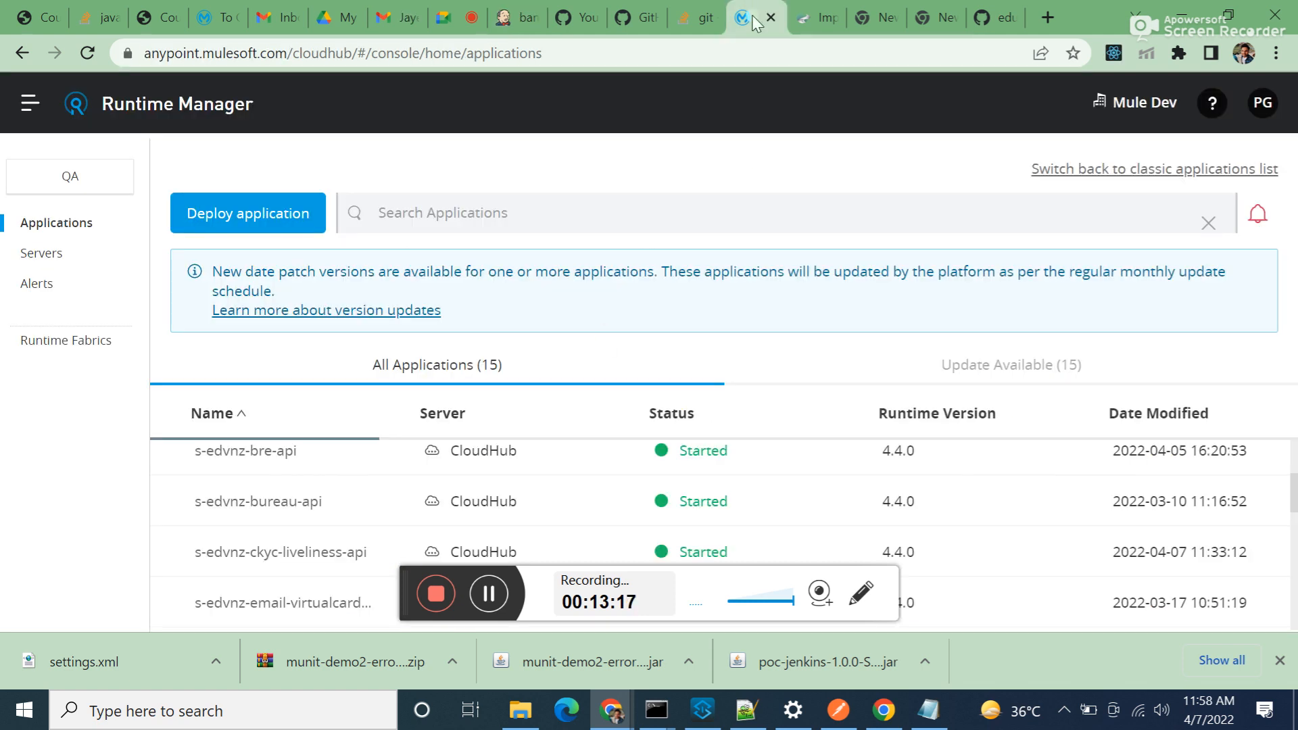
pyautogui.scroll(2, 541, 551)
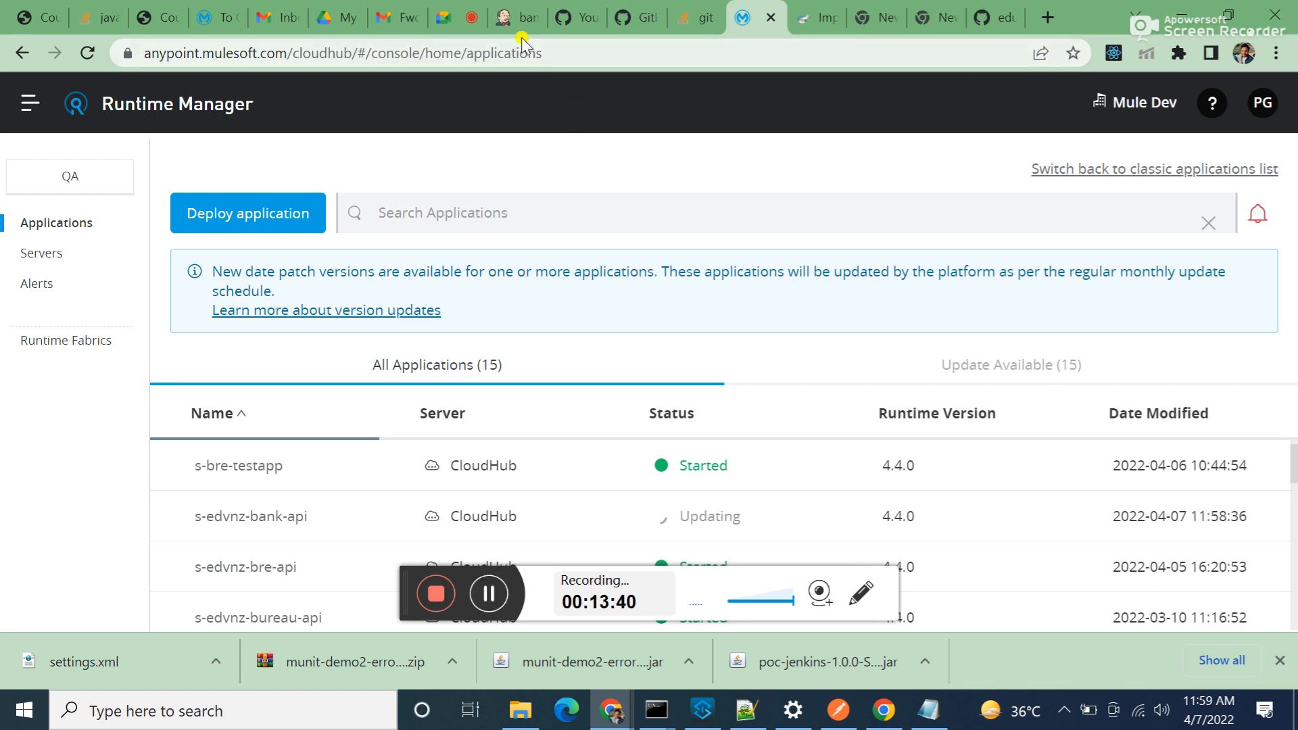
pyautogui.click(510, 14)
pyautogui.scroll(-4, 524, 352)
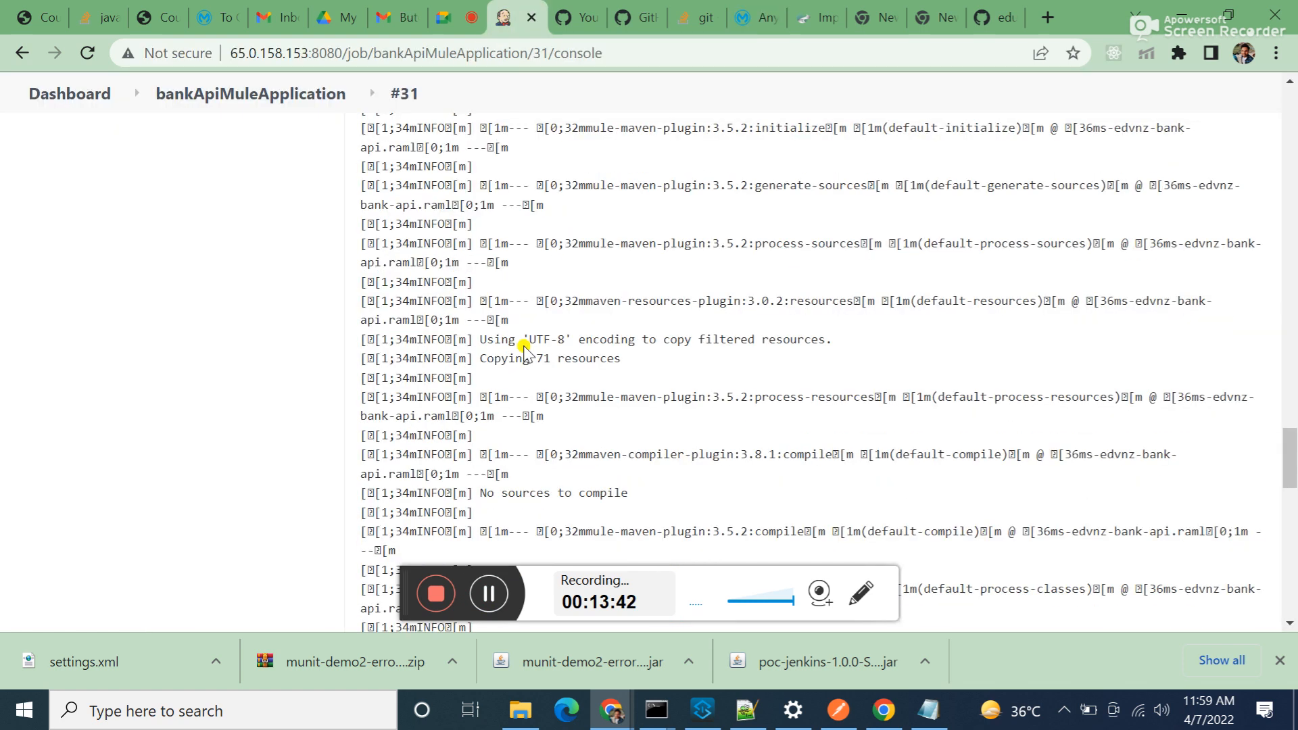
pyautogui.scroll(-12, 524, 352)
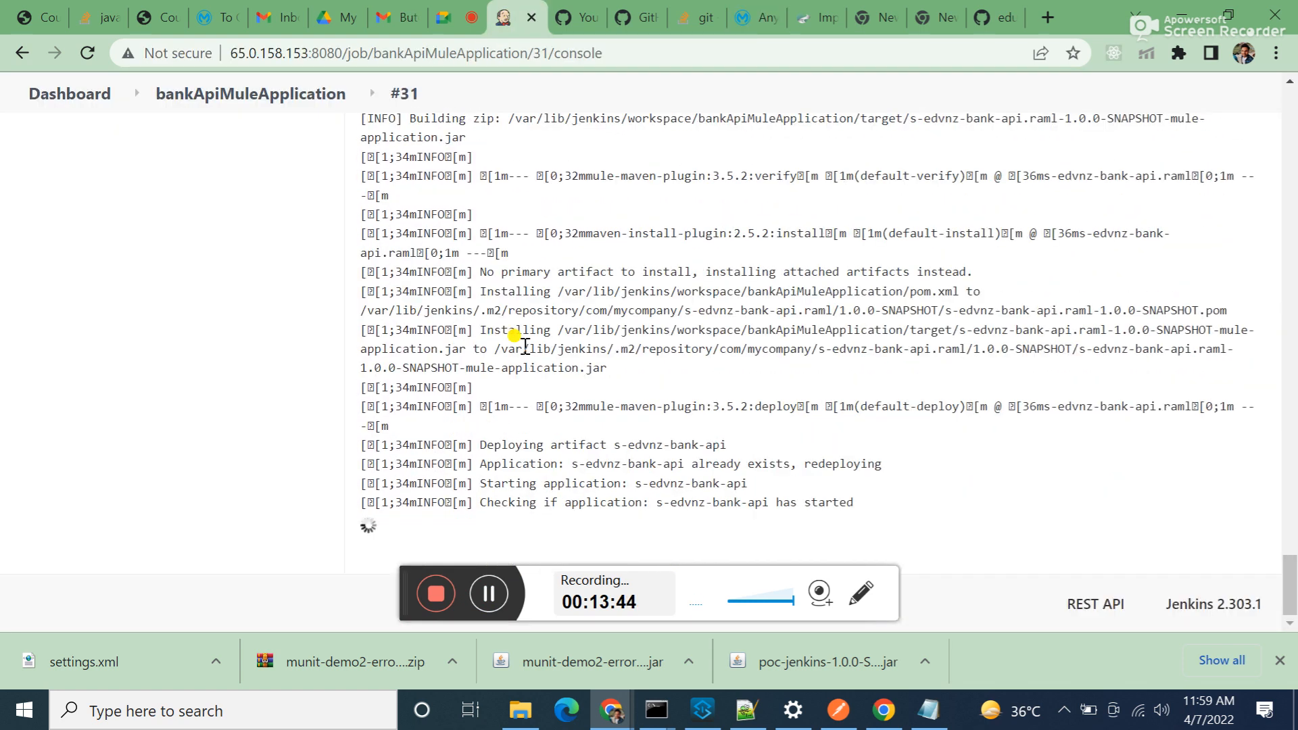